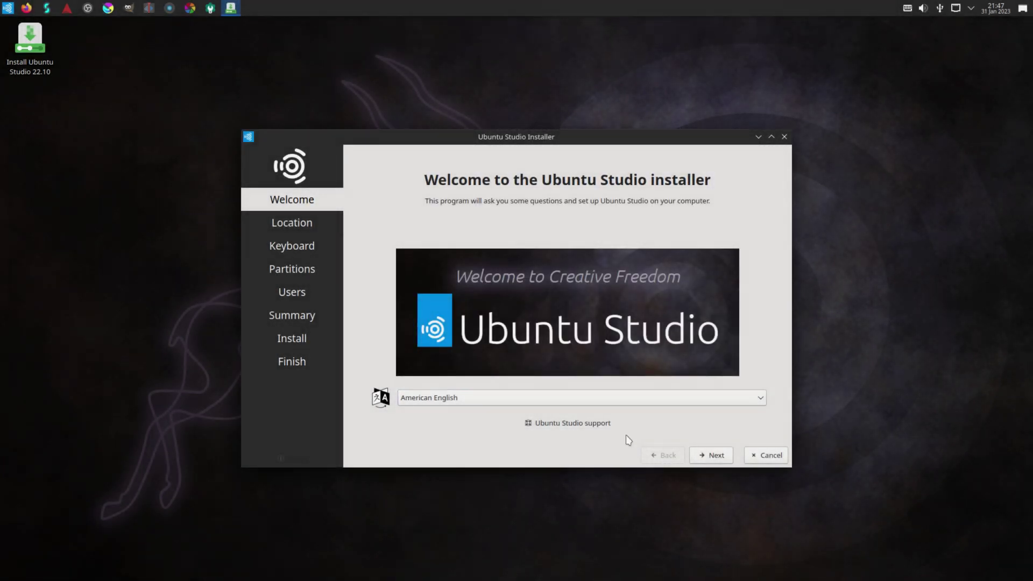
- View the installer's About box, move it, select the word Calamares, then close it
{"action": "left_click", "coordinate": [296, 459]}
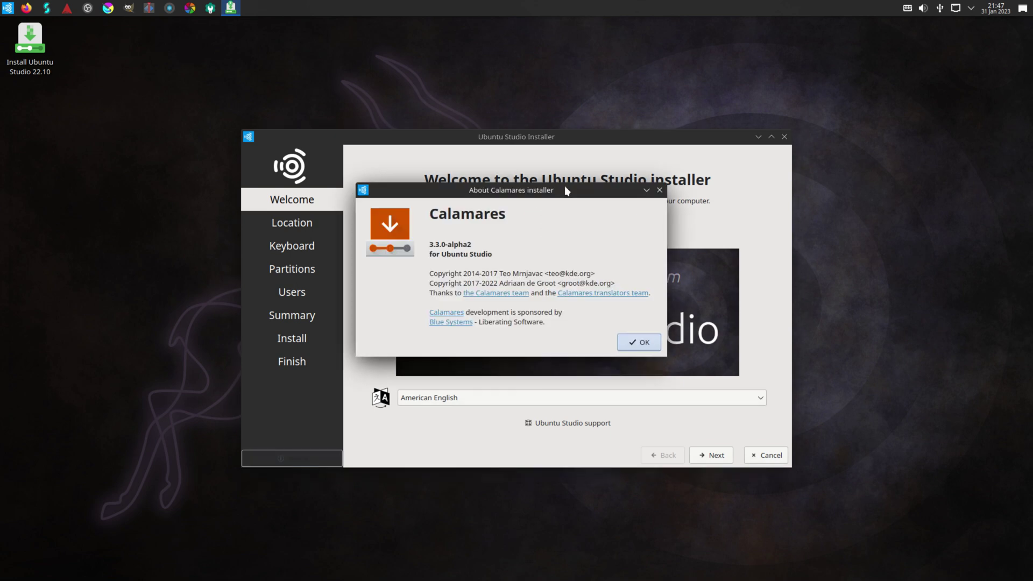
{"action": "left_click_drag", "start_coordinate": [565, 189], "coordinate": [634, 234]}
{"action": "double_click", "coordinate": [530, 261]}
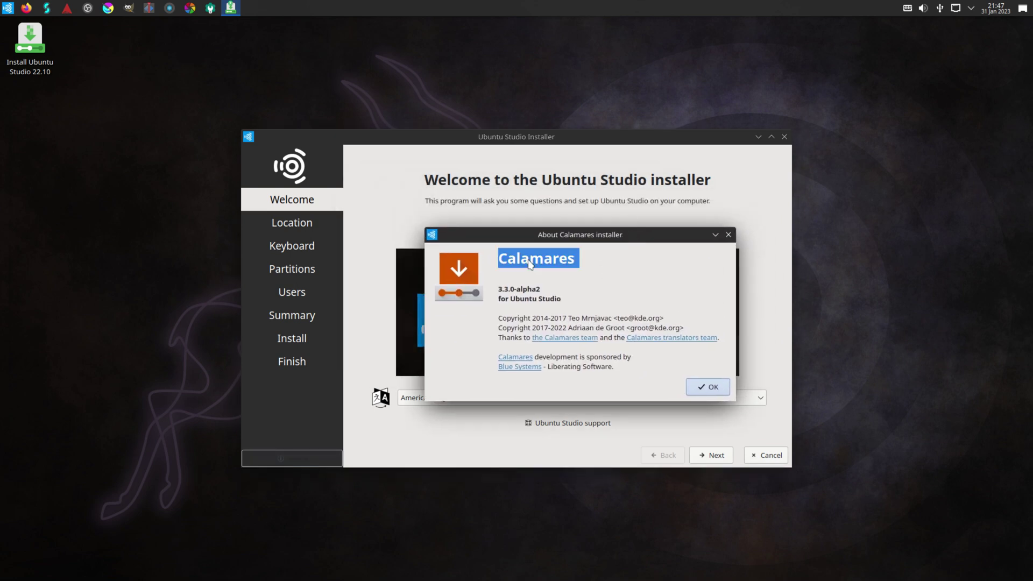
{"action": "left_click", "coordinate": [706, 387]}
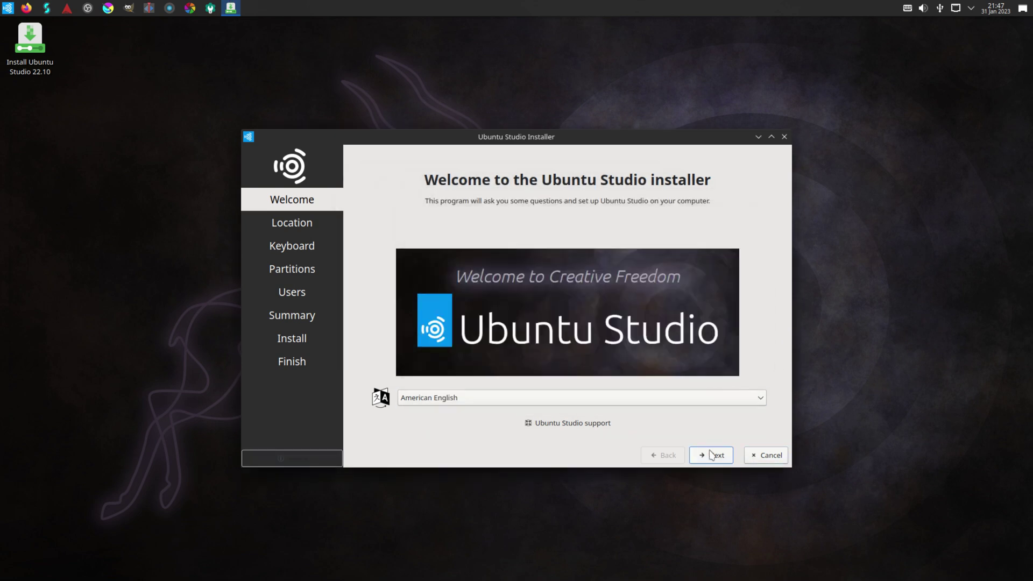
- Accept the default location and keyboard layout, and choose Manual partitioning
{"action": "left_click", "coordinate": [711, 455]}
{"action": "left_click", "coordinate": [711, 455]}
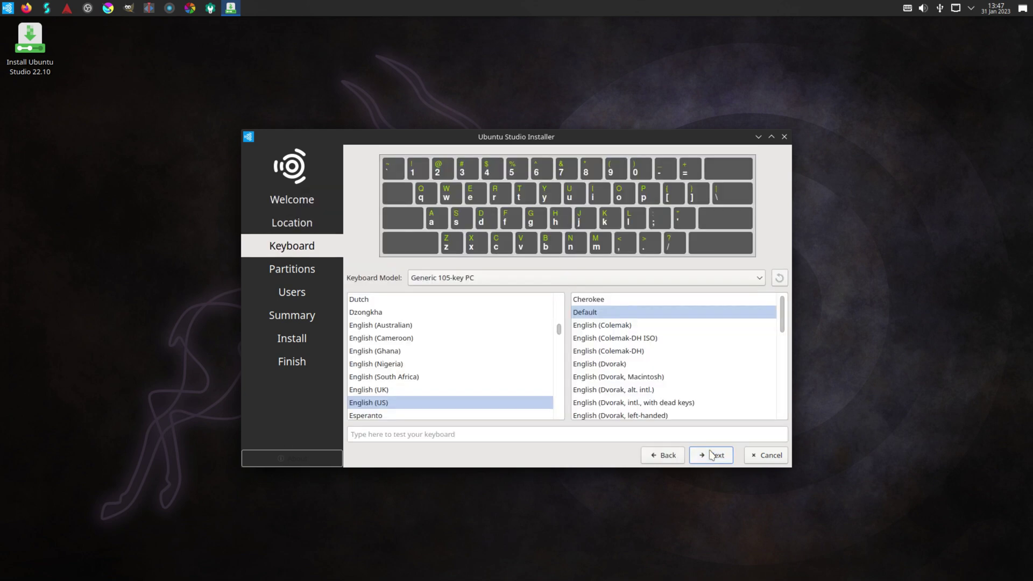
{"action": "left_click", "coordinate": [707, 457]}
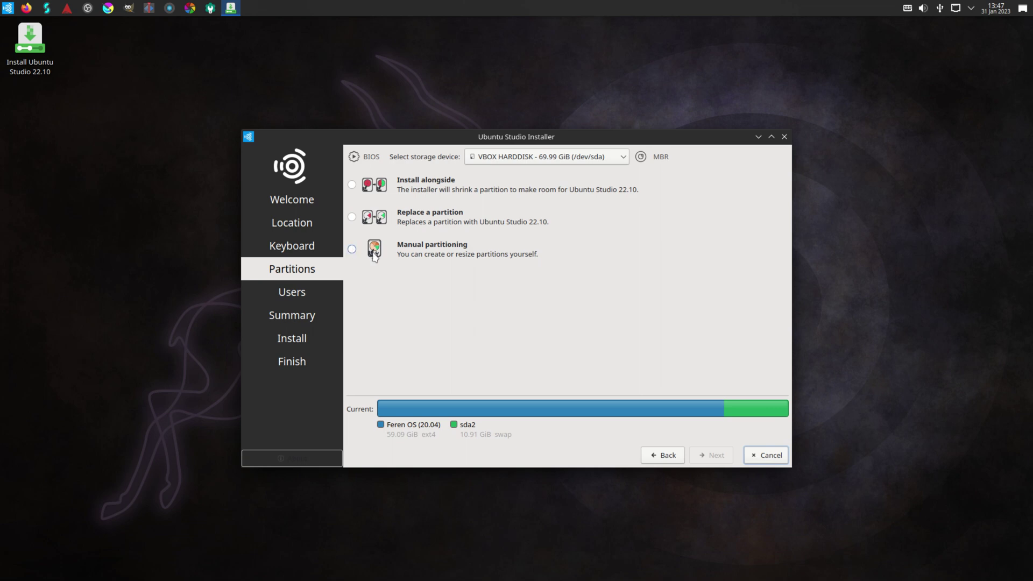
{"action": "left_click", "coordinate": [352, 248]}
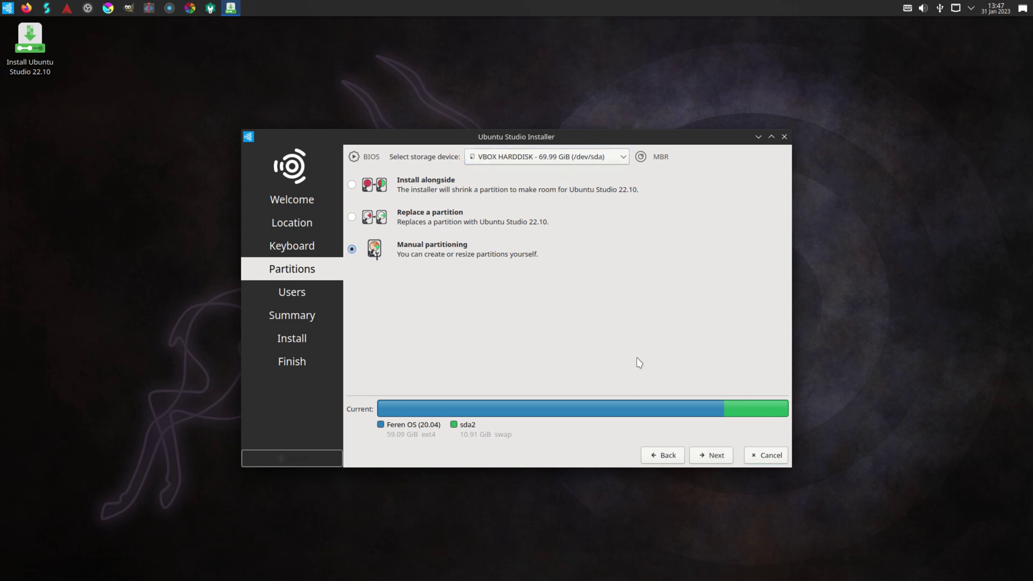
{"action": "left_click", "coordinate": [696, 449]}
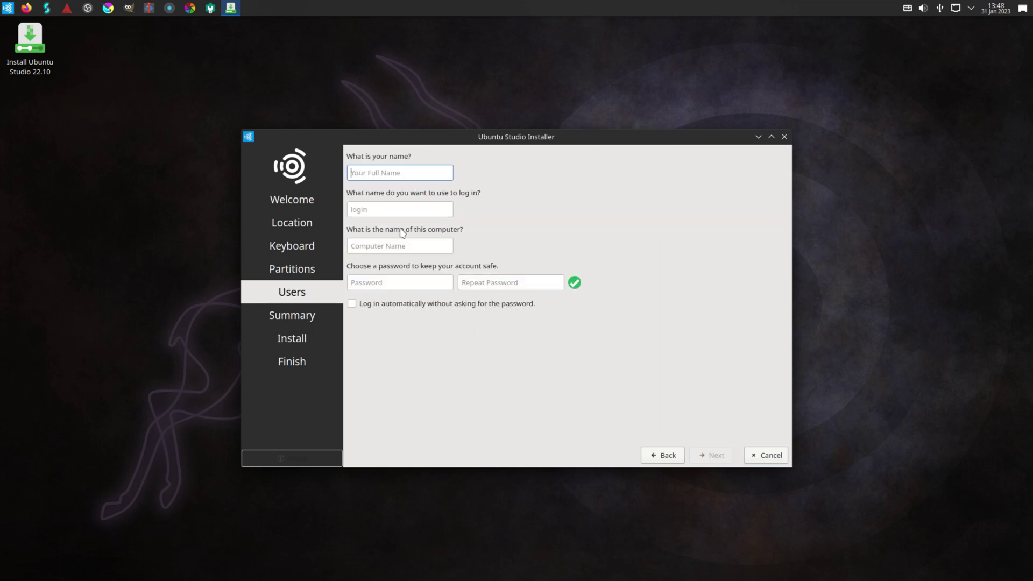
- Fill in the user account name and enter the password twice
{"action": "type", "text": "LinuxHub"}
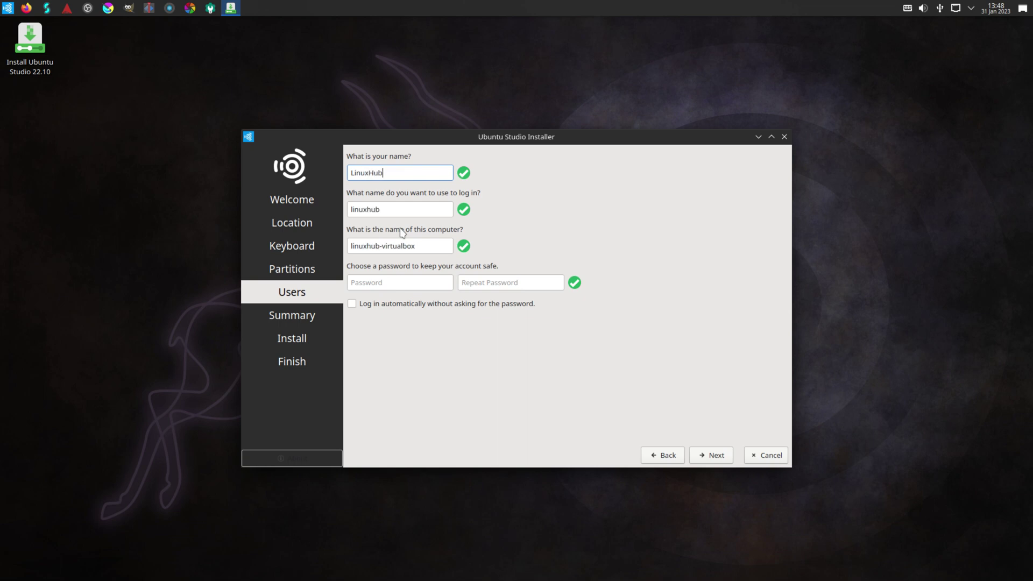
{"action": "left_click", "coordinate": [382, 283]}
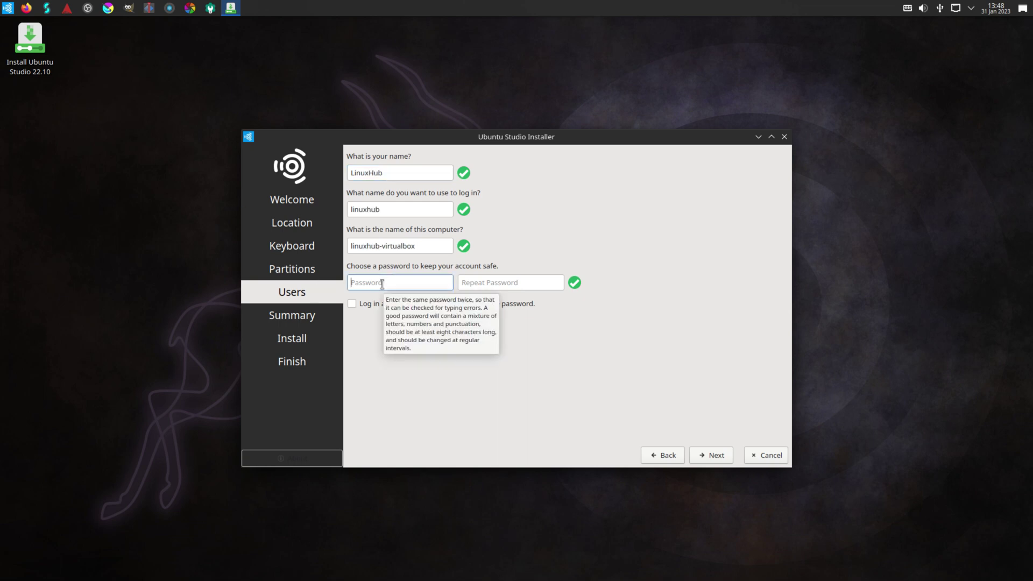
{"action": "key", "text": "Tab"}
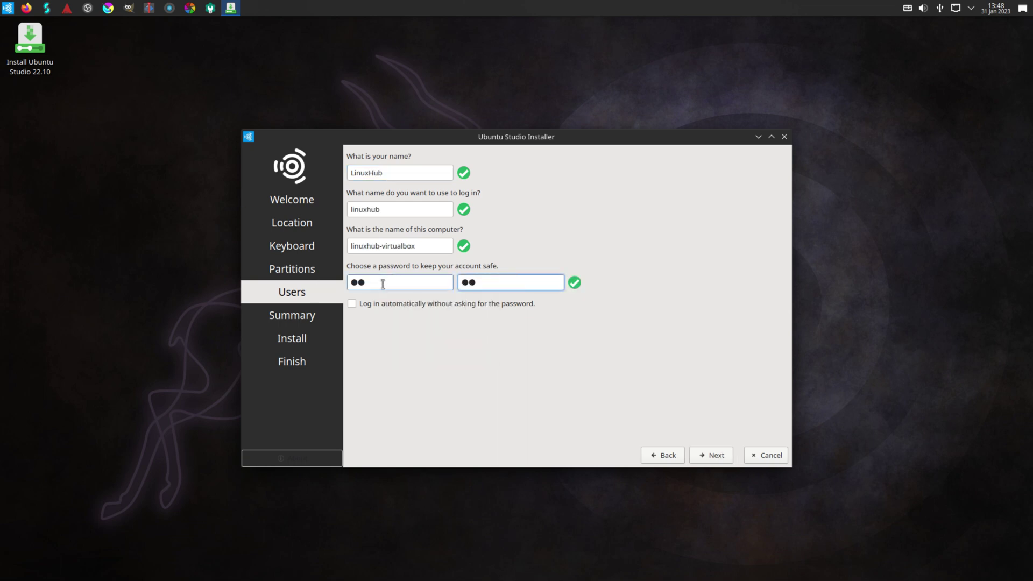
- Confirm the summary and start the installation with Install now
{"action": "left_click", "coordinate": [711, 455]}
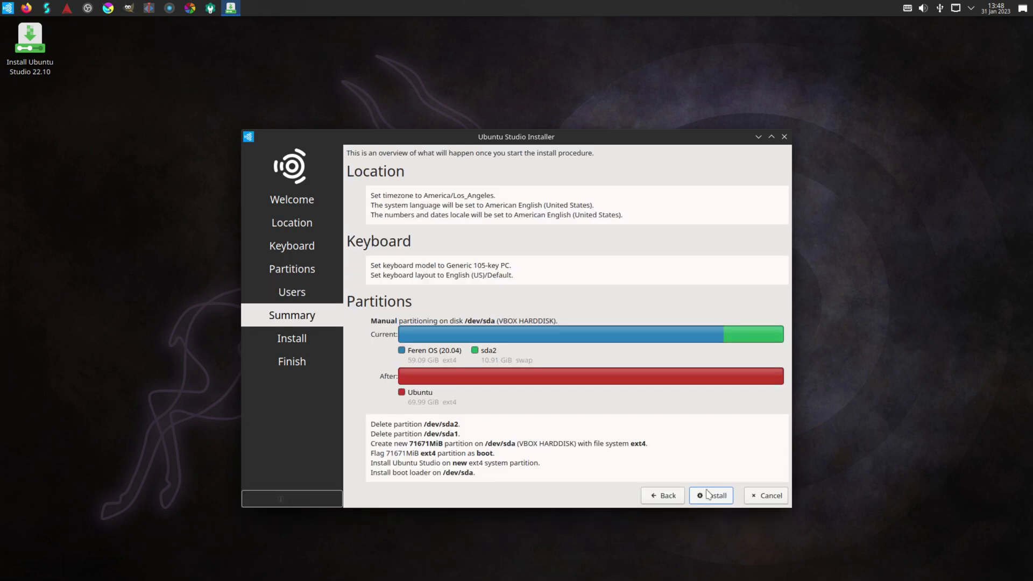
{"action": "left_click", "coordinate": [708, 494]}
{"action": "left_click", "coordinate": [557, 320]}
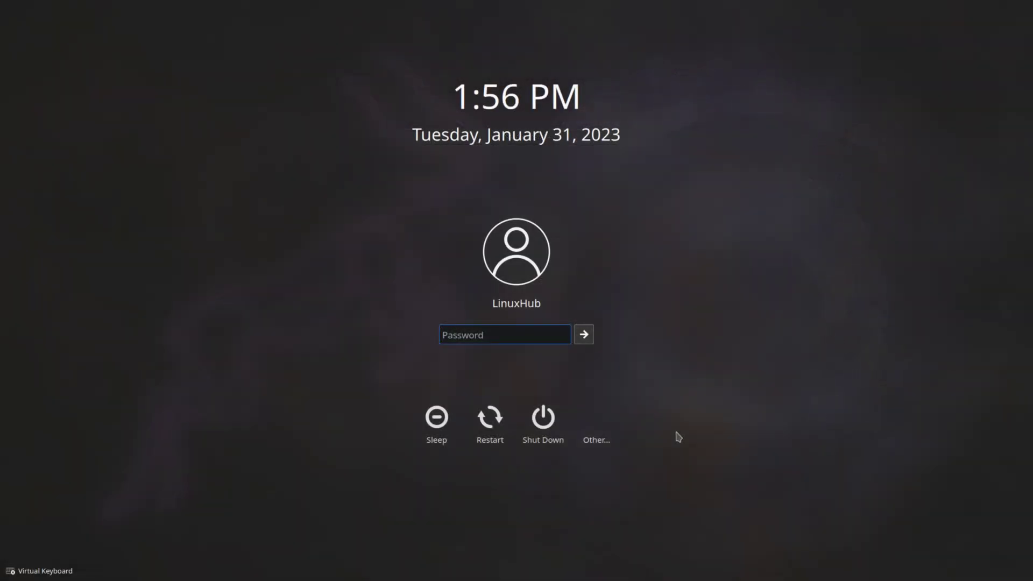
- Enter the user's password at the login screen to reach the new desktop
{"action": "type", "text": "••"}
{"action": "key", "text": "Return"}
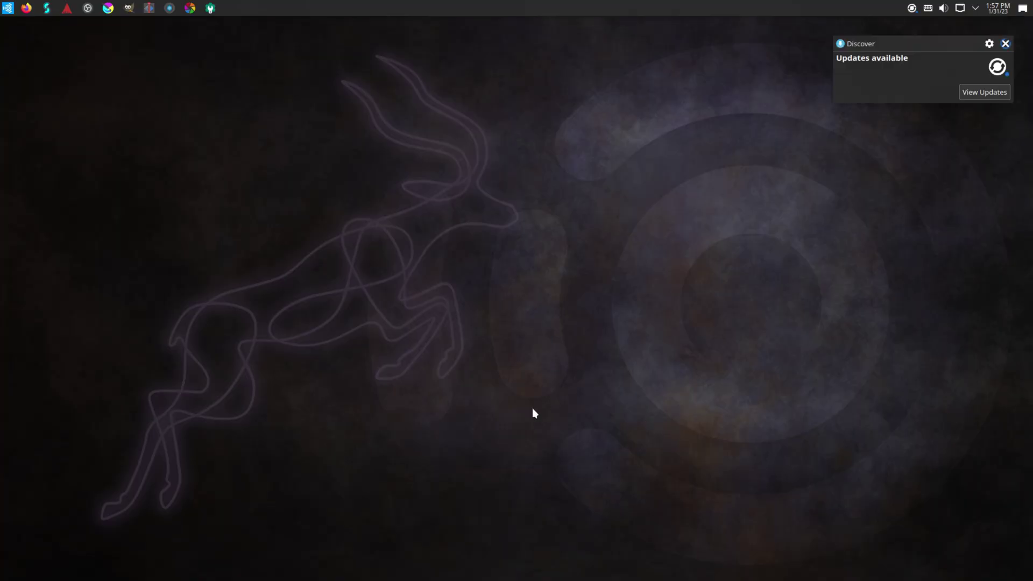
- Open Discover's update list and check the tray's calendar, hidden items and network overview
{"action": "left_click", "coordinate": [973, 91]}
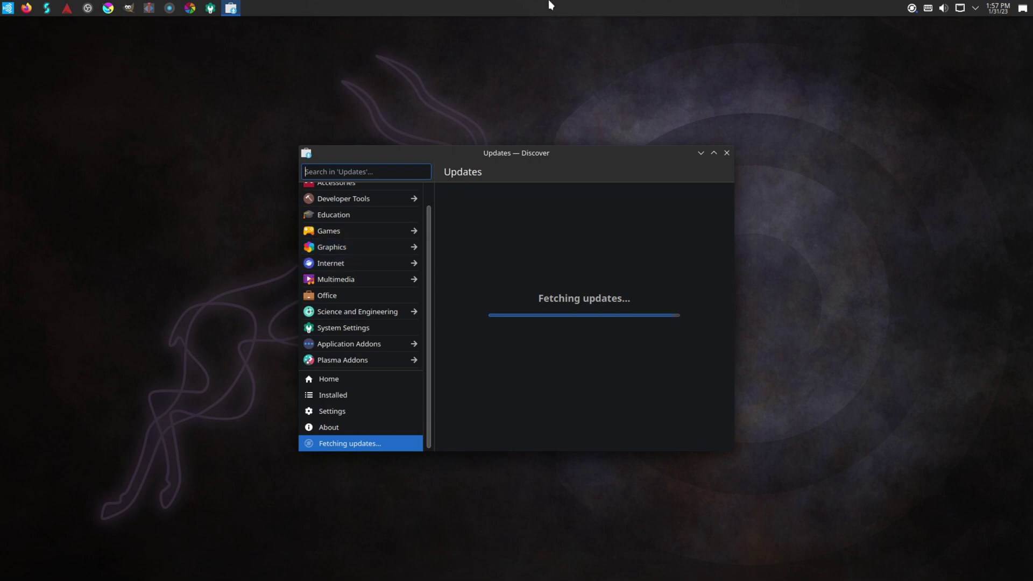
{"action": "left_click", "coordinate": [999, 8]}
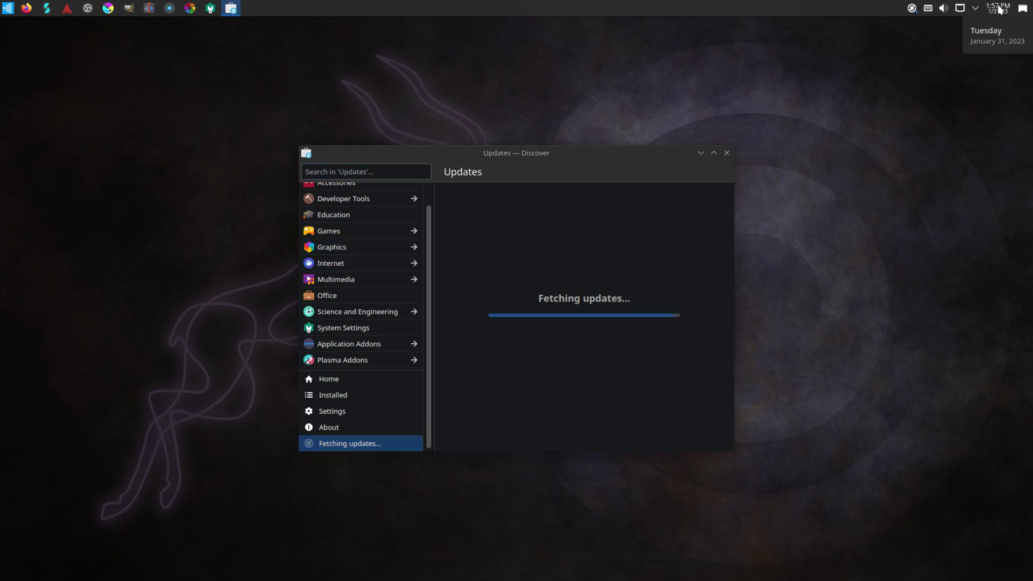
{"action": "left_click", "coordinate": [999, 8]}
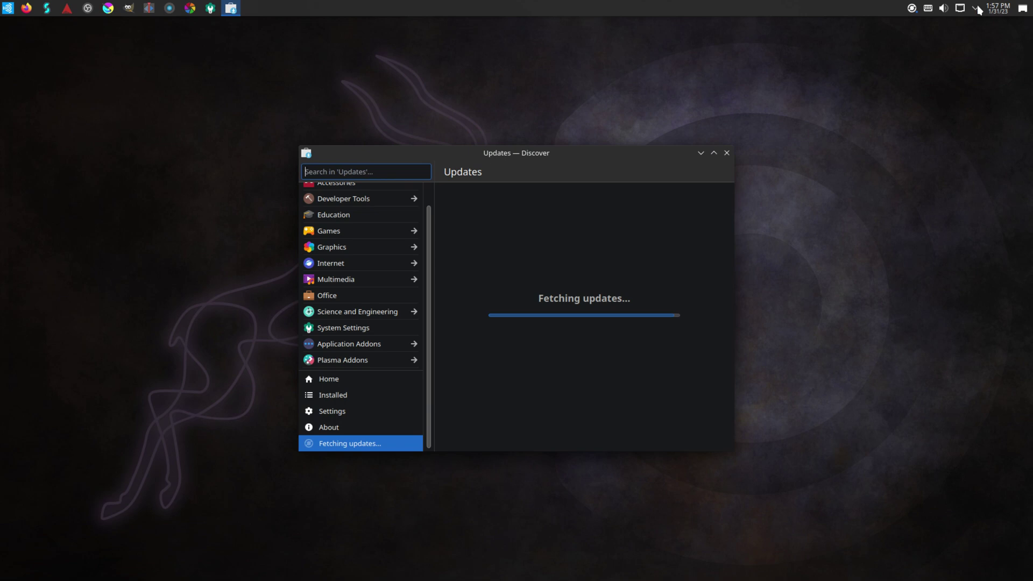
{"action": "left_click", "coordinate": [976, 9]}
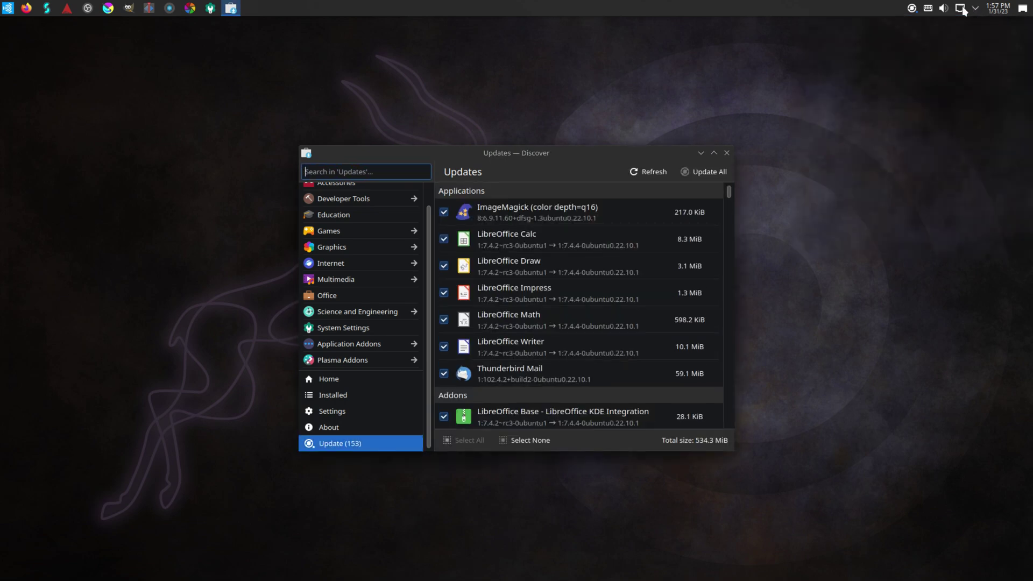
{"action": "left_click", "coordinate": [961, 9]}
{"action": "left_click", "coordinate": [962, 9]}
- Raise the speaker volume from 4% to 18%
{"action": "left_click", "coordinate": [945, 9]}
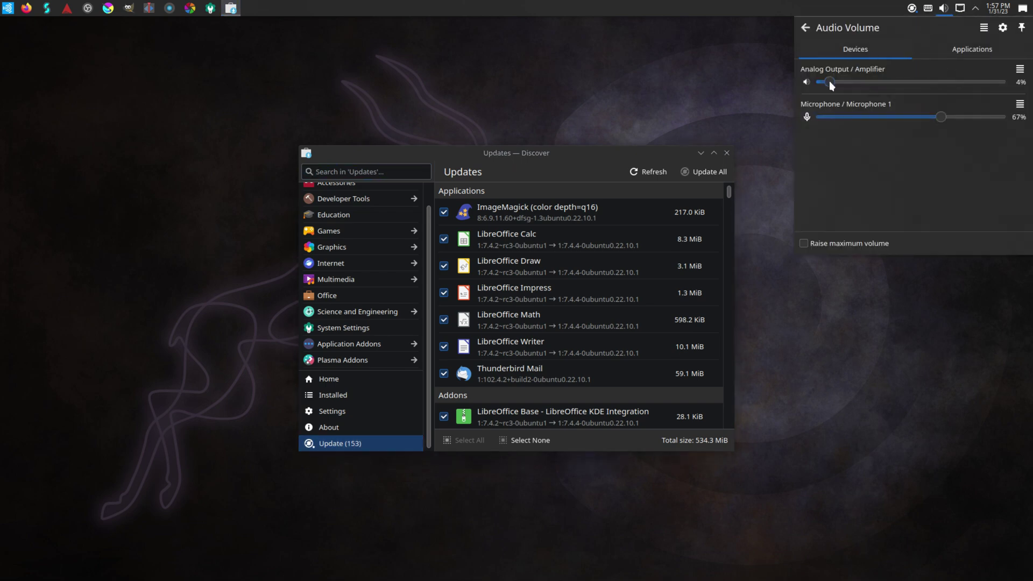
{"action": "left_click_drag", "start_coordinate": [830, 82], "coordinate": [855, 91]}
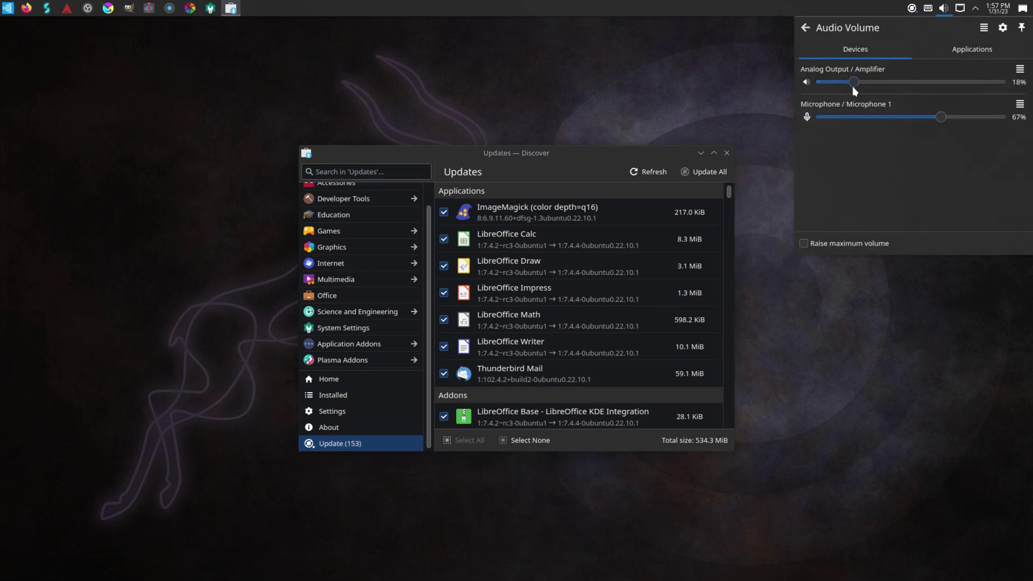
{"action": "left_click", "coordinate": [947, 7]}
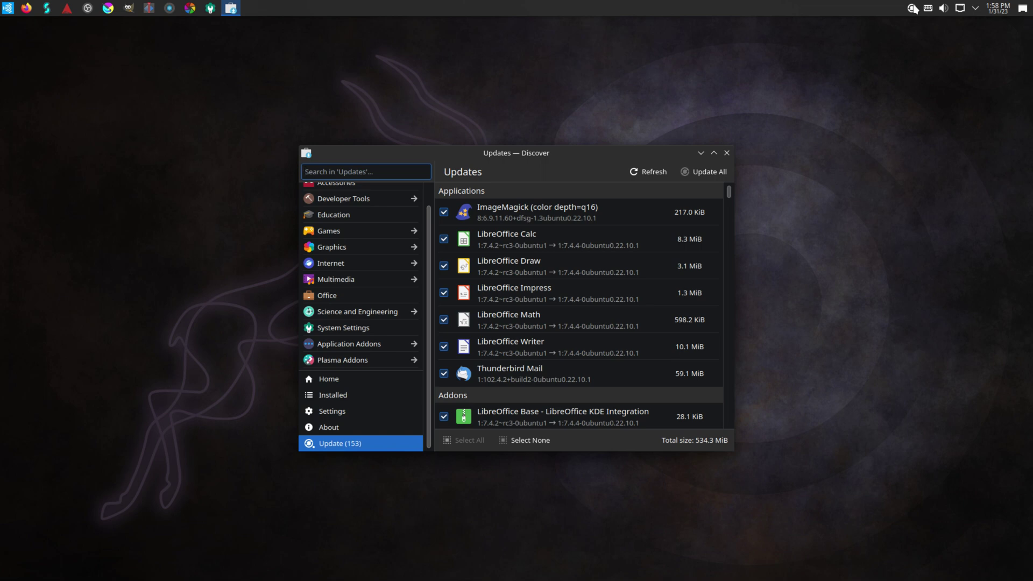
- Start installing all 153 updates, authorizing with the account password
{"action": "left_click", "coordinate": [704, 173]}
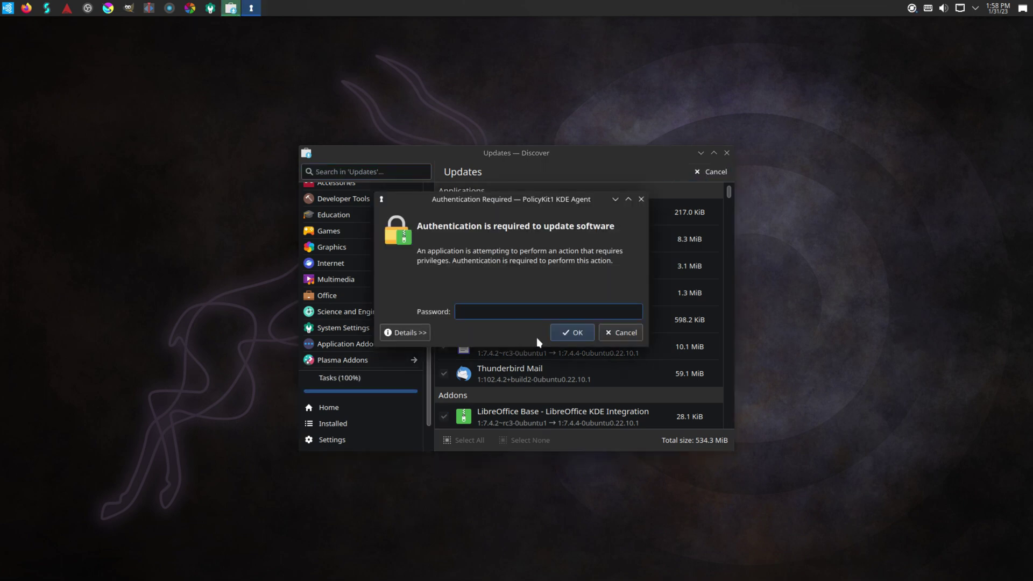
{"action": "type", "text": "****"}
{"action": "key", "text": "Return"}
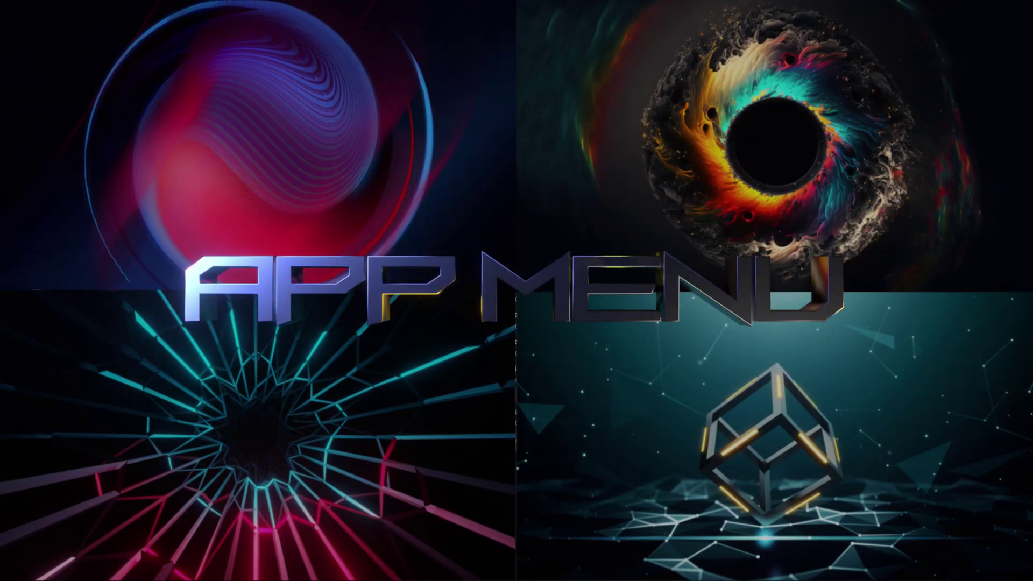
- Browse the launcher's categories and launch System Settings from the Settings category
{"action": "left_click", "coordinate": [8, 7]}
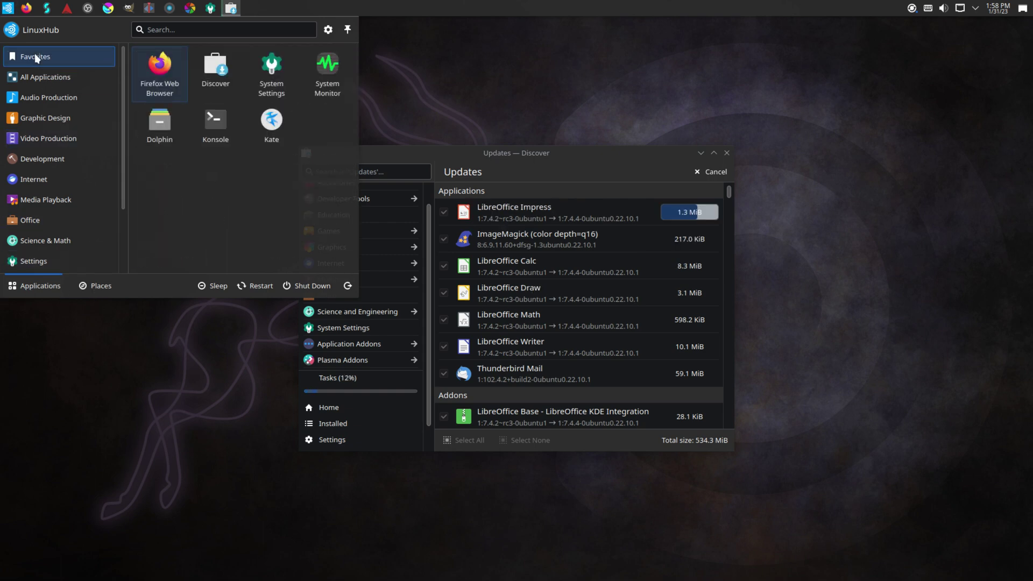
{"action": "mouse_move", "coordinate": [30, 80]}
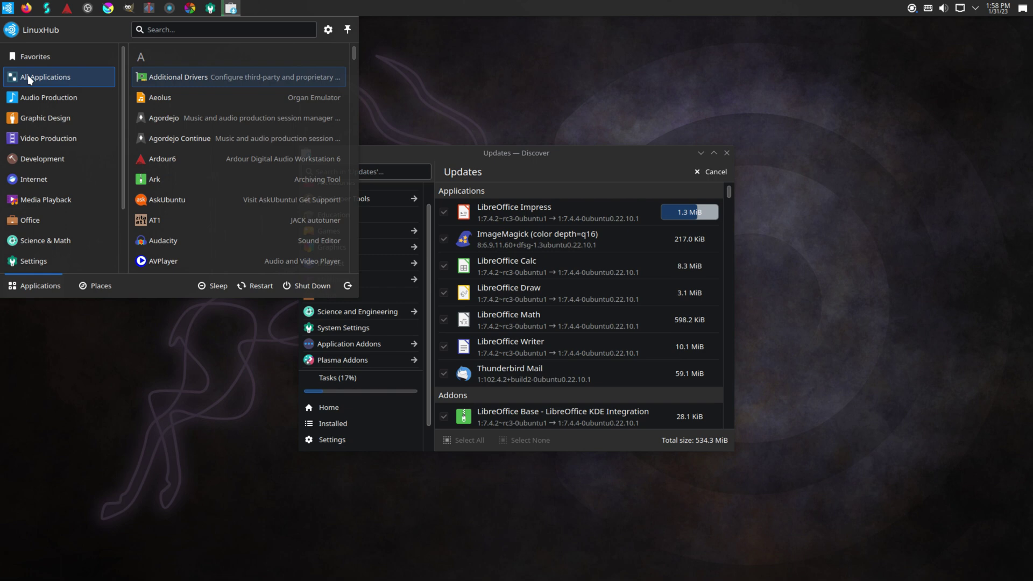
{"action": "mouse_move", "coordinate": [36, 98]}
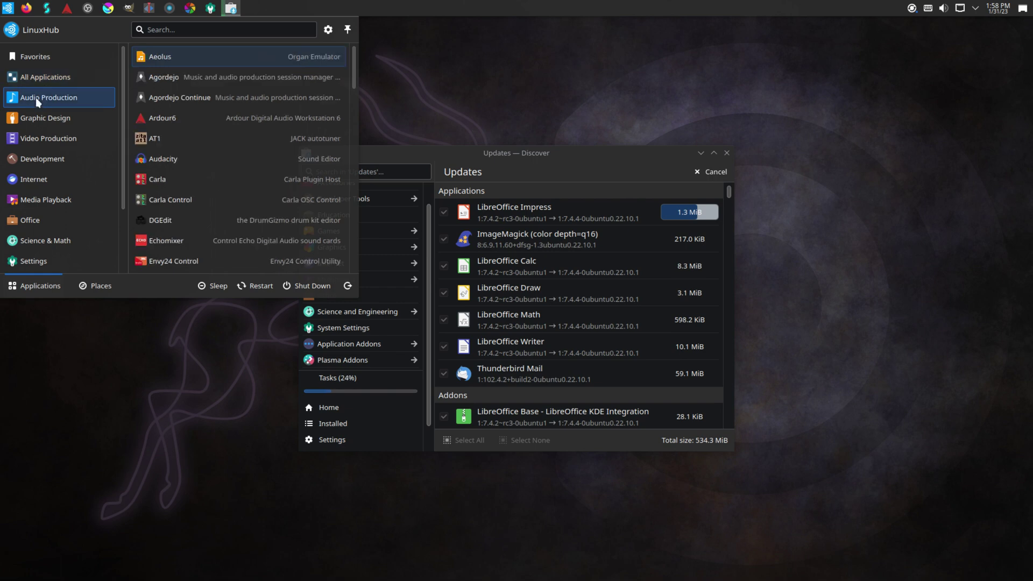
{"action": "mouse_move", "coordinate": [25, 120]}
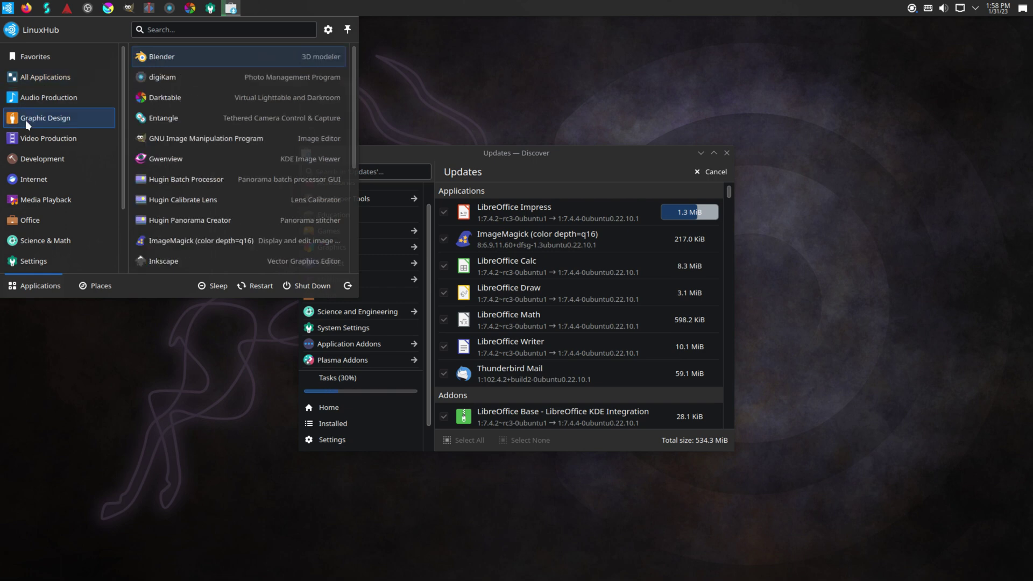
{"action": "mouse_move", "coordinate": [38, 138]}
{"action": "mouse_move", "coordinate": [35, 160]}
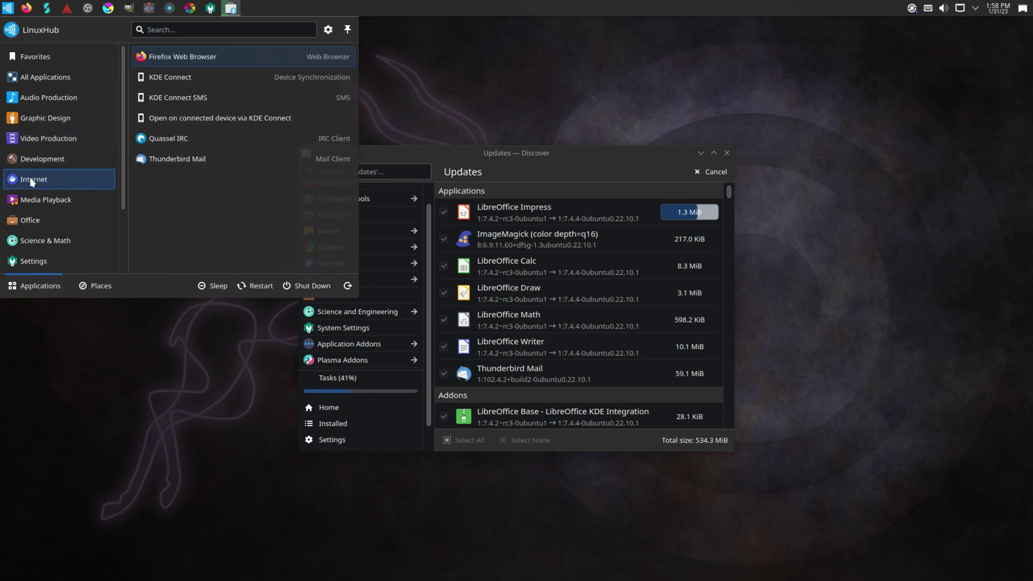
{"action": "mouse_move", "coordinate": [36, 204]}
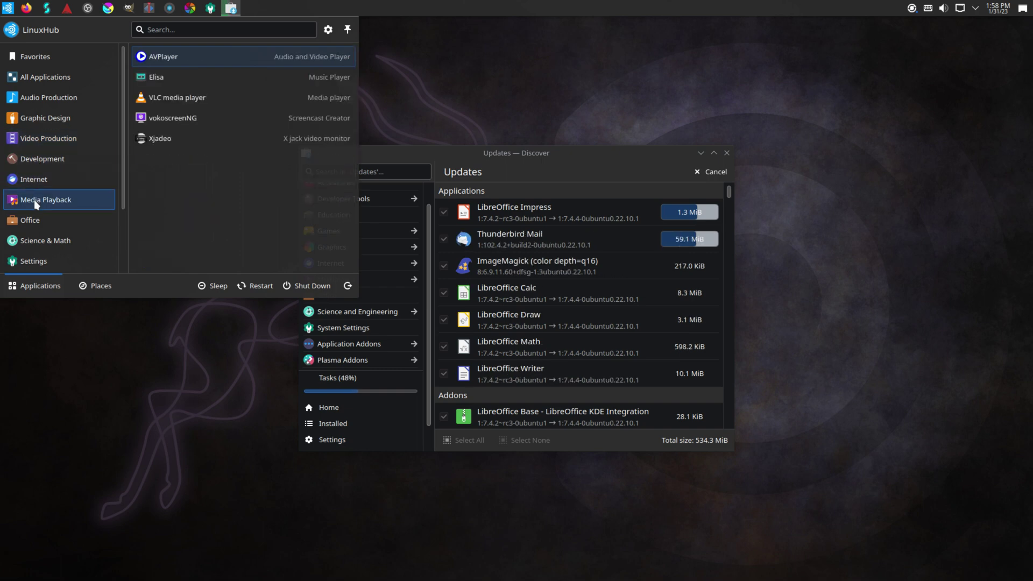
{"action": "mouse_move", "coordinate": [43, 221]}
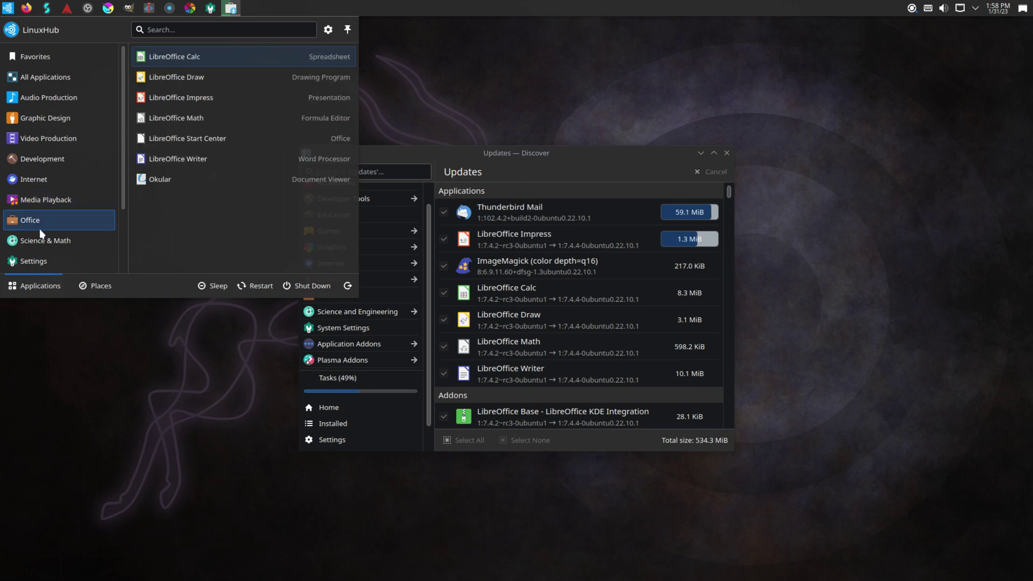
{"action": "mouse_move", "coordinate": [37, 239]}
{"action": "scroll", "coordinate": [38, 231], "scroll_direction": "down", "scroll_amount": 3}
{"action": "mouse_move", "coordinate": [37, 182]}
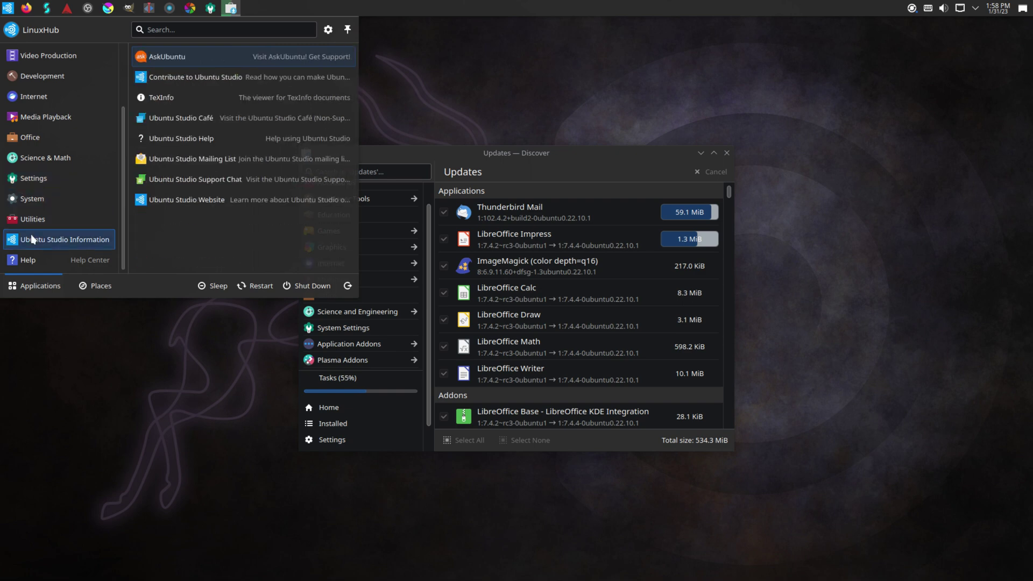
{"action": "scroll", "coordinate": [31, 239], "scroll_direction": "up", "scroll_amount": 1}
{"action": "scroll", "coordinate": [51, 230], "scroll_direction": "down", "scroll_amount": 1}
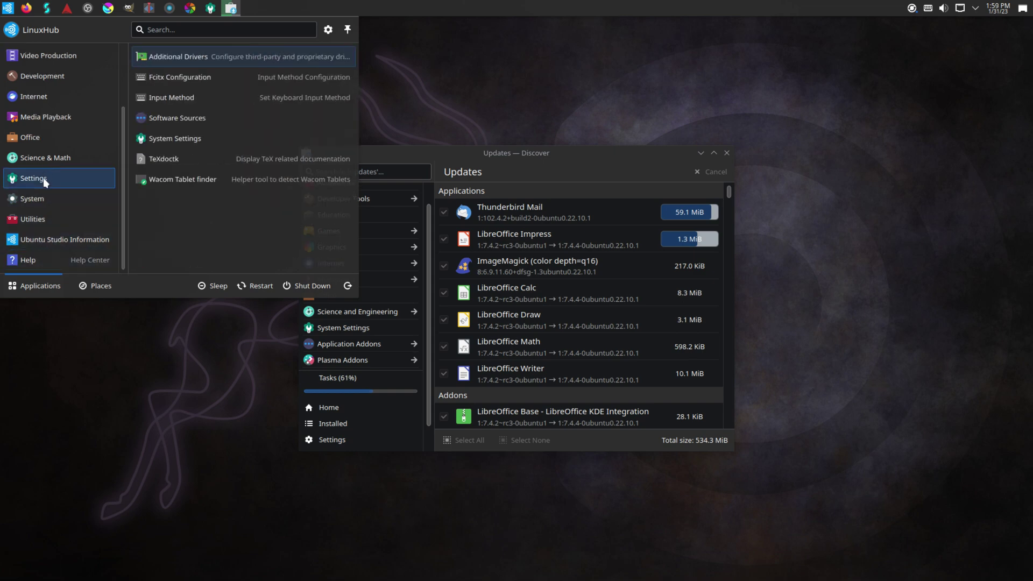
{"action": "left_click", "coordinate": [184, 141]}
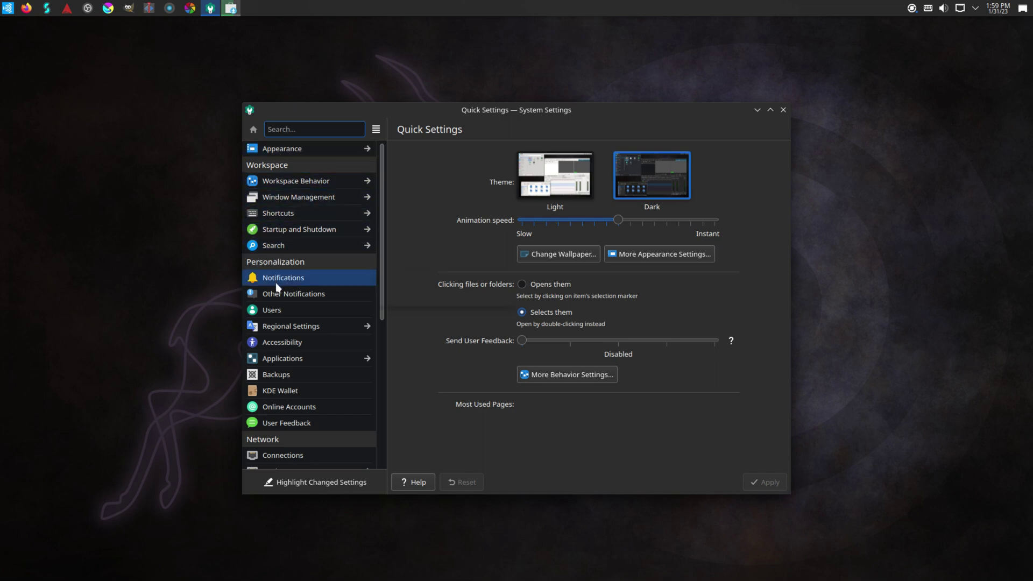
- Open the About this System page and maximize the System Settings window
{"action": "scroll", "coordinate": [276, 288], "scroll_direction": "down", "scroll_amount": 4}
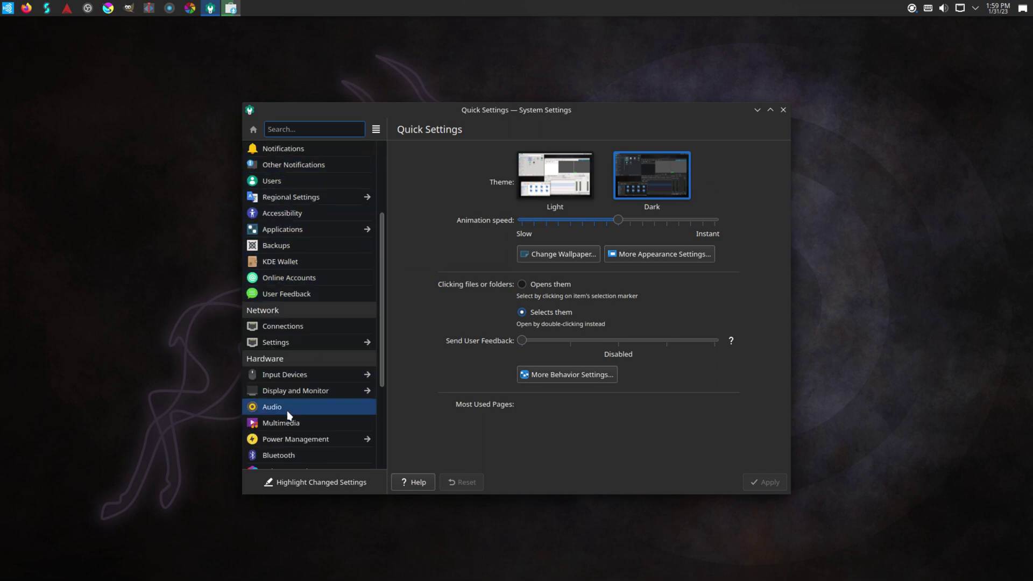
{"action": "scroll", "coordinate": [289, 414], "scroll_direction": "down", "scroll_amount": 3}
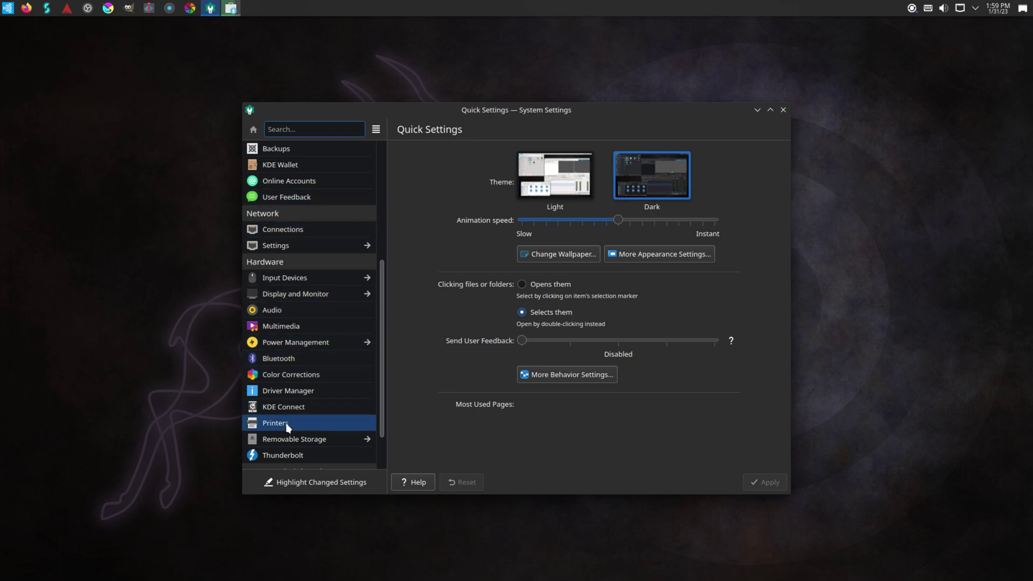
{"action": "scroll", "coordinate": [293, 301], "scroll_direction": "down", "scroll_amount": 2}
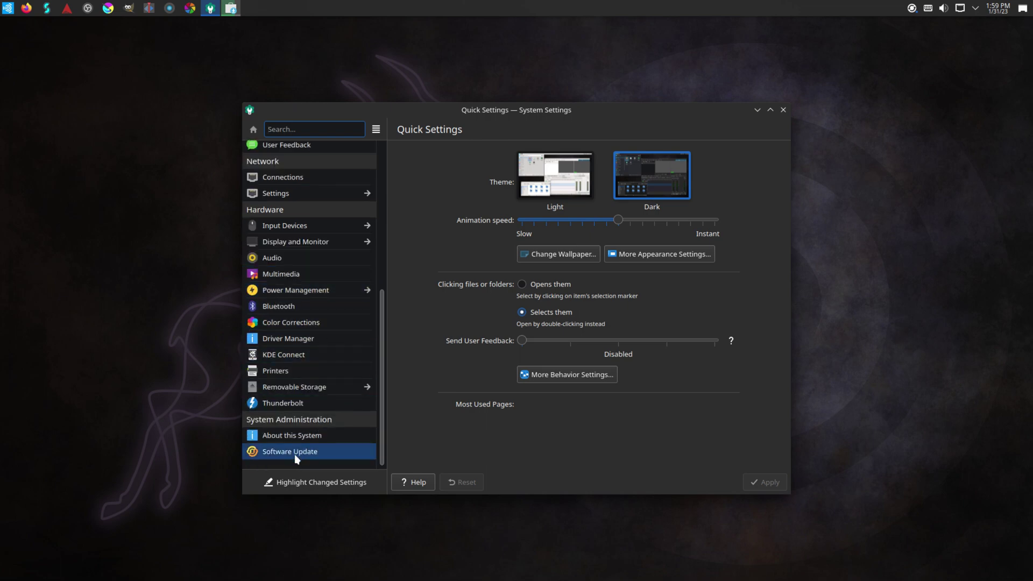
{"action": "left_click", "coordinate": [291, 433]}
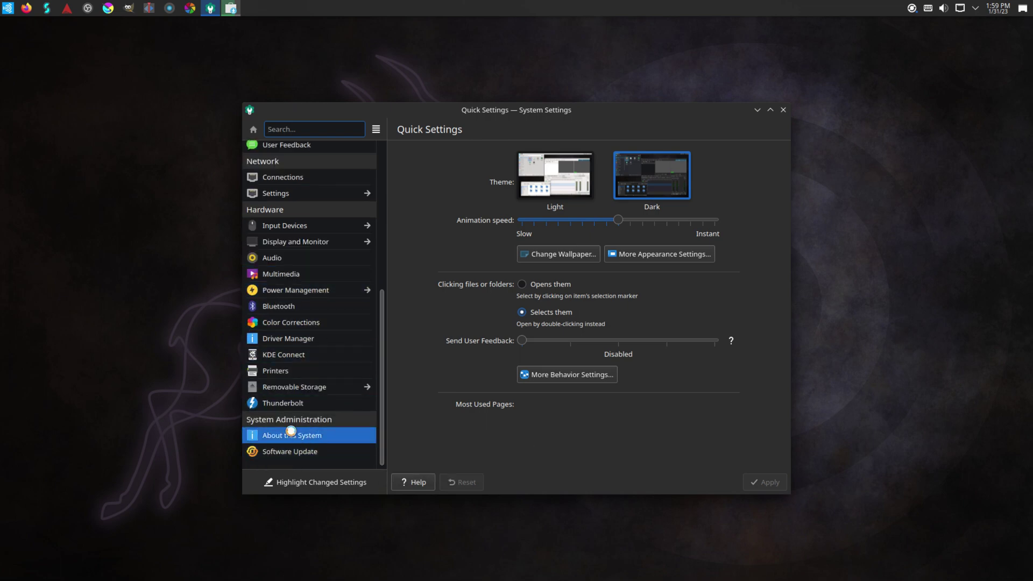
{"action": "double_click", "coordinate": [640, 106]}
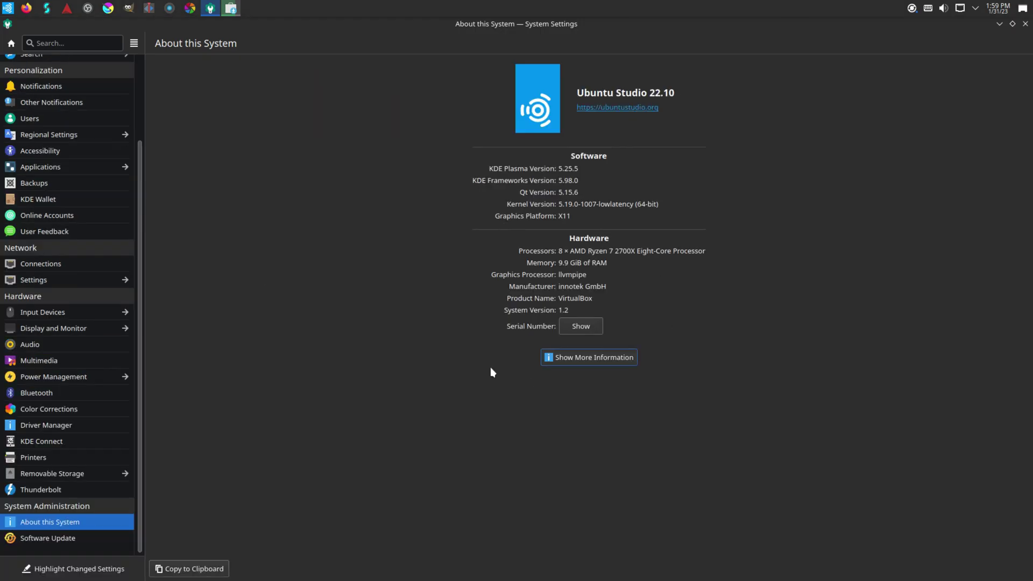
{"action": "scroll", "coordinate": [30, 134], "scroll_direction": "up", "scroll_amount": 3}
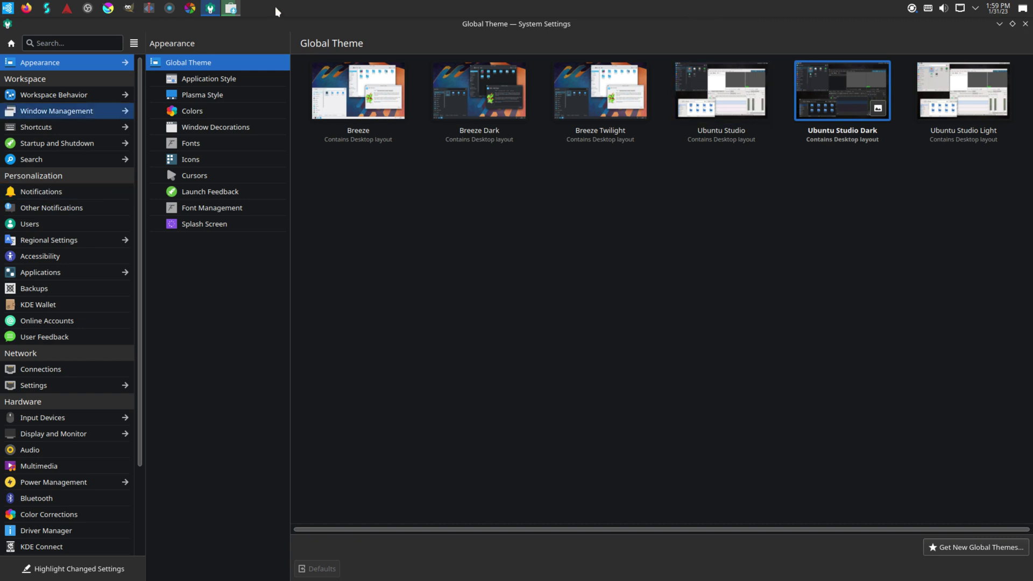
- Restore System Settings and place it upper right beside Discover at upper left
{"action": "double_click", "coordinate": [673, 22]}
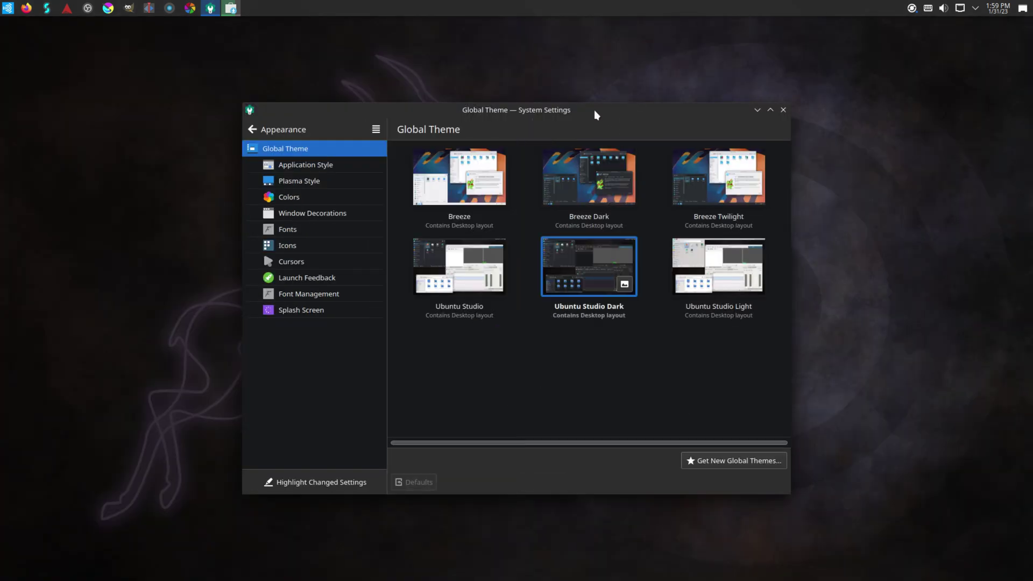
{"action": "left_click_drag", "start_coordinate": [594, 110], "coordinate": [836, 35]}
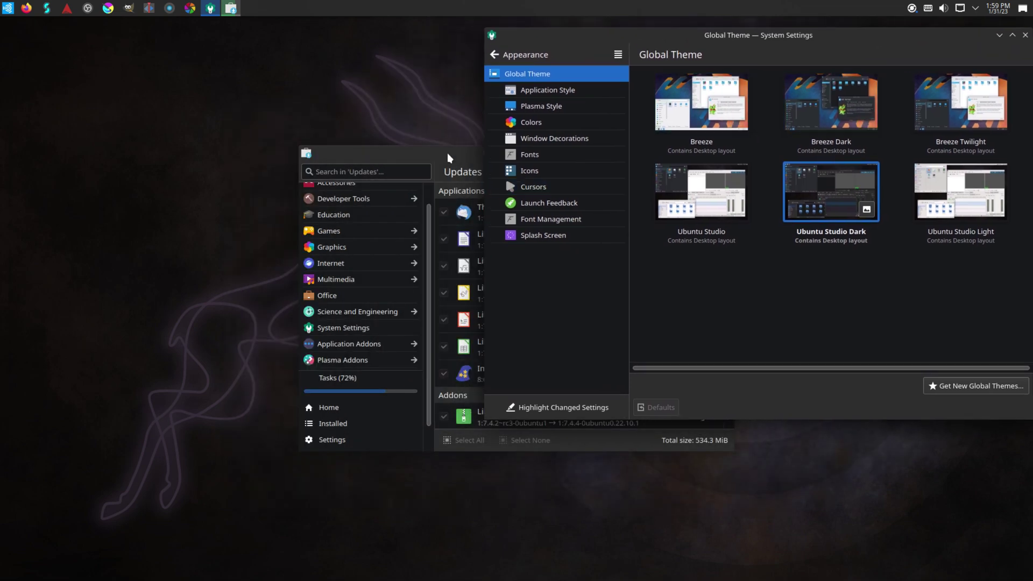
{"action": "left_click_drag", "start_coordinate": [447, 153], "coordinate": [173, 60]}
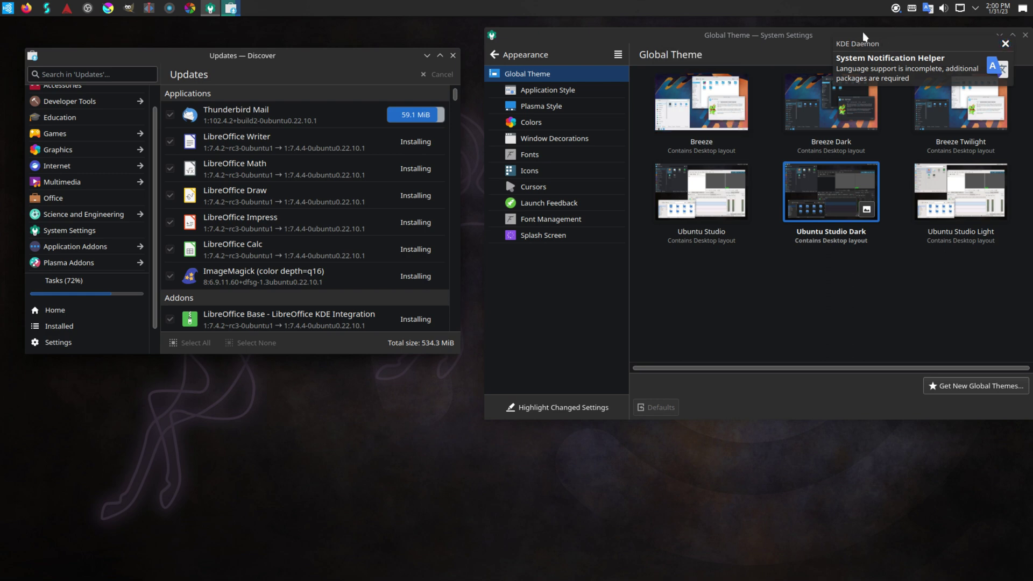
{"action": "left_click_drag", "start_coordinate": [832, 37], "coordinate": [808, 41]}
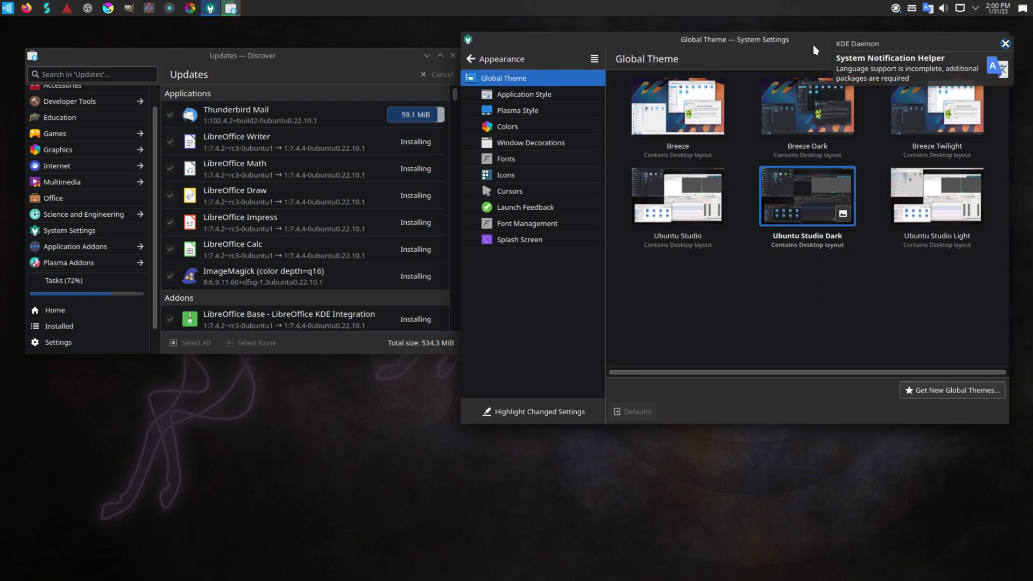
- Apply the Breeze, Breeze Dark and Breeze Twilight global themes in turn
{"action": "left_click", "coordinate": [678, 108]}
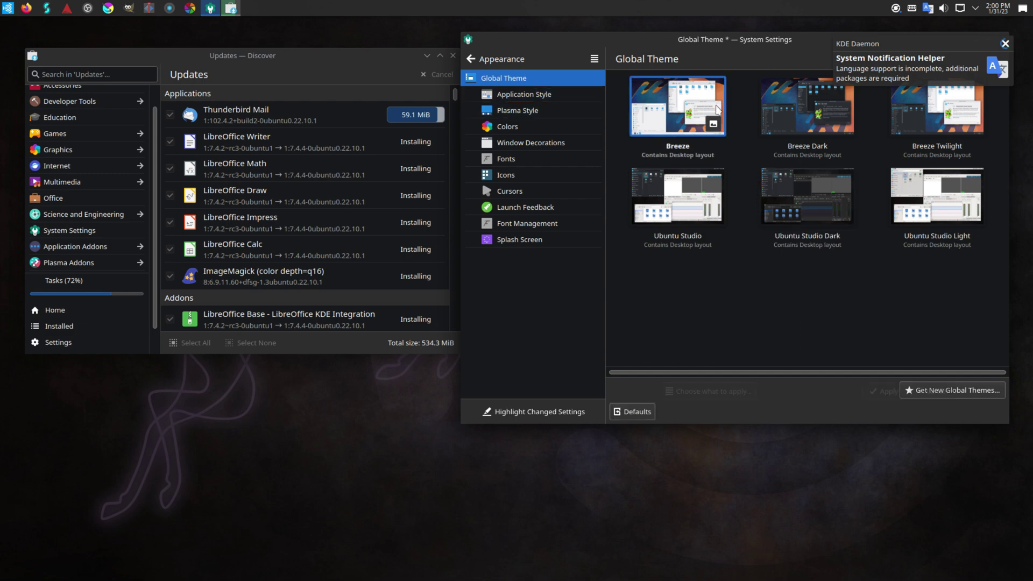
{"action": "left_click", "coordinate": [876, 283]}
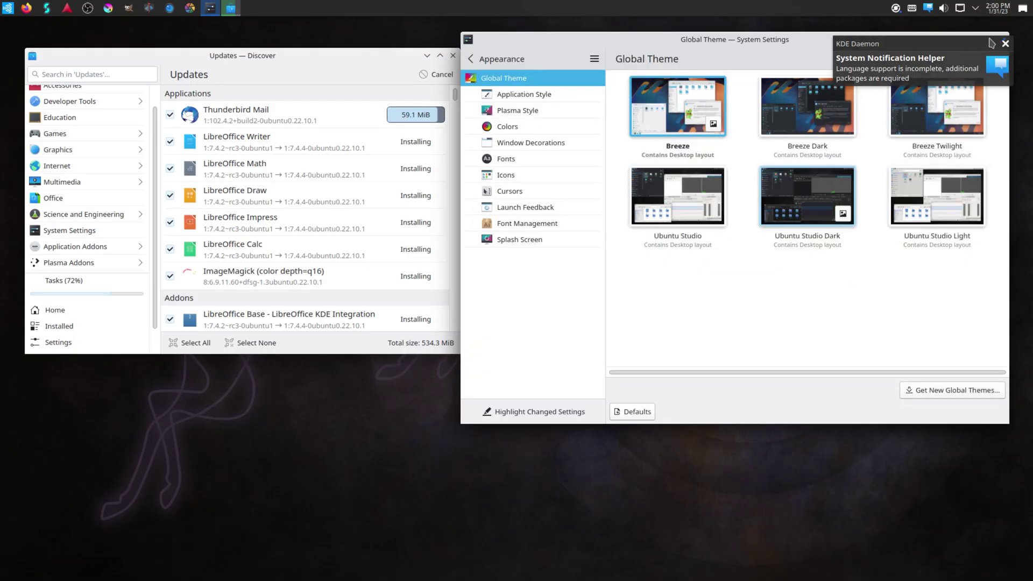
{"action": "left_click", "coordinate": [1005, 43]}
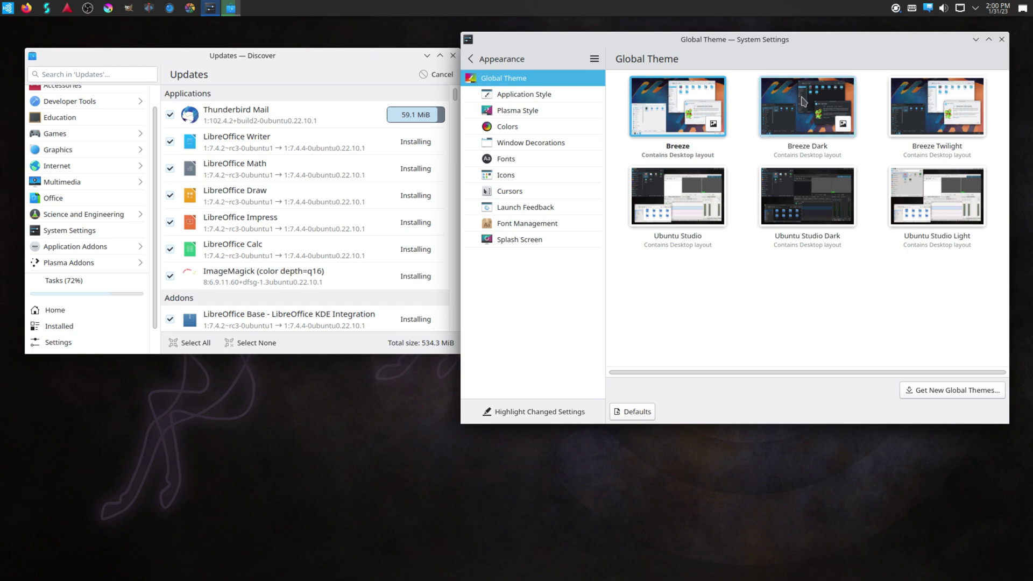
{"action": "left_click", "coordinate": [796, 113]}
{"action": "left_click", "coordinate": [884, 284]}
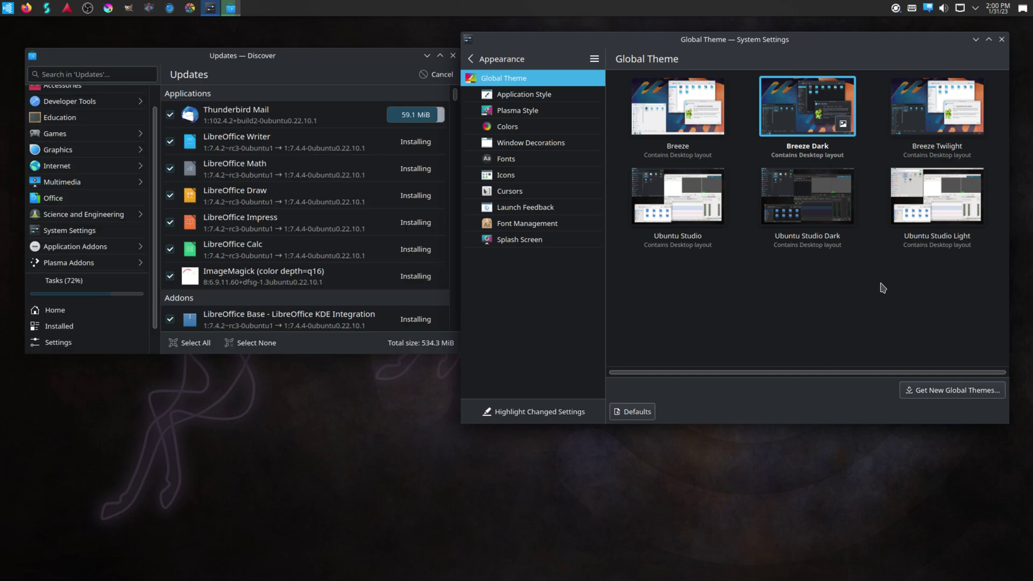
{"action": "left_click", "coordinate": [920, 109]}
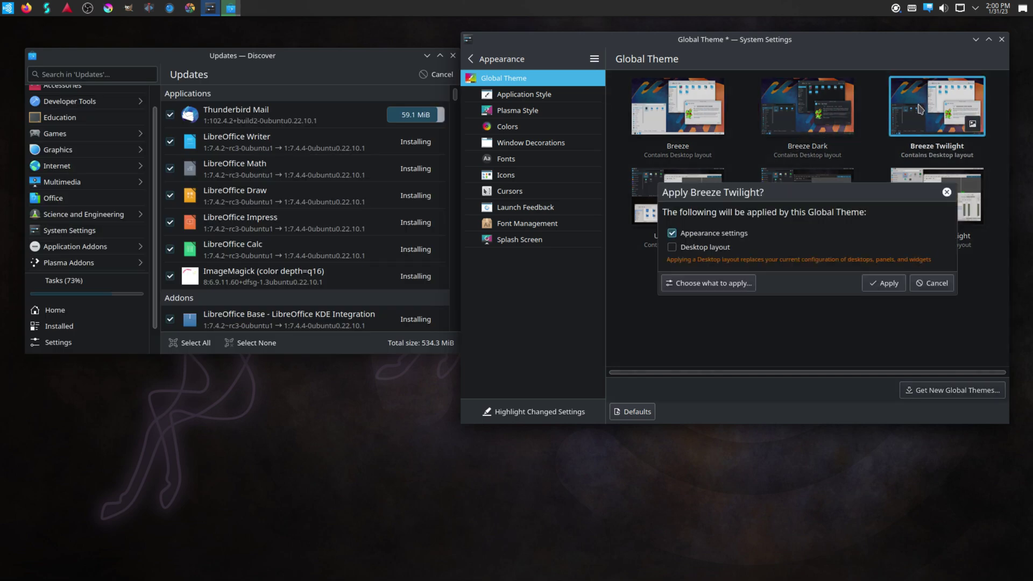
{"action": "left_click", "coordinate": [884, 284]}
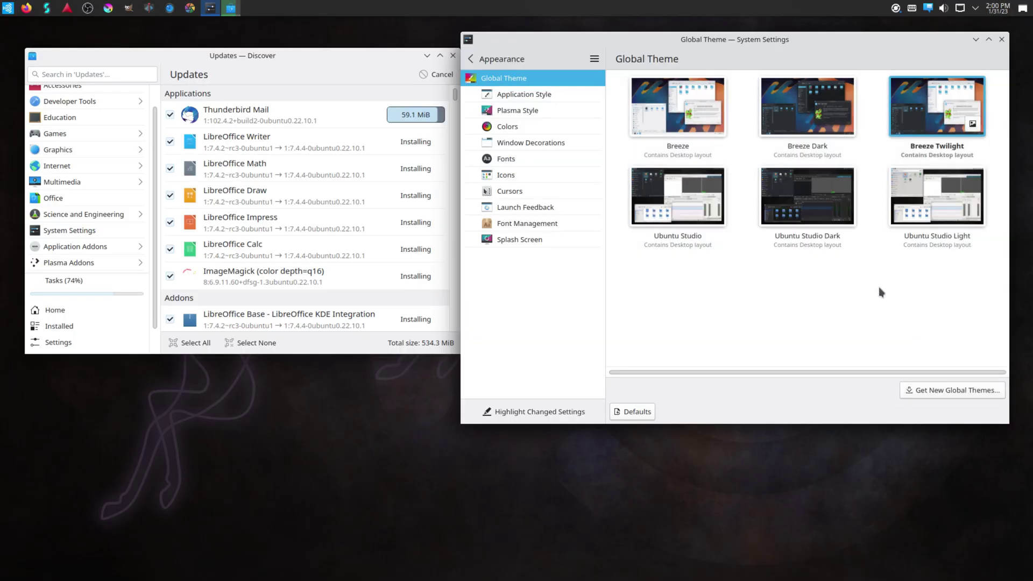
- Apply Ubuntu Studio, Ubuntu Studio Dark, and finally Ubuntu Studio Light global themes
{"action": "left_click", "coordinate": [667, 200]}
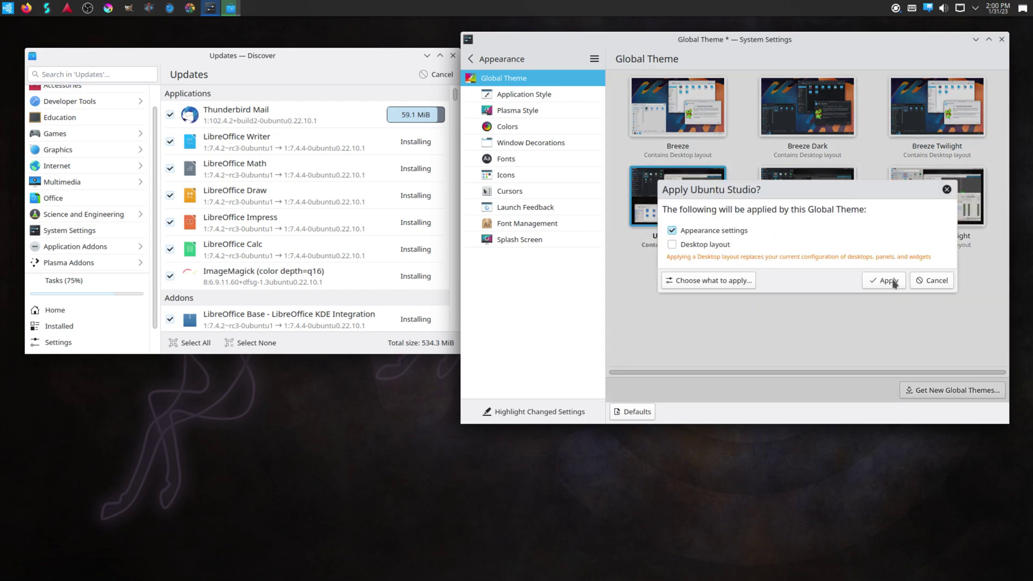
{"action": "left_click", "coordinate": [884, 280]}
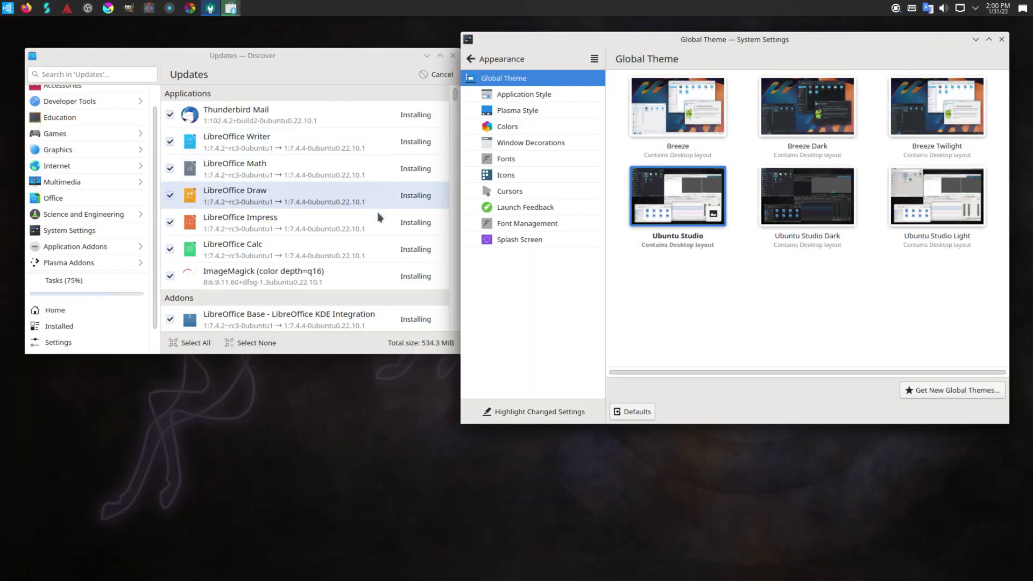
{"action": "left_click", "coordinate": [807, 196]}
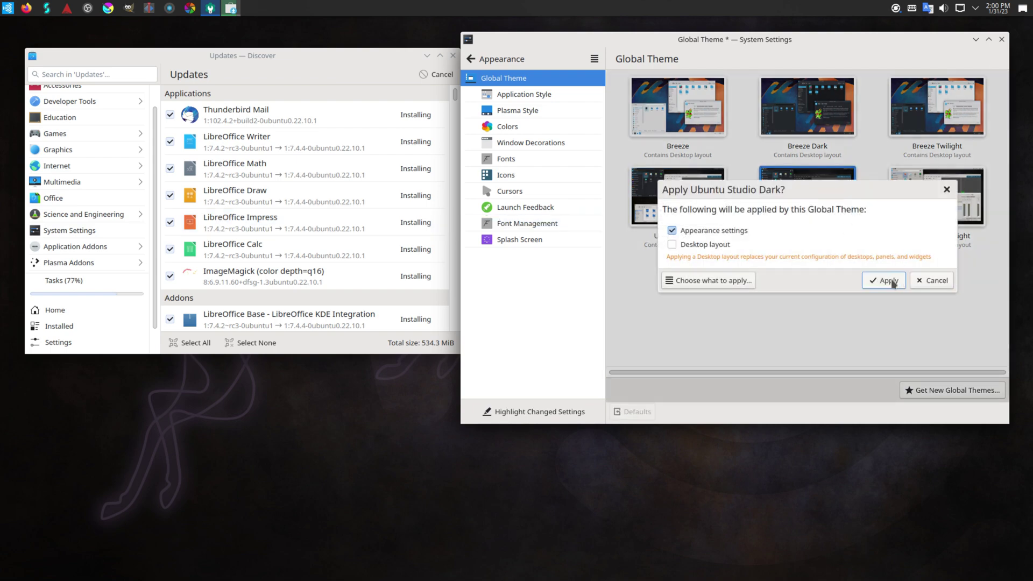
{"action": "left_click", "coordinate": [889, 281]}
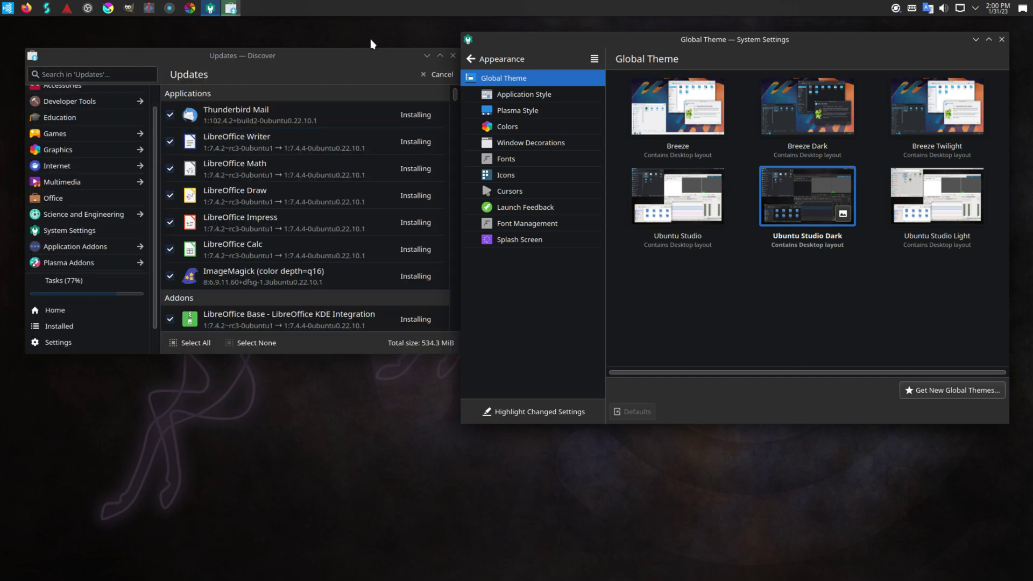
{"action": "left_click_drag", "start_coordinate": [338, 58], "coordinate": [326, 61]}
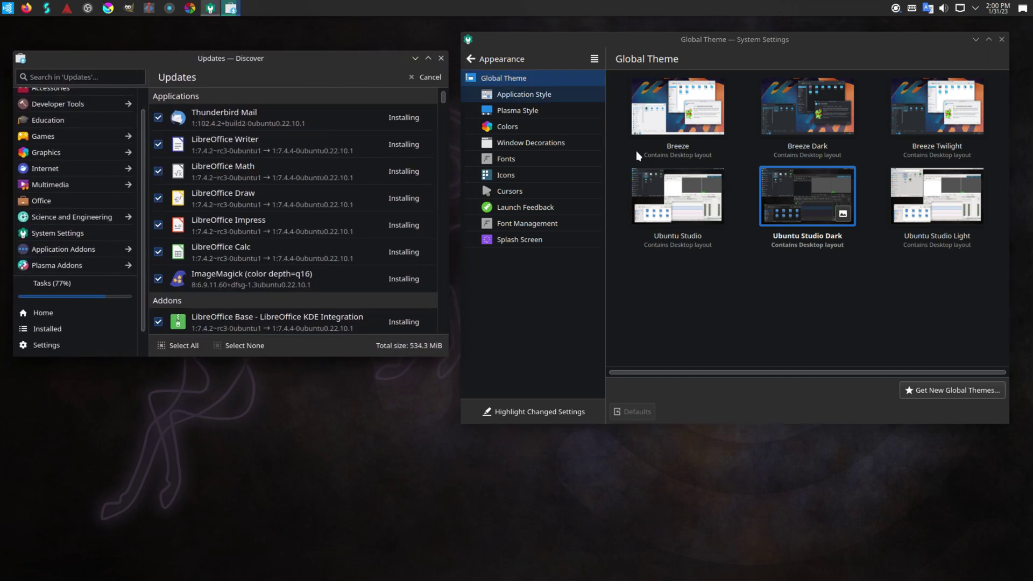
{"action": "left_click", "coordinate": [978, 204]}
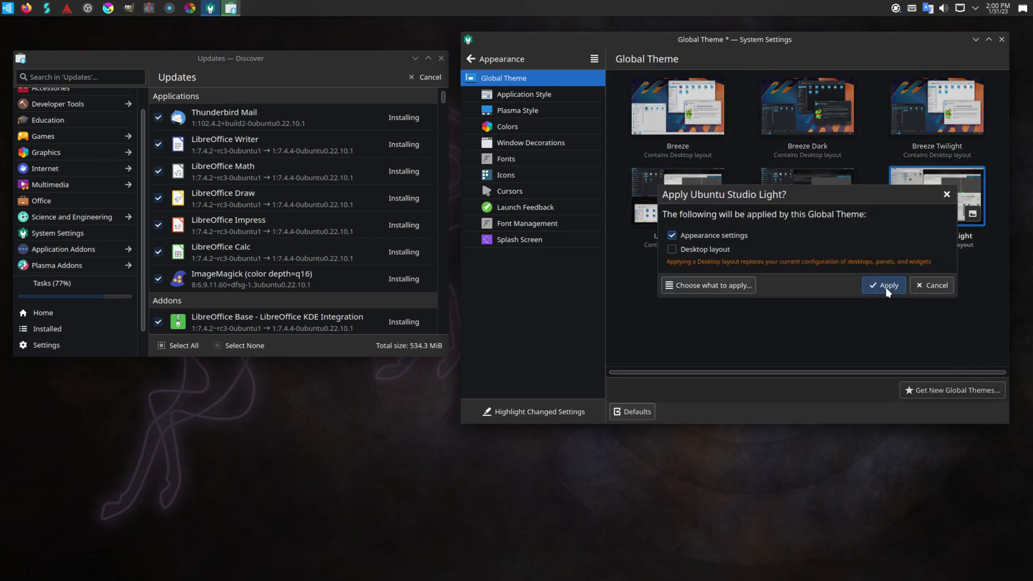
{"action": "left_click", "coordinate": [886, 286]}
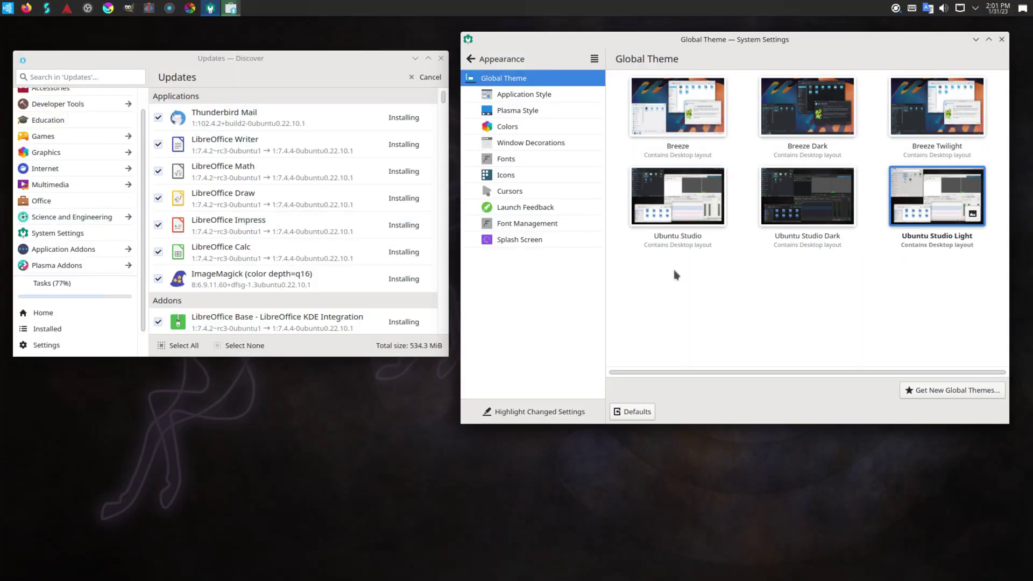
- Scroll through Discover's 153 pending updates, then pick the Breeze Dark global theme
{"action": "scroll", "coordinate": [93, 263], "scroll_direction": "down", "scroll_amount": 1}
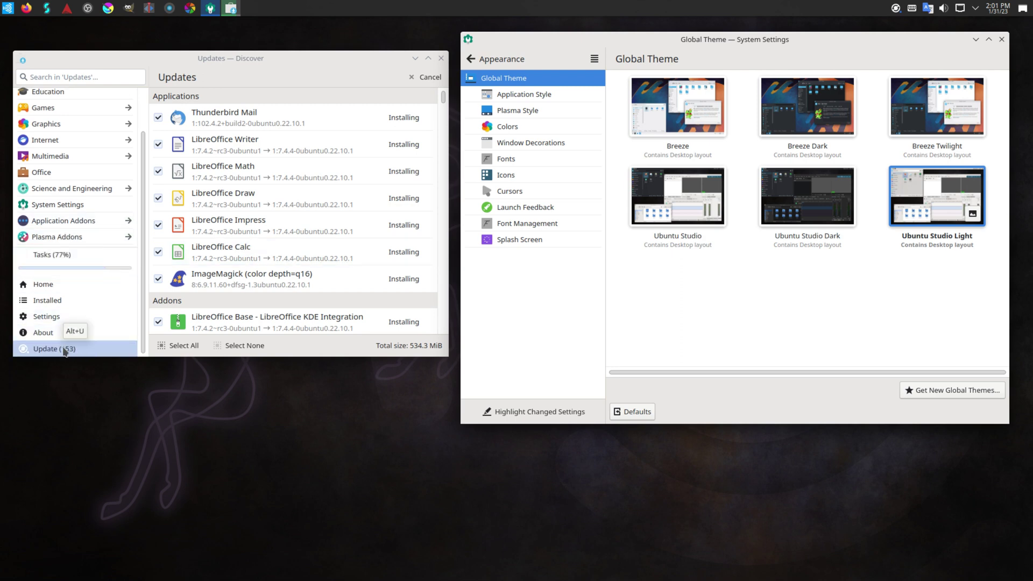
{"action": "scroll", "coordinate": [300, 226], "scroll_direction": "down", "scroll_amount": 6}
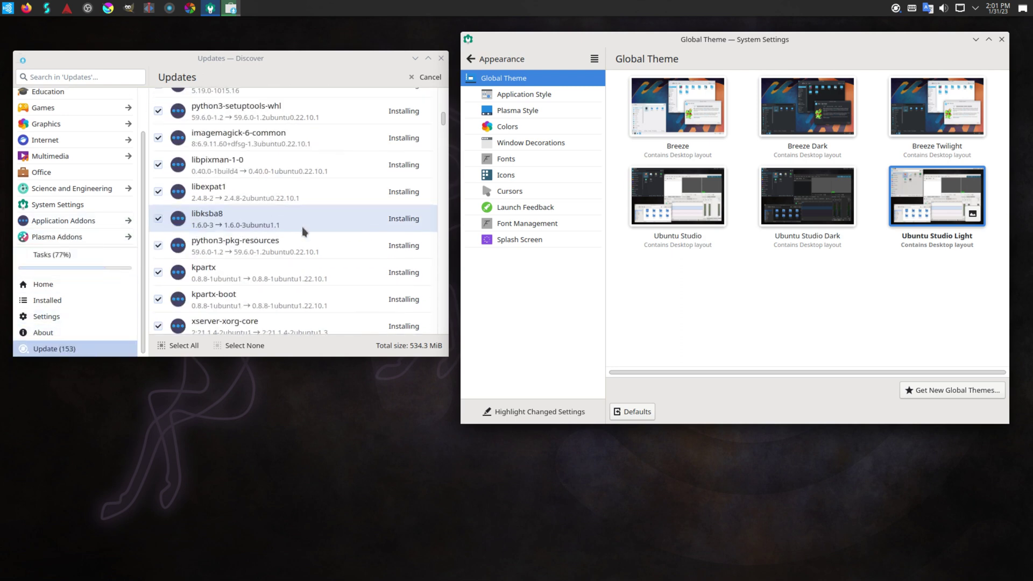
{"action": "left_click", "coordinate": [444, 127]}
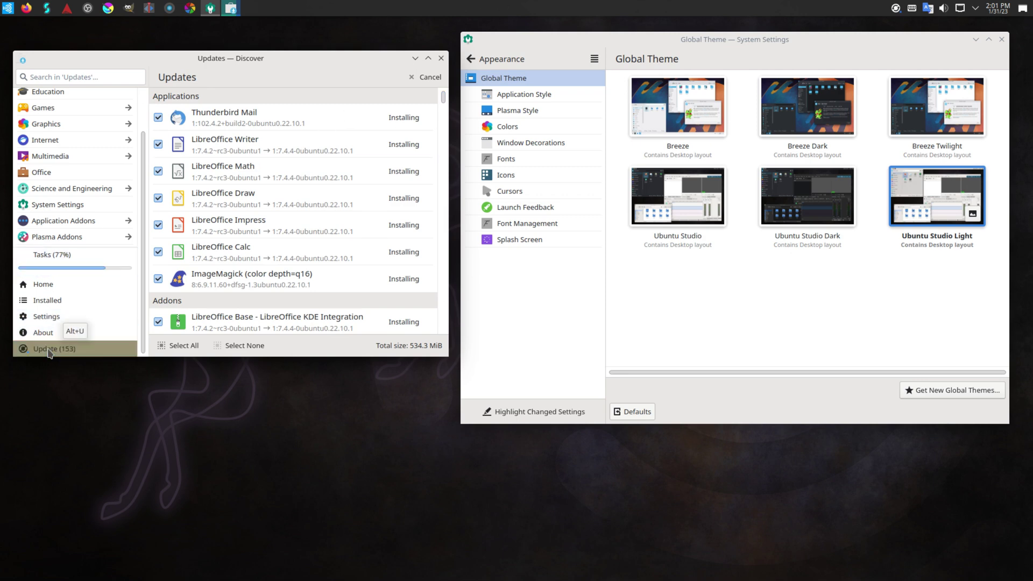
{"action": "left_click", "coordinate": [801, 81]}
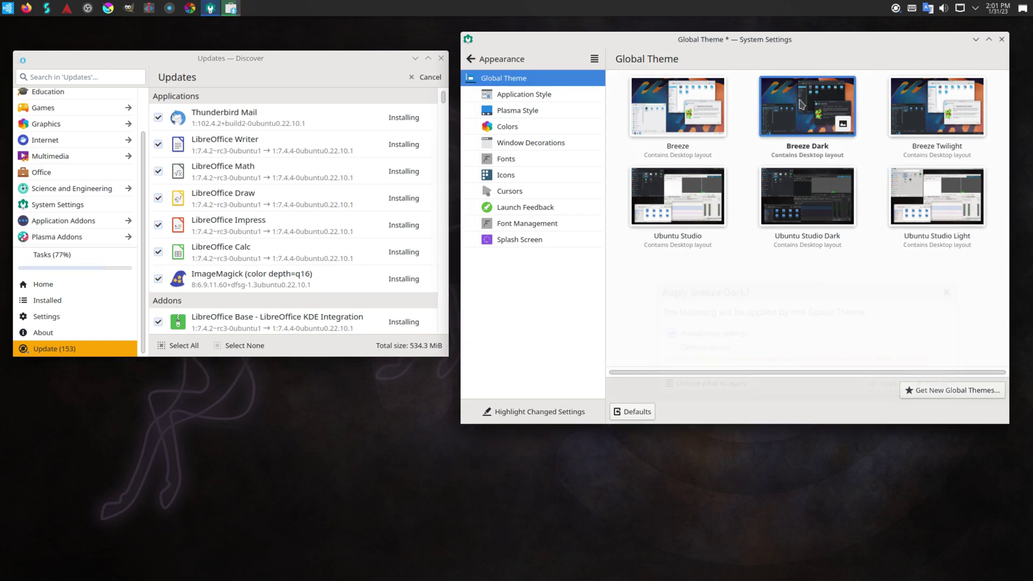
- Apply Breeze Dark, then apply the Fusion application style
{"action": "left_click", "coordinate": [883, 280]}
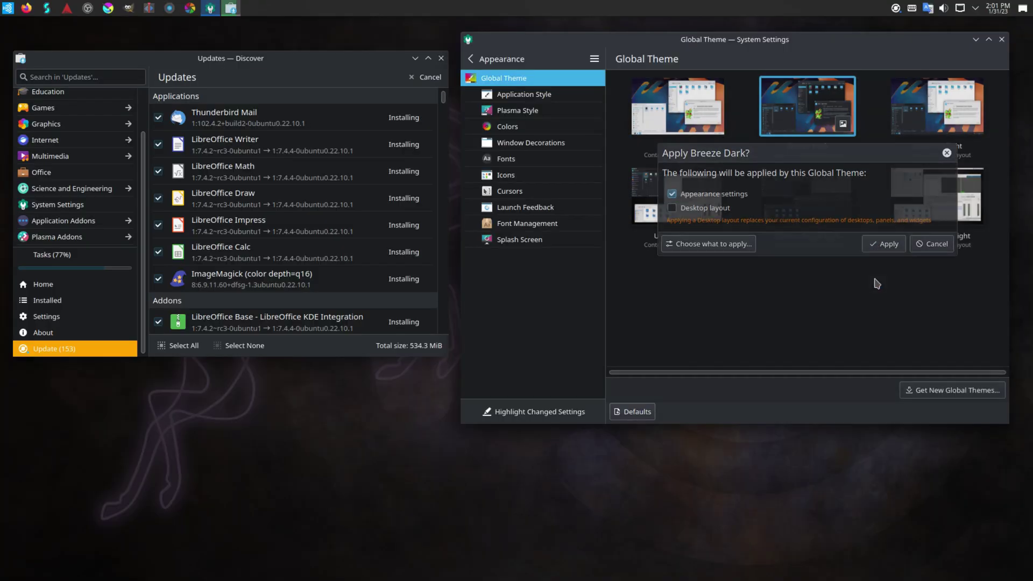
{"action": "left_click", "coordinate": [523, 95]}
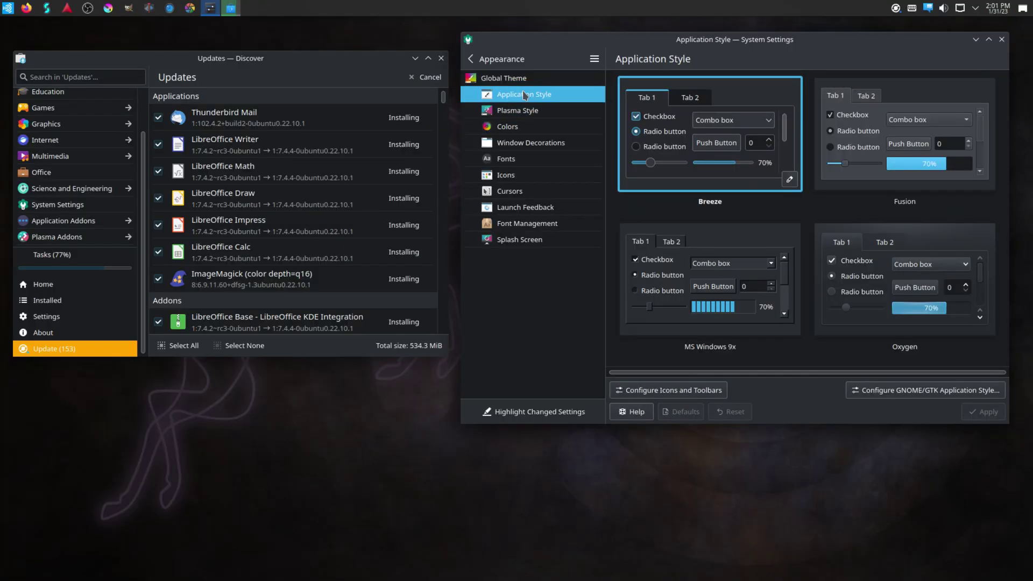
{"action": "left_click", "coordinate": [888, 133]}
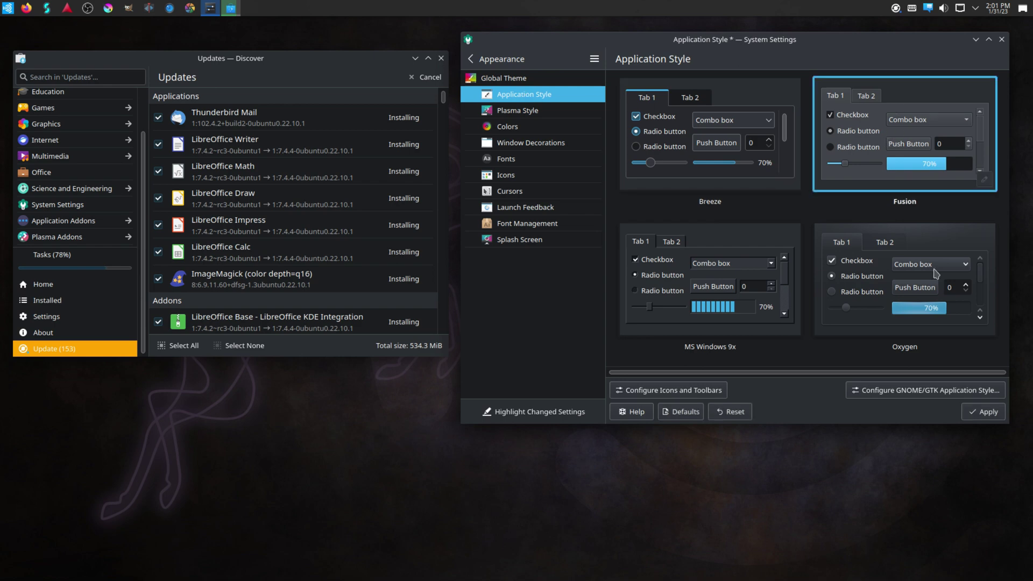
{"action": "left_click", "coordinate": [975, 415]}
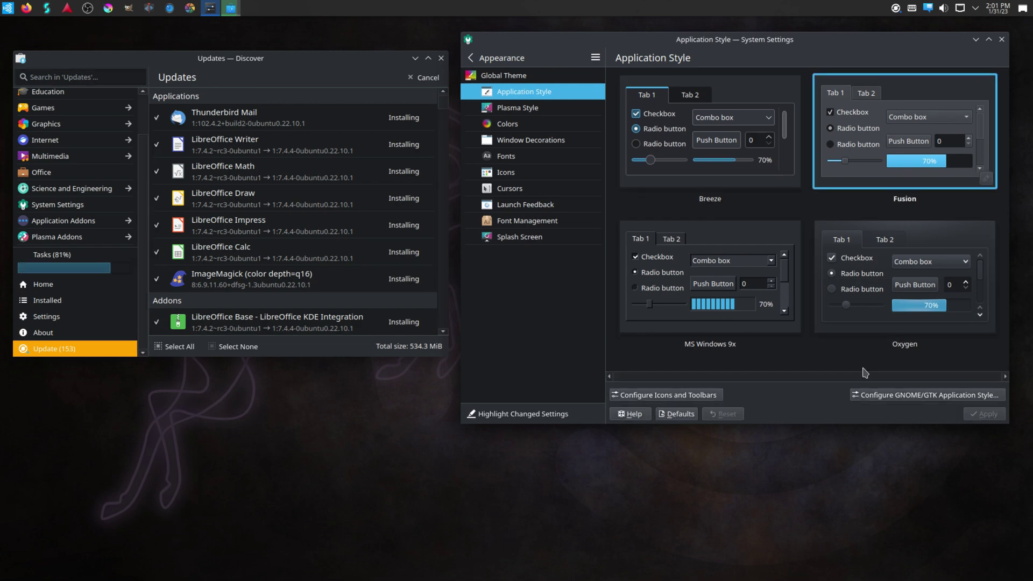
- Apply the MS Windows 9x and Oxygen styles, then restore Breeze
{"action": "left_click", "coordinate": [764, 317]}
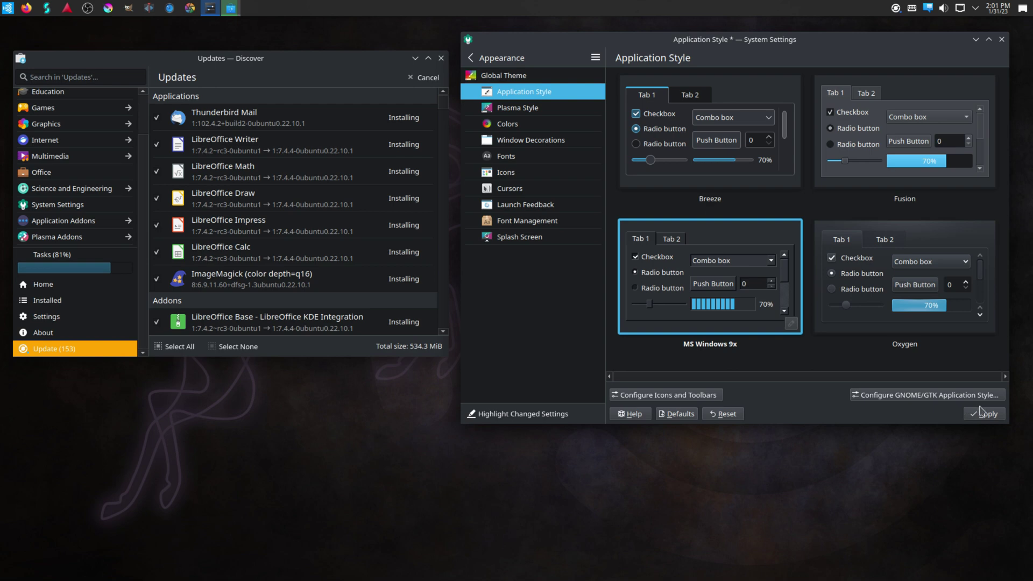
{"action": "left_click", "coordinate": [980, 413]}
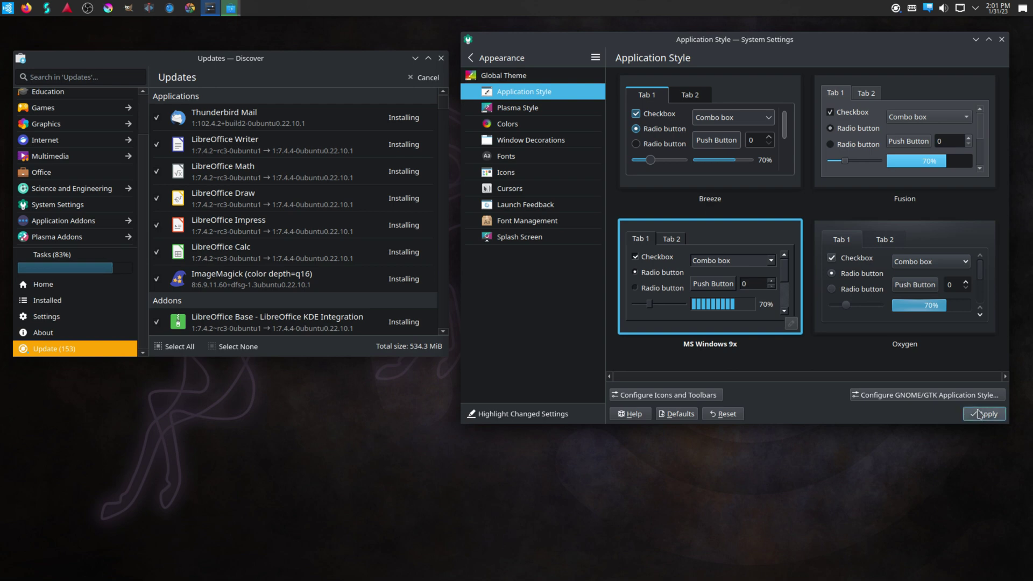
{"action": "left_click", "coordinate": [876, 265]}
{"action": "left_click", "coordinate": [972, 413]}
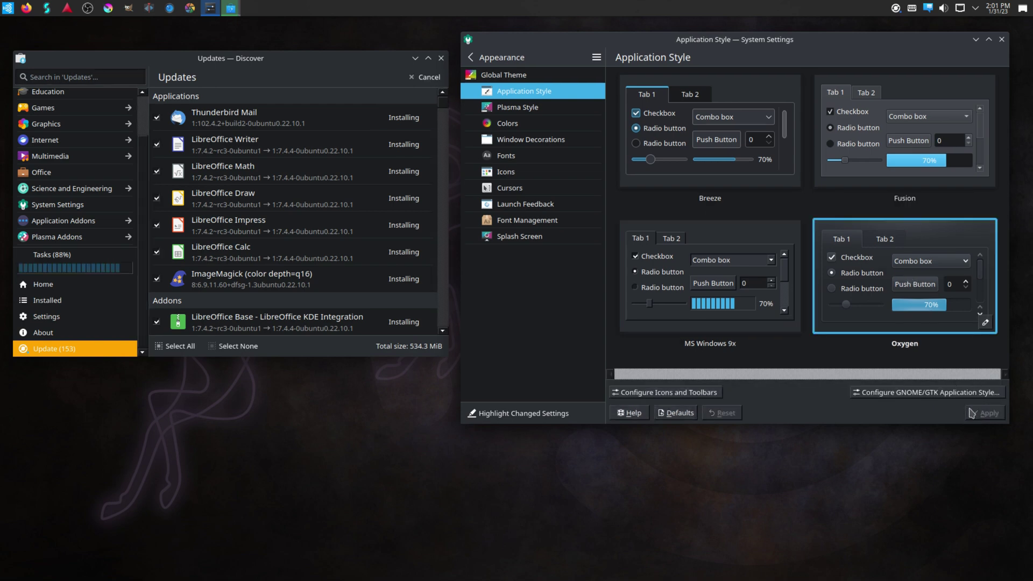
{"action": "left_click", "coordinate": [830, 290]}
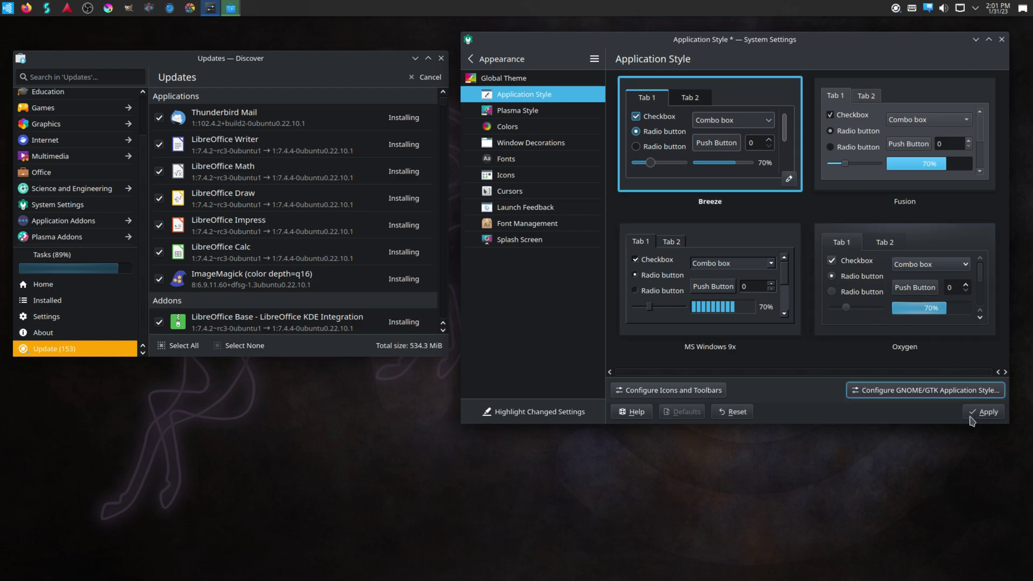
{"action": "left_click", "coordinate": [983, 412]}
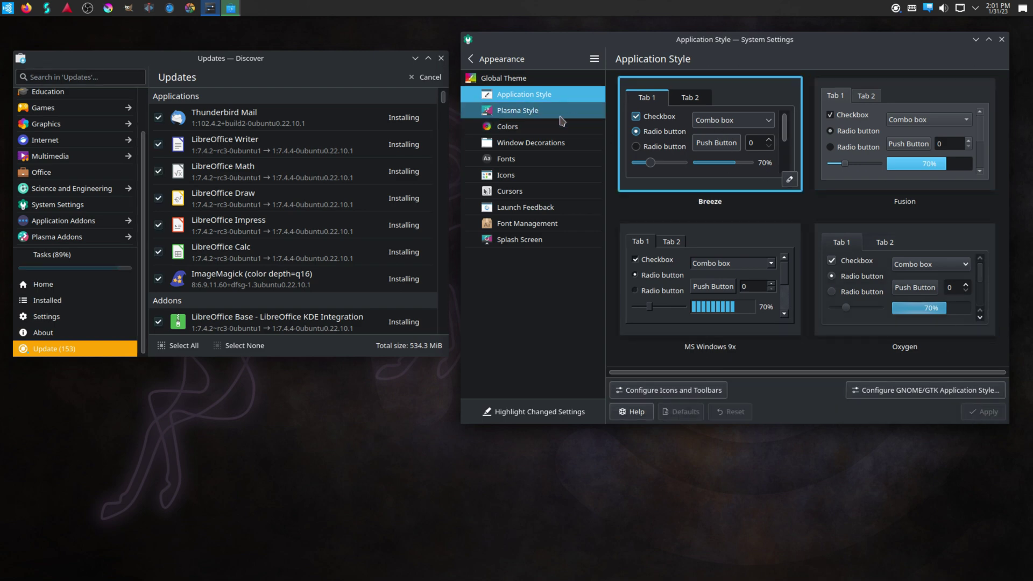
- Apply the Oxygen Plasma style
{"action": "left_click", "coordinate": [519, 112]}
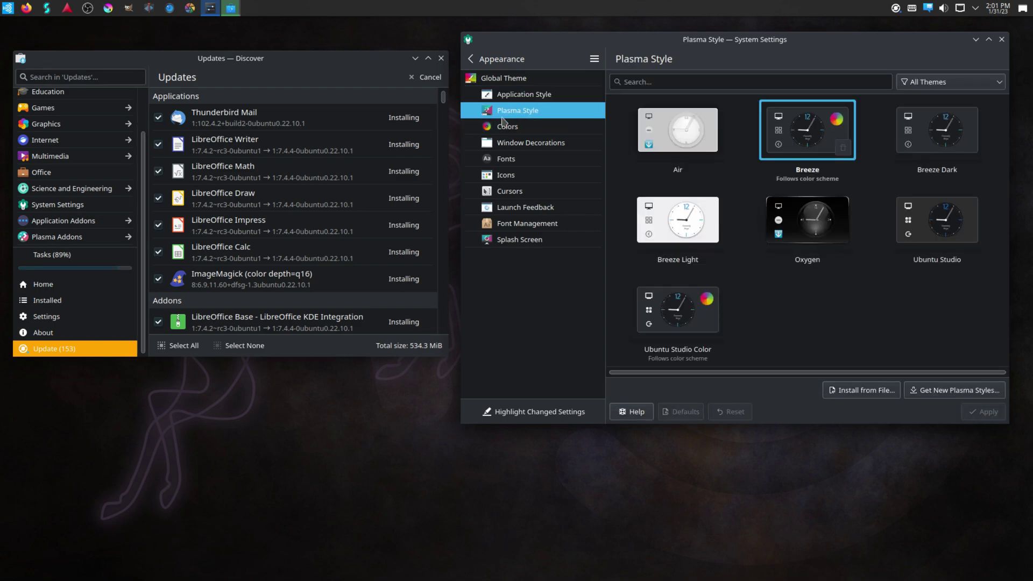
{"action": "left_click", "coordinate": [810, 223]}
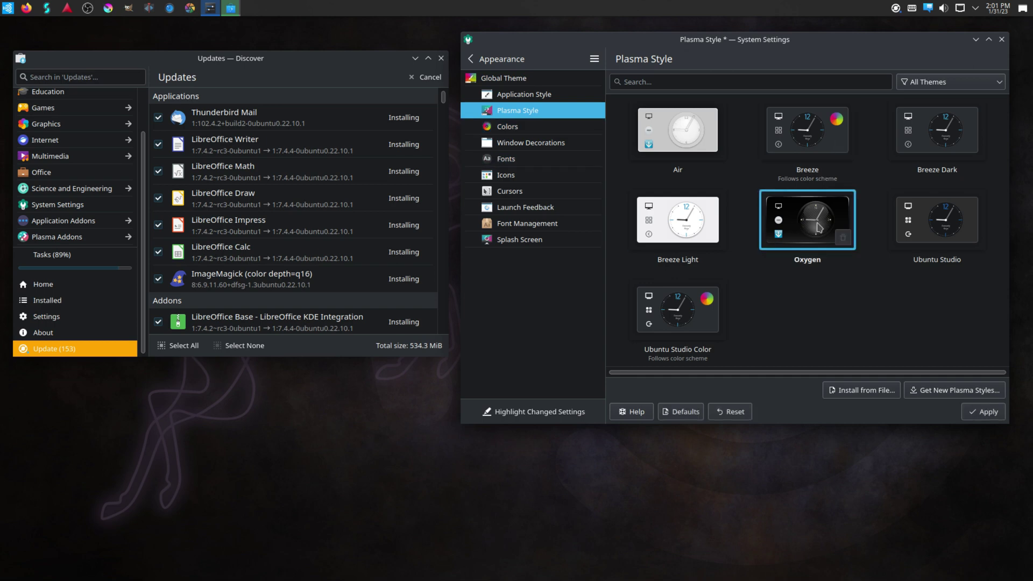
{"action": "left_click", "coordinate": [978, 412]}
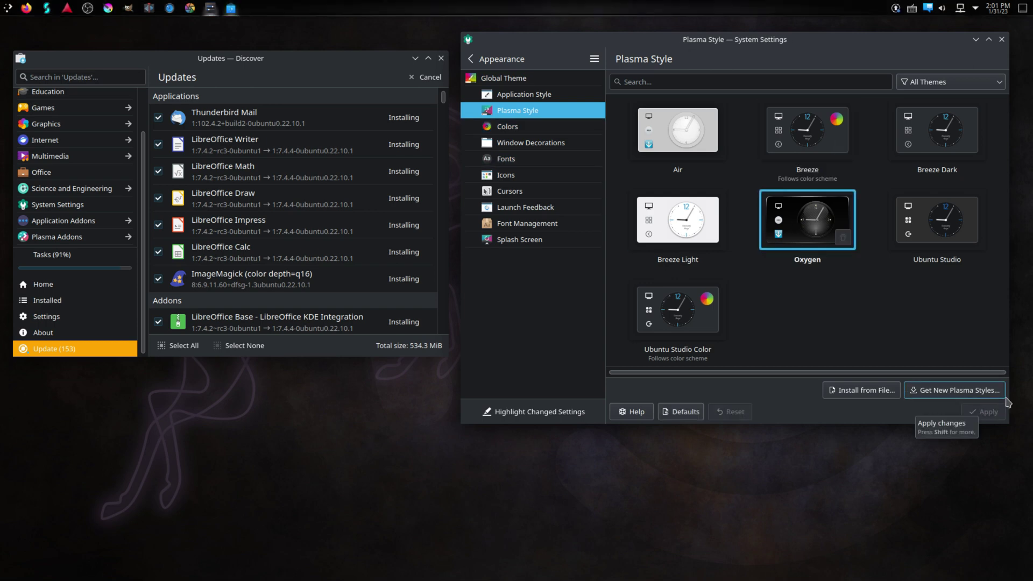
- Browse the Colors, Window Decorations, Fonts, Icons and Cursors pages
{"action": "left_click", "coordinate": [508, 128]}
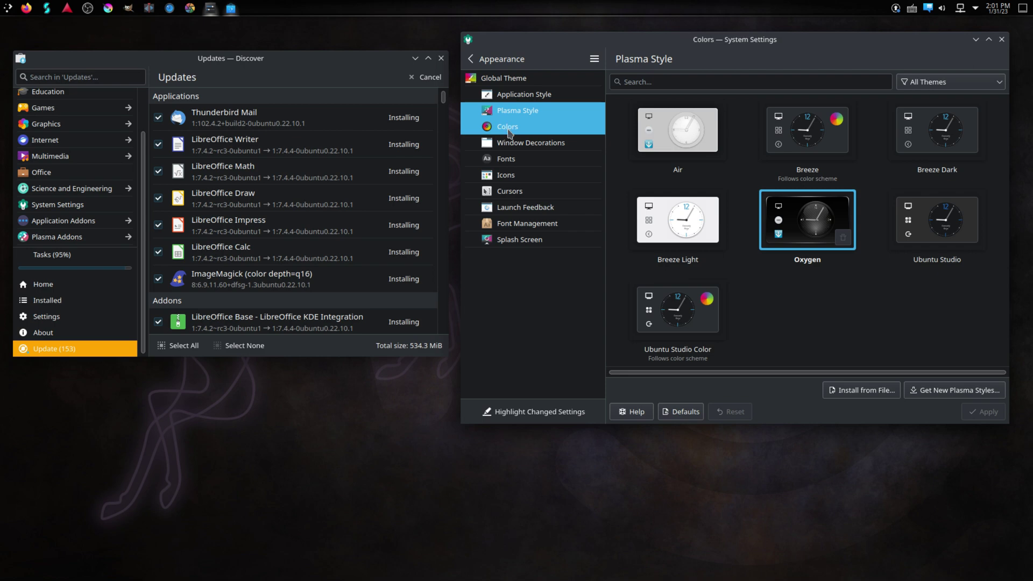
{"action": "scroll", "coordinate": [960, 292], "scroll_direction": "down", "scroll_amount": 3}
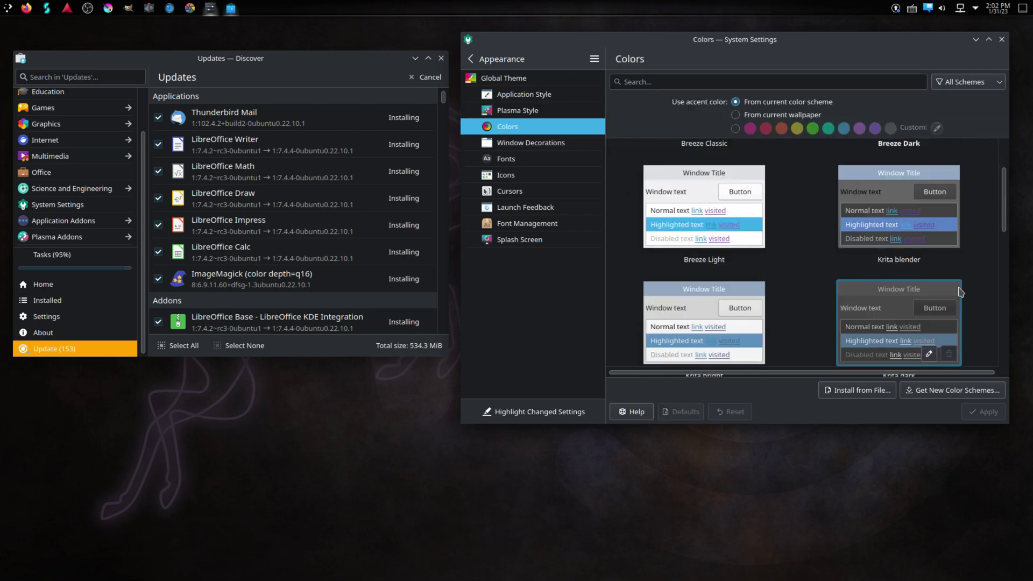
{"action": "scroll", "coordinate": [960, 293], "scroll_direction": "down", "scroll_amount": 10}
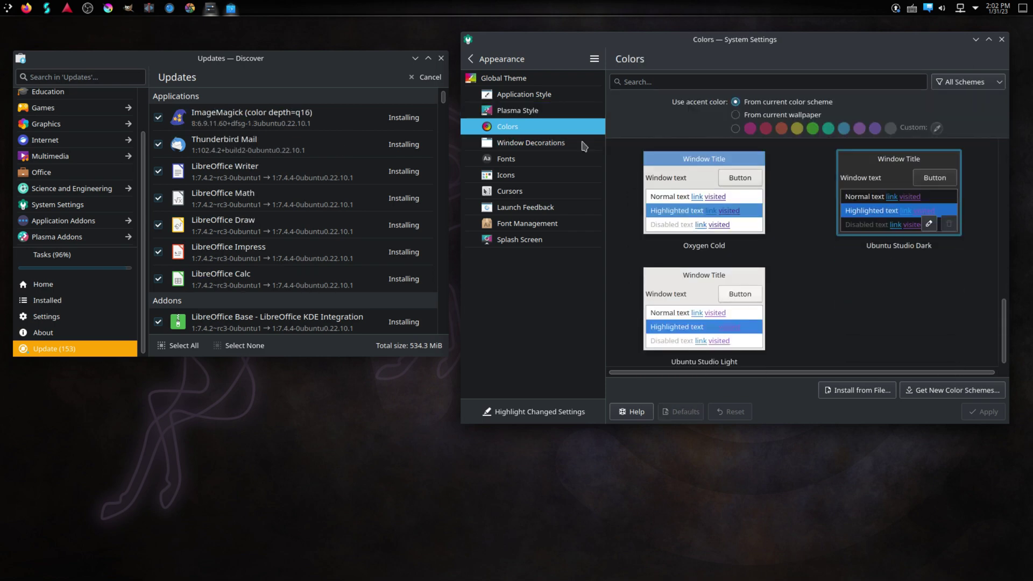
{"action": "left_click", "coordinate": [523, 142]}
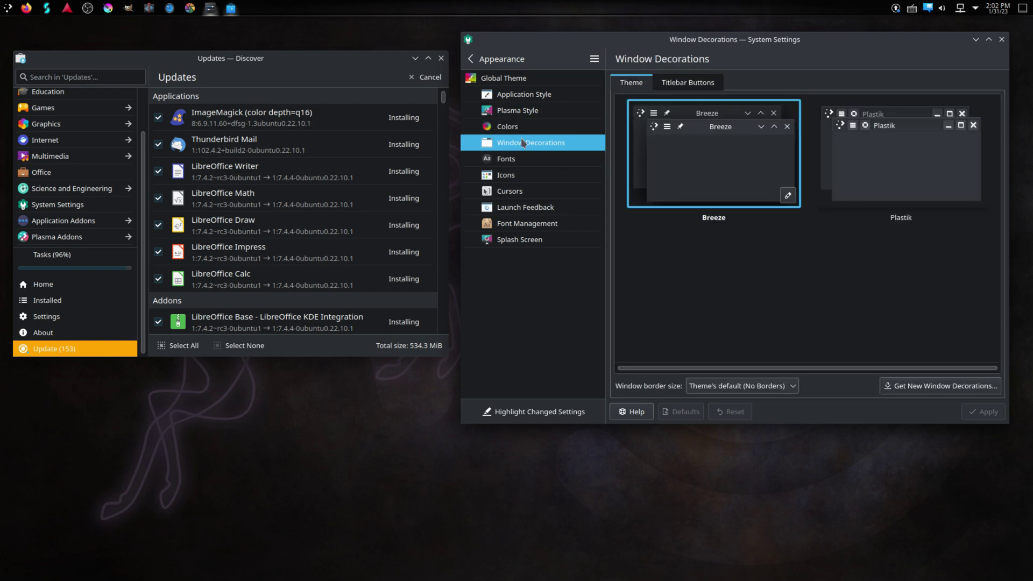
{"action": "left_click", "coordinate": [513, 159]}
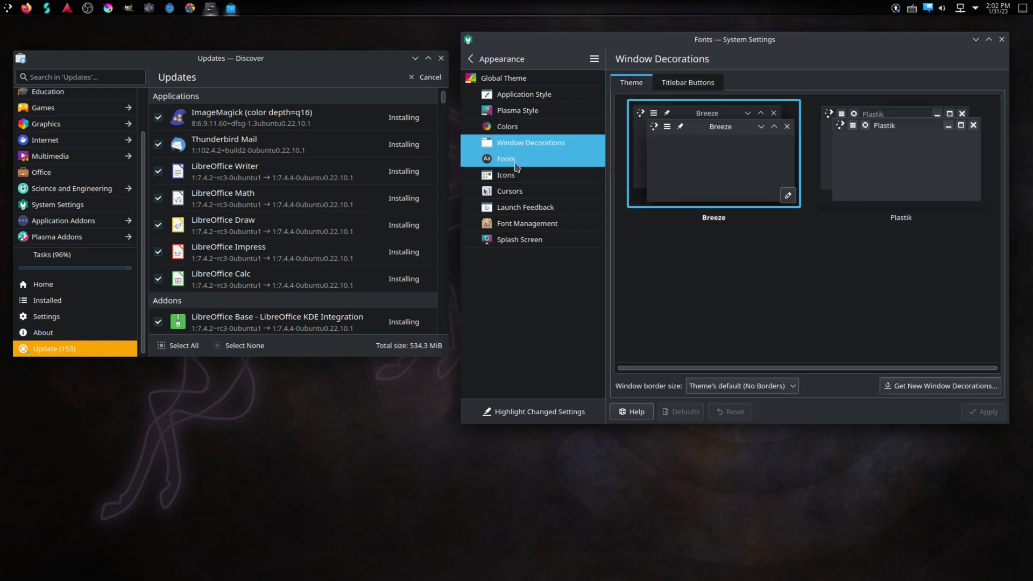
{"action": "left_click", "coordinate": [506, 176]}
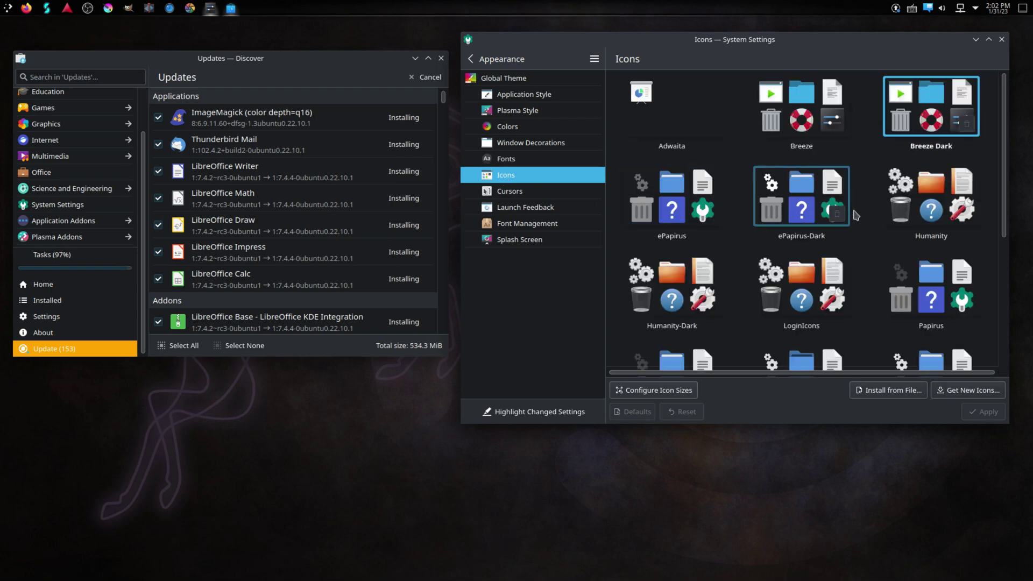
{"action": "scroll", "coordinate": [801, 210], "scroll_direction": "down", "scroll_amount": 4}
{"action": "scroll", "coordinate": [840, 211], "scroll_direction": "up", "scroll_amount": 4}
{"action": "left_click", "coordinate": [509, 190]}
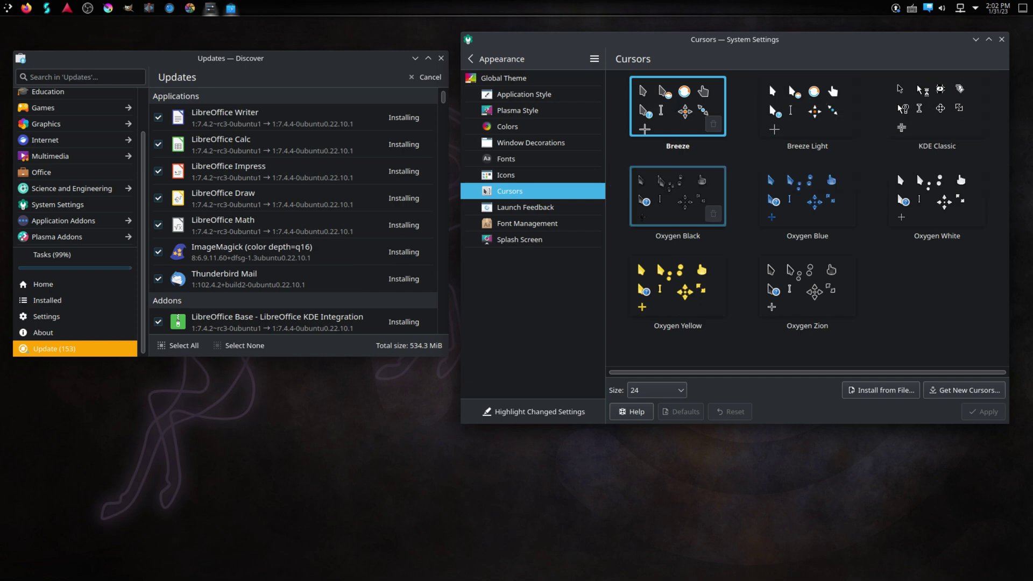
- View the Launch Feedback, Font Management and Splash Screen pages, then close System Settings
{"action": "left_click", "coordinate": [516, 208]}
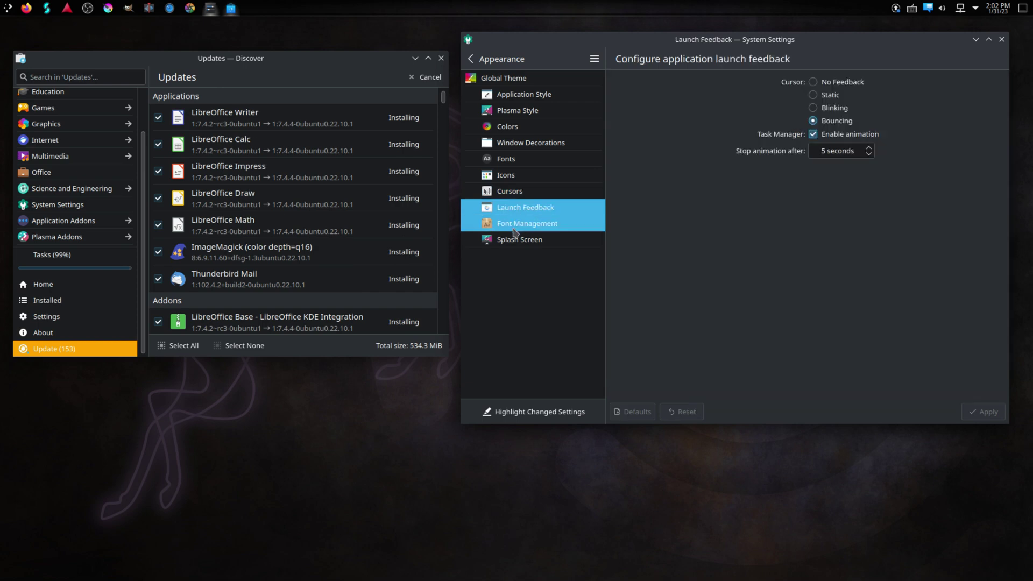
{"action": "left_click", "coordinate": [517, 228]}
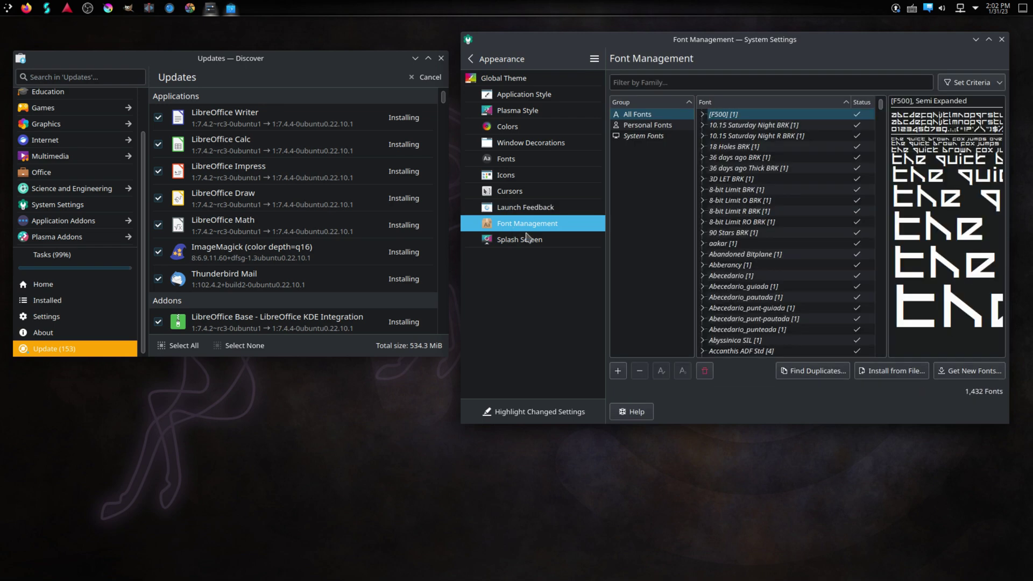
{"action": "left_click", "coordinate": [529, 240]}
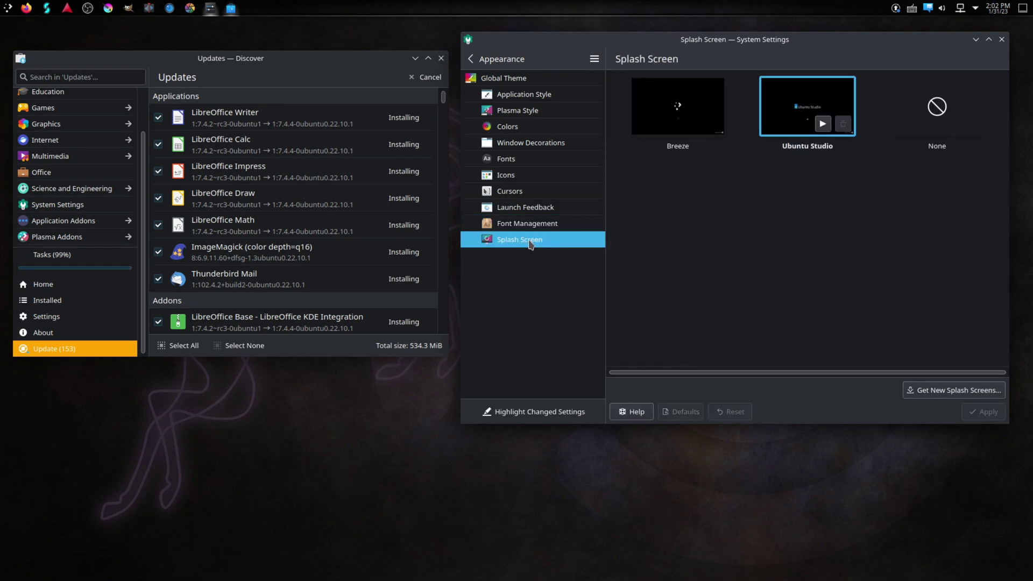
{"action": "left_click", "coordinate": [1001, 40]}
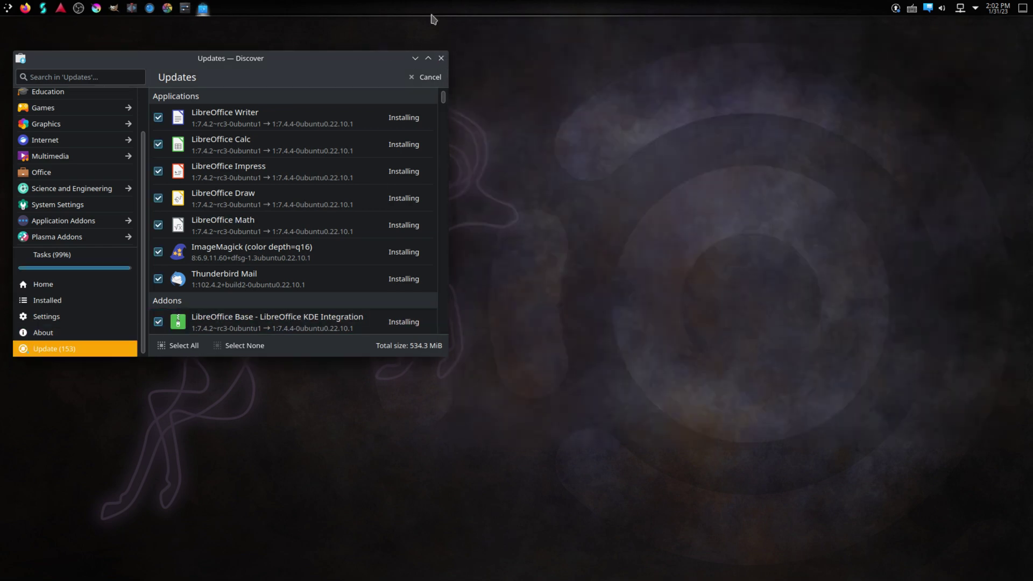
- Try closing Discover while updates install, then move its window to the upper right
{"action": "left_click", "coordinate": [440, 59]}
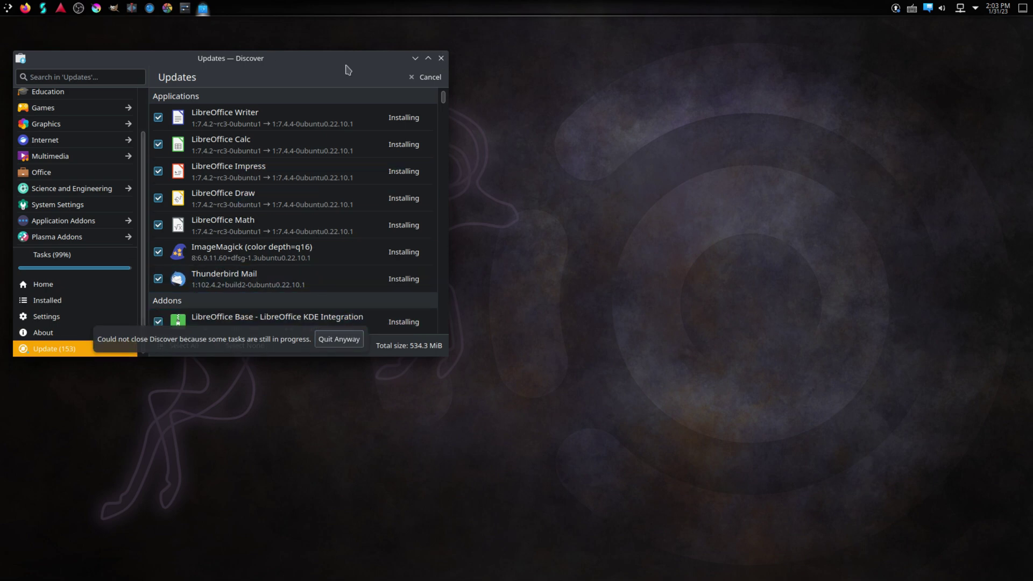
{"action": "left_click_drag", "start_coordinate": [330, 57], "coordinate": [914, 49]}
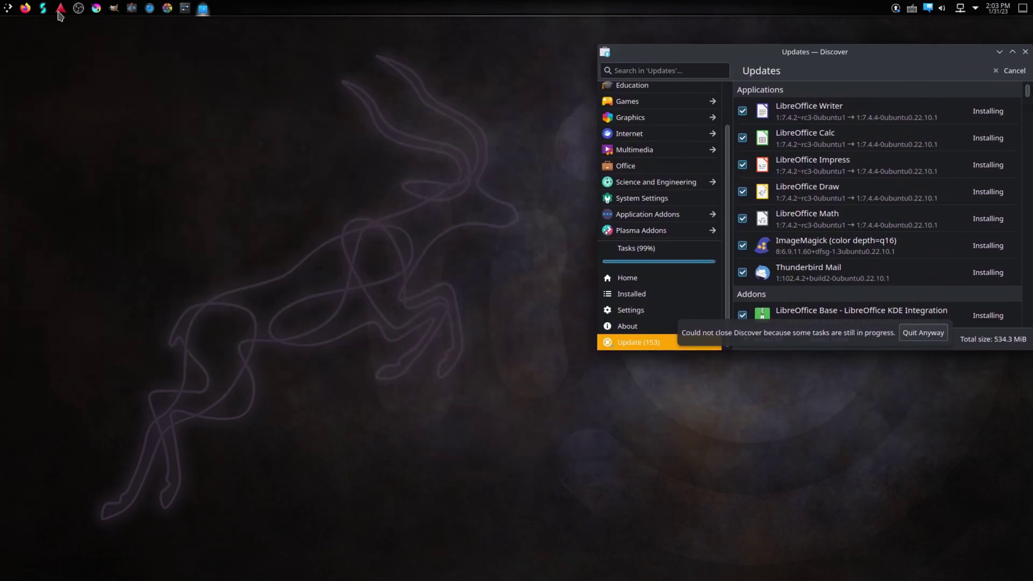
- Swap the launcher for the cascading Application Menu via Show Alternatives and test it
{"action": "left_click", "coordinate": [8, 8]}
{"action": "right_click", "coordinate": [7, 11]}
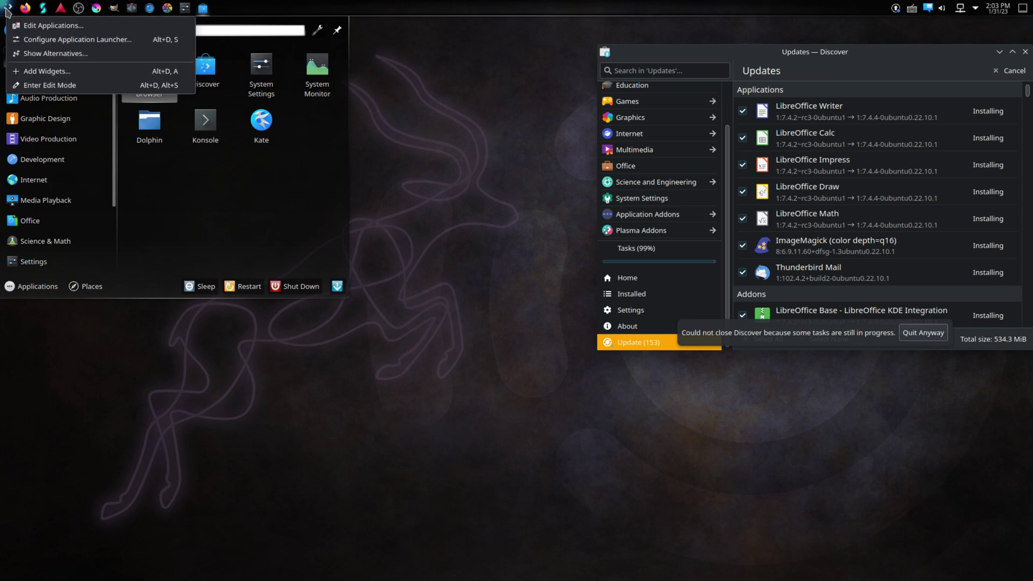
{"action": "left_click", "coordinate": [65, 54]}
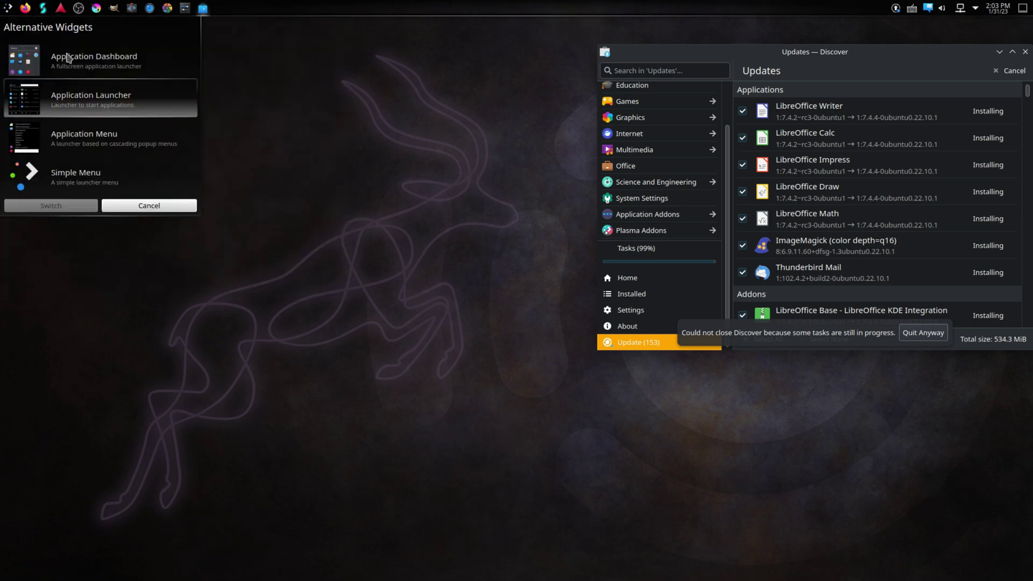
{"action": "left_click", "coordinate": [73, 139]}
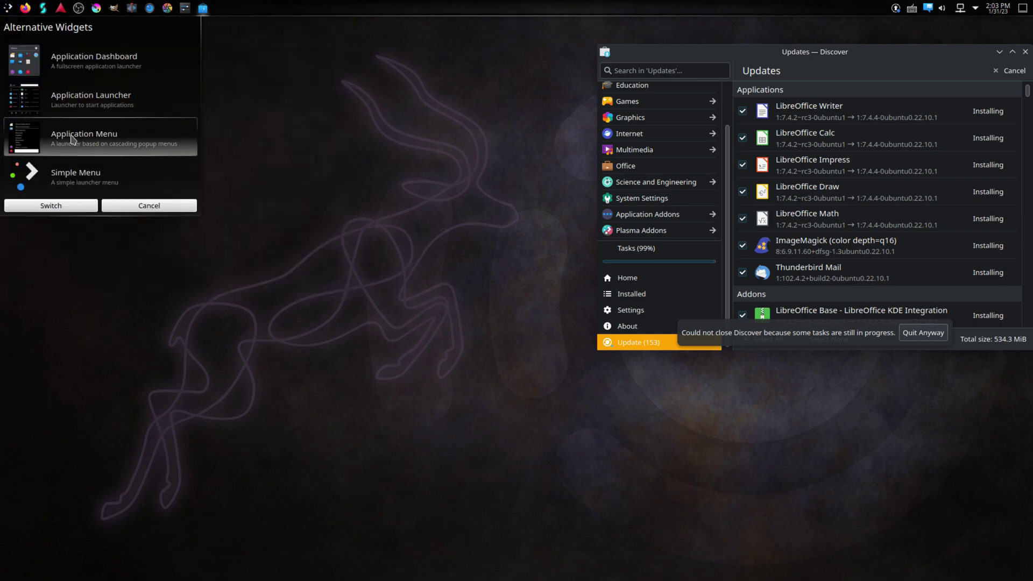
{"action": "left_click", "coordinate": [44, 207]}
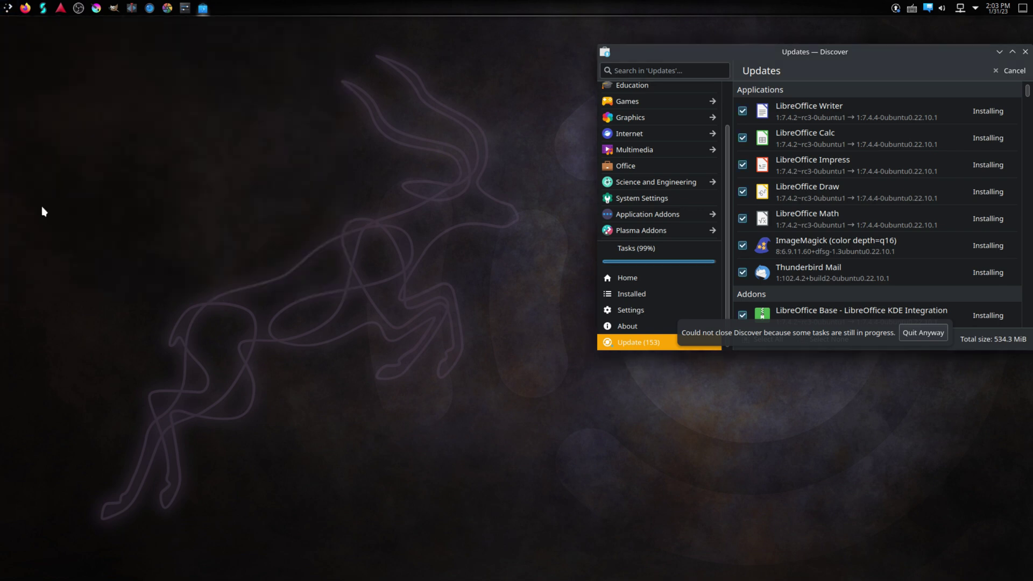
{"action": "left_click", "coordinate": [10, 10]}
- Put the top panel into edit mode
{"action": "right_click", "coordinate": [401, 7]}
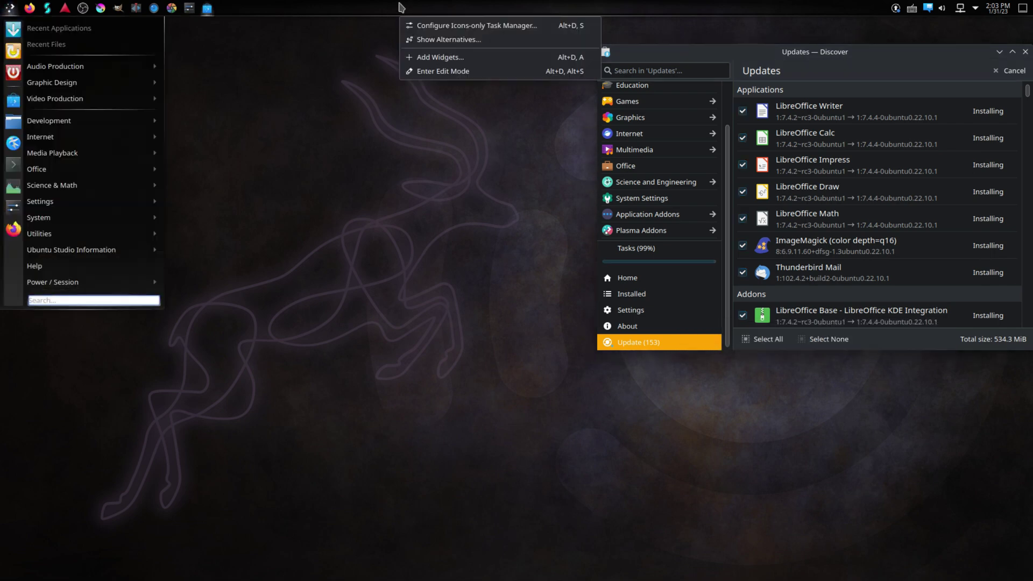
{"action": "left_click", "coordinate": [446, 71]}
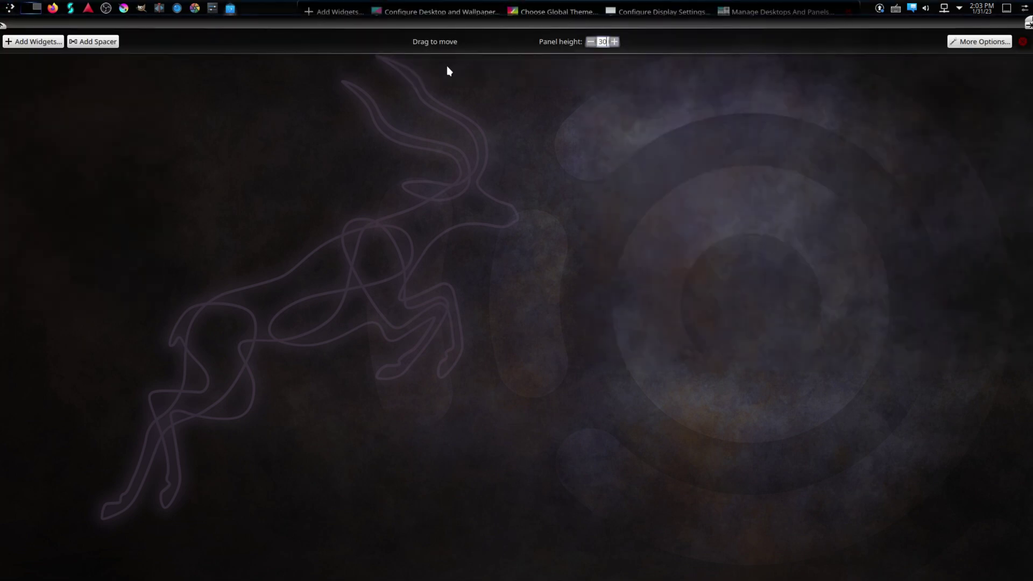
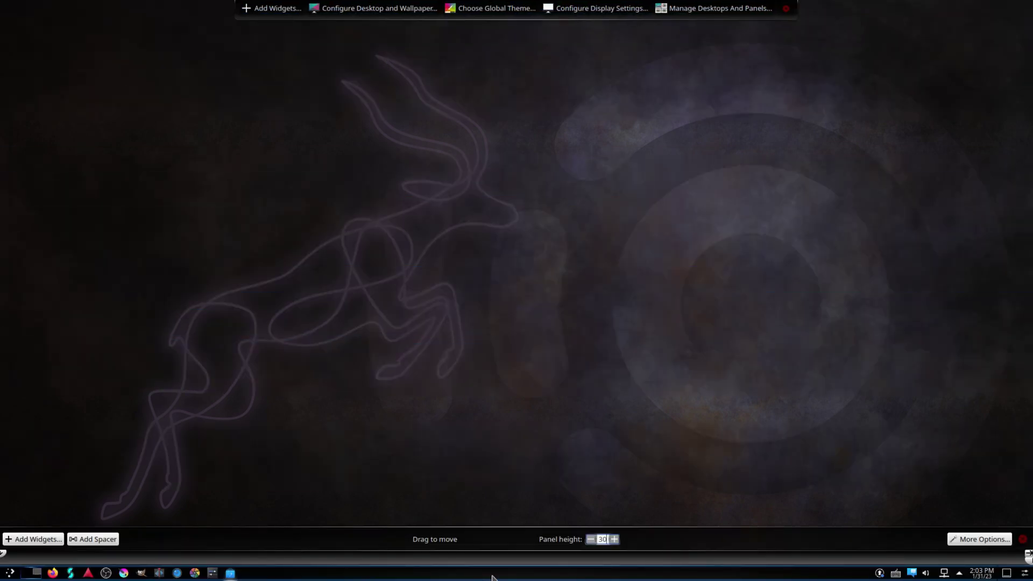
- Exit panel editing, bring back the Discover updates window, and list the Media Playback apps
{"action": "left_click", "coordinate": [1024, 540]}
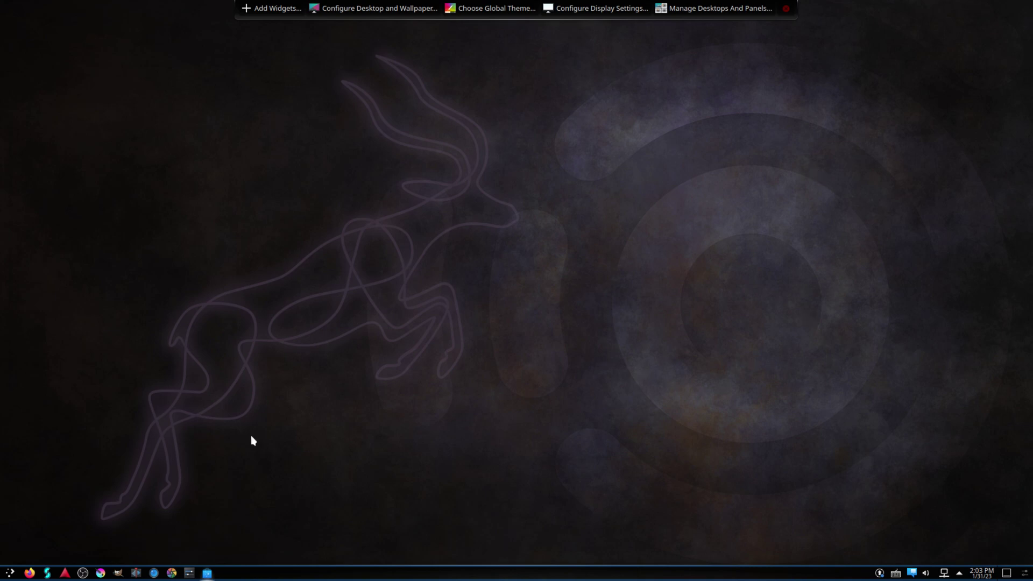
{"action": "left_click", "coordinate": [206, 573]}
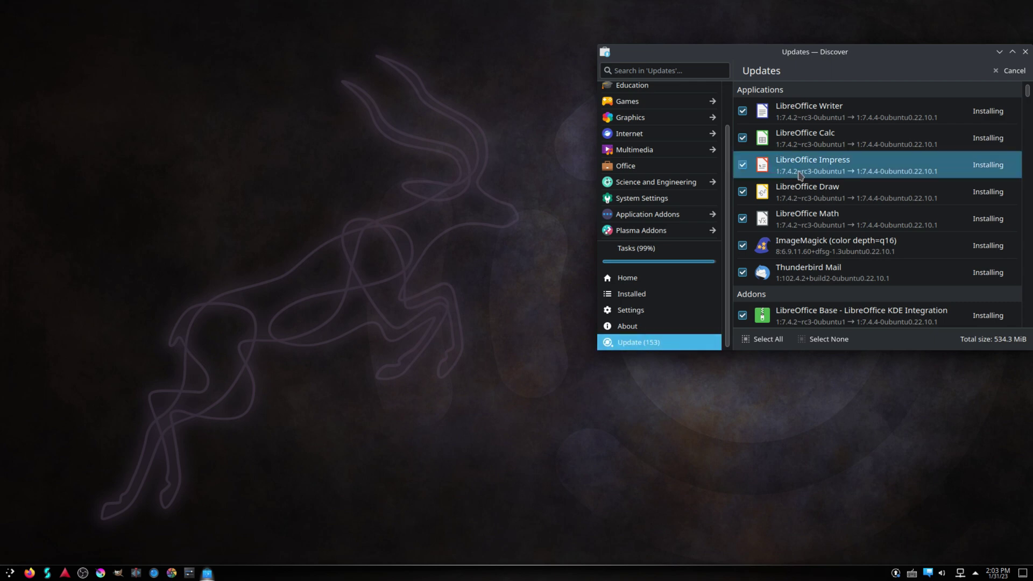
{"action": "left_click", "coordinate": [11, 572]}
{"action": "mouse_move", "coordinate": [54, 409]}
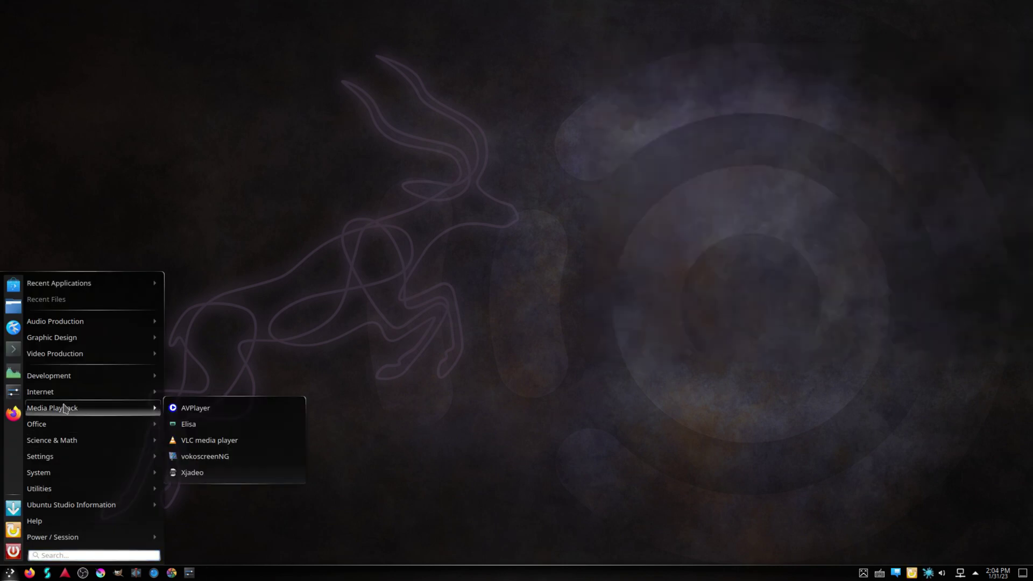
- Launch VLC, accept the privacy notice, view About (3.0.17.4 Vetinari), then close VLC
{"action": "left_click", "coordinate": [241, 442]}
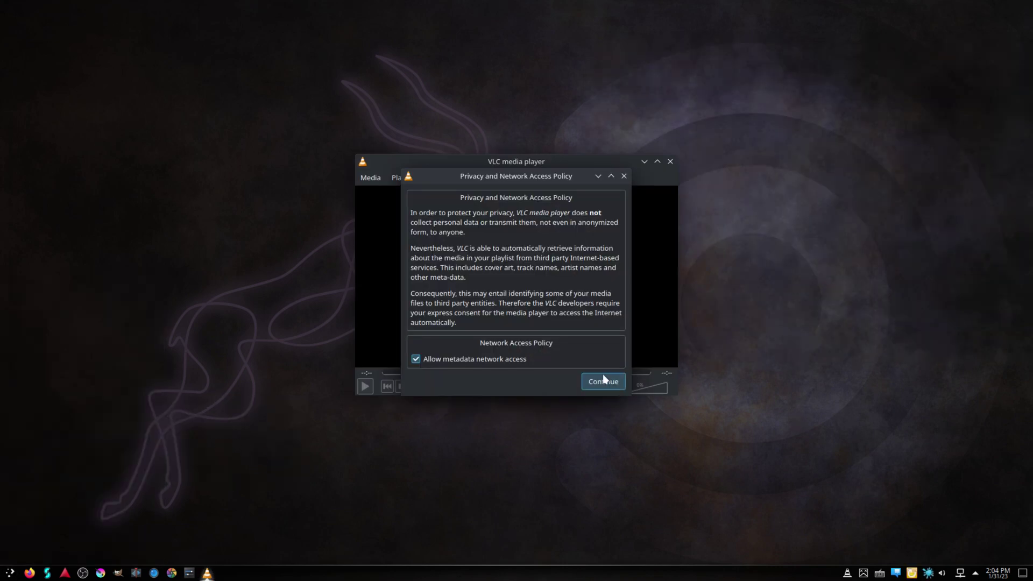
{"action": "left_click", "coordinate": [601, 387]}
{"action": "left_click", "coordinate": [370, 177]}
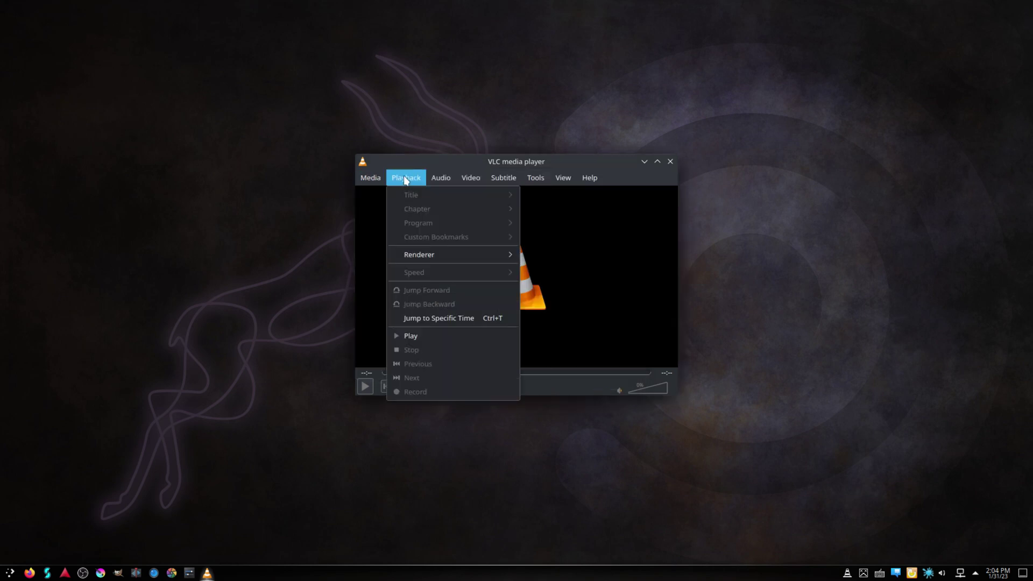
{"action": "mouse_move", "coordinate": [476, 181]}
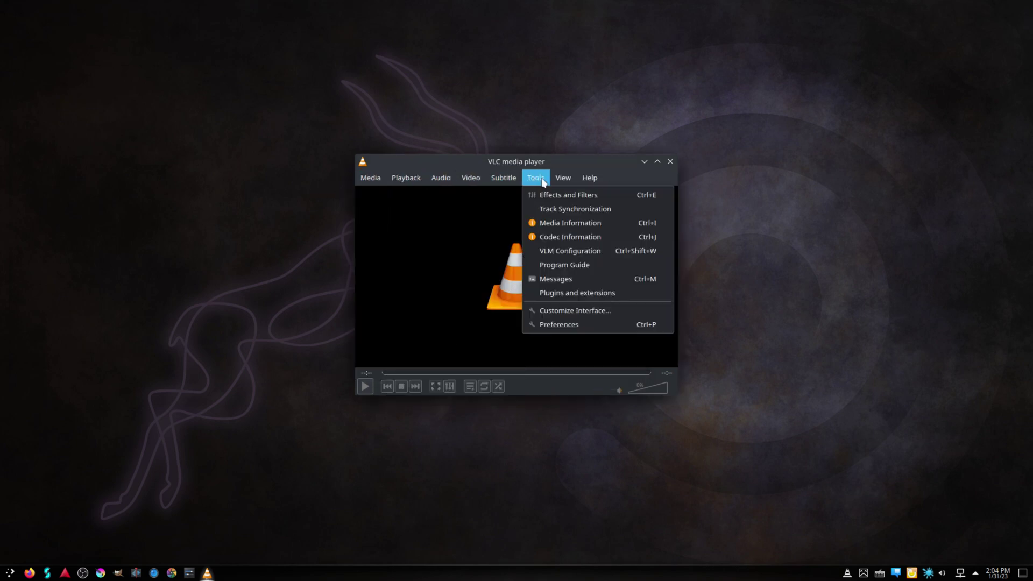
{"action": "mouse_move", "coordinate": [599, 183]}
{"action": "left_click", "coordinate": [605, 213]}
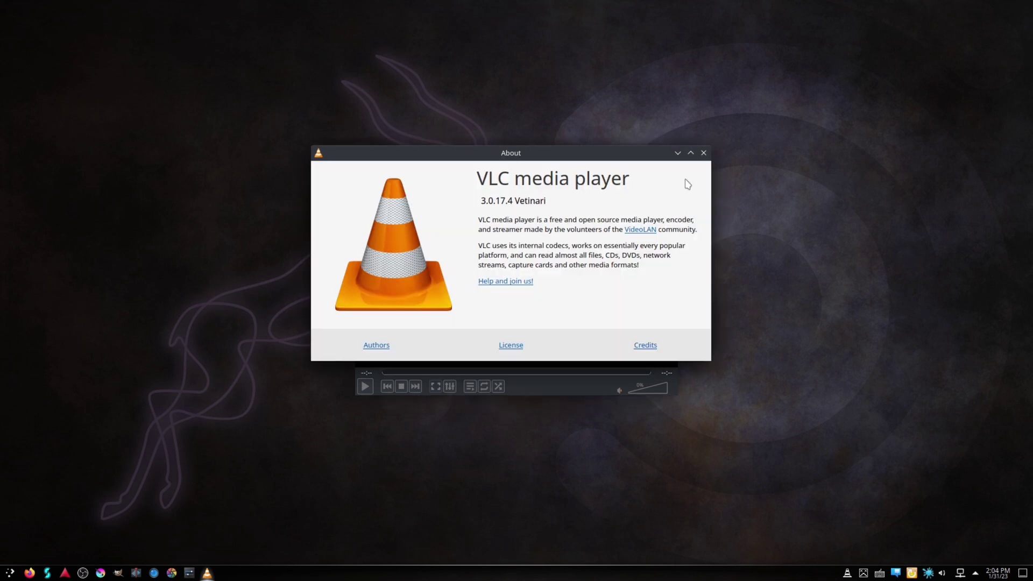
{"action": "left_click", "coordinate": [703, 153]}
{"action": "left_click", "coordinate": [669, 160]}
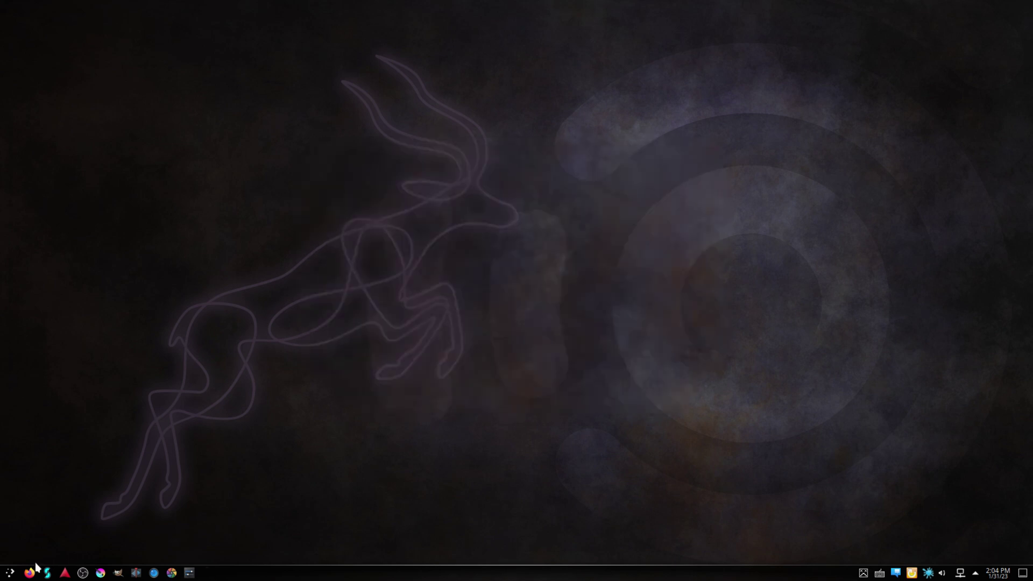
- Launch Xjadeo from the Media Playback apps
{"action": "left_click", "coordinate": [6, 573]}
{"action": "mouse_move", "coordinate": [69, 408]}
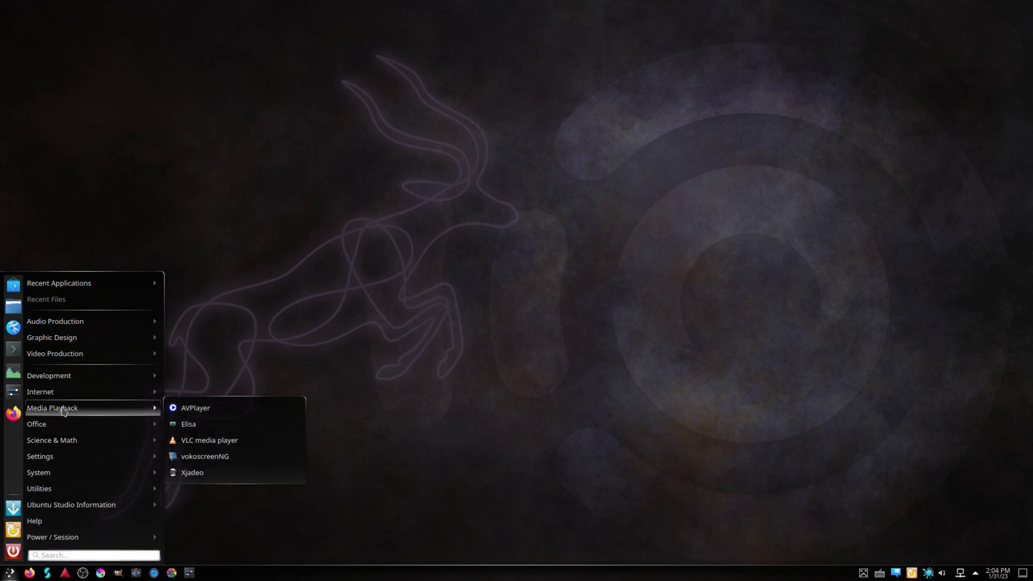
{"action": "left_click", "coordinate": [191, 472]}
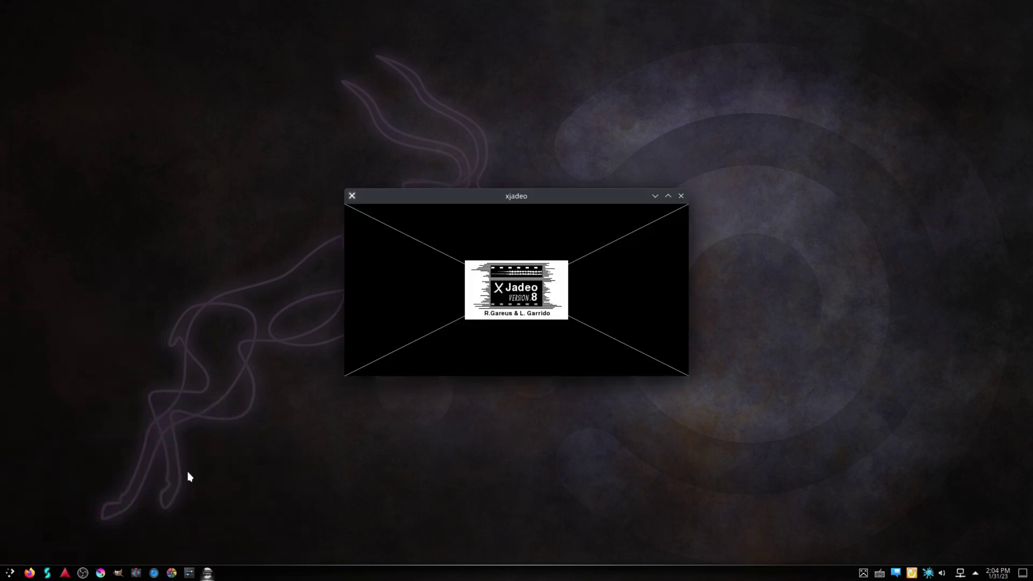
- Toggle the Xjadeo window full-screen and back, close it, and reopen the application menu
{"action": "double_click", "coordinate": [576, 197]}
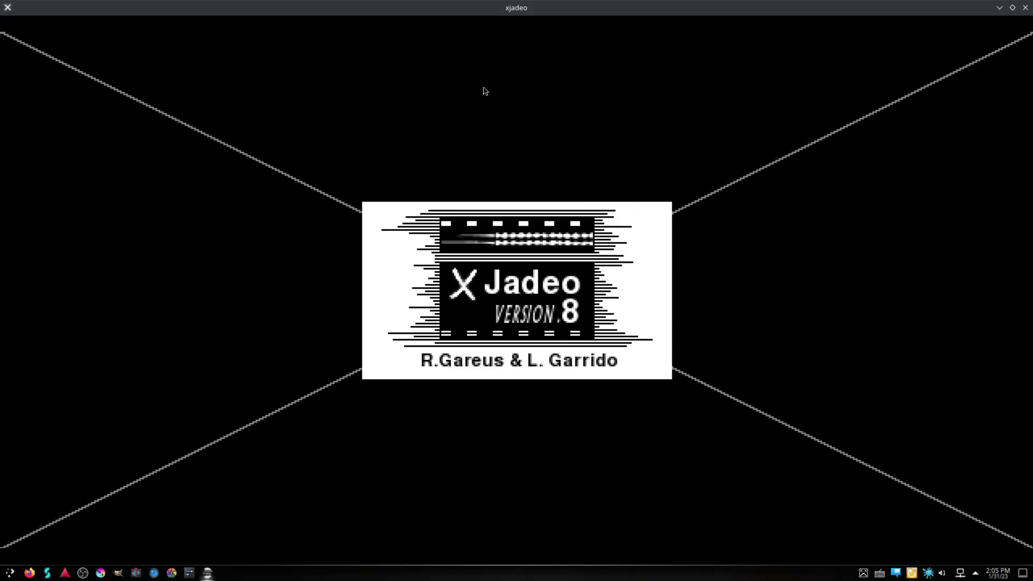
{"action": "double_click", "coordinate": [389, 7]}
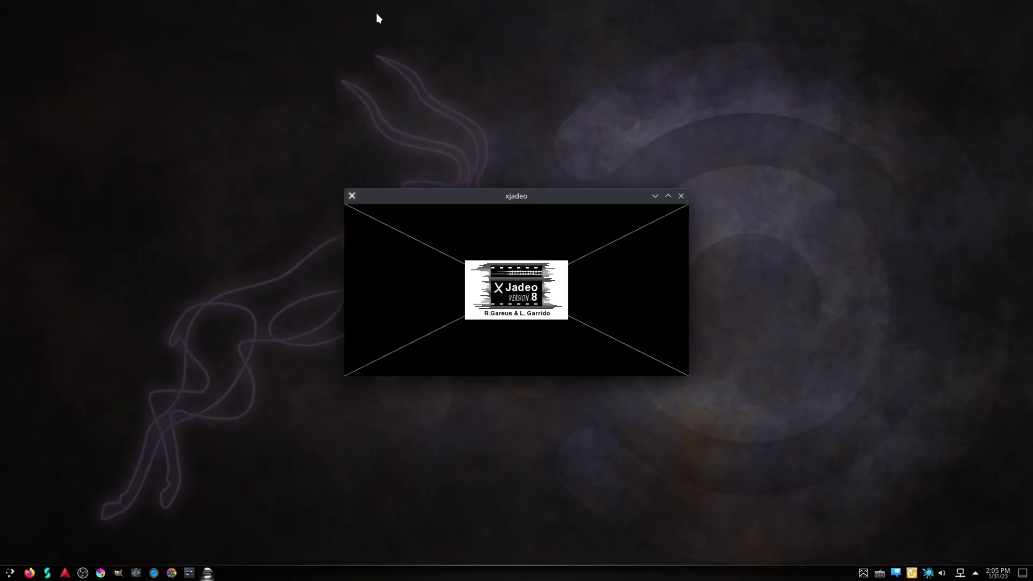
{"action": "left_click", "coordinate": [353, 197]}
{"action": "left_click", "coordinate": [352, 197]}
{"action": "left_click", "coordinate": [680, 196]}
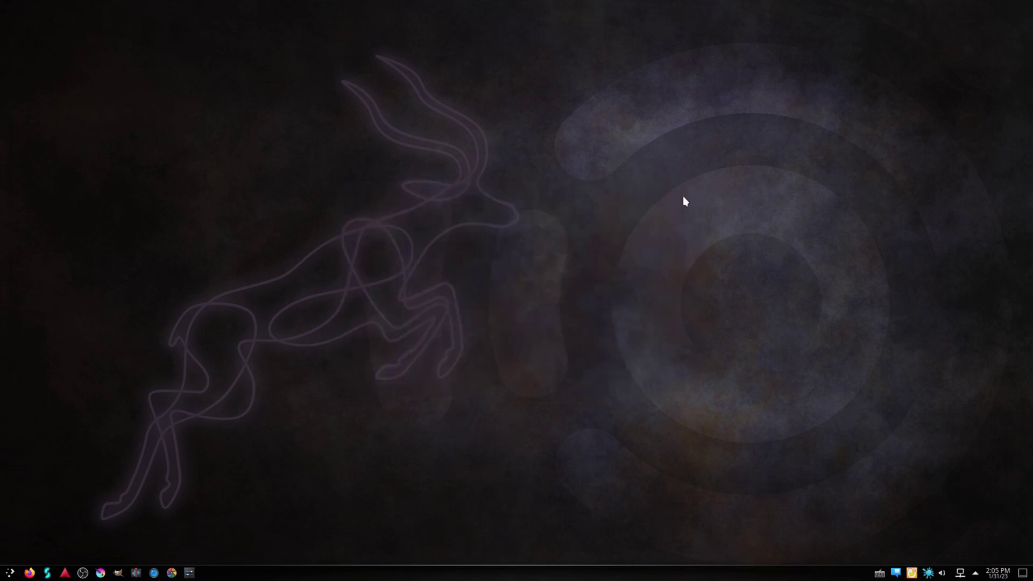
{"action": "left_click", "coordinate": [10, 572]}
- Launch the Elisa music player and maximize its window
{"action": "mouse_move", "coordinate": [83, 412]}
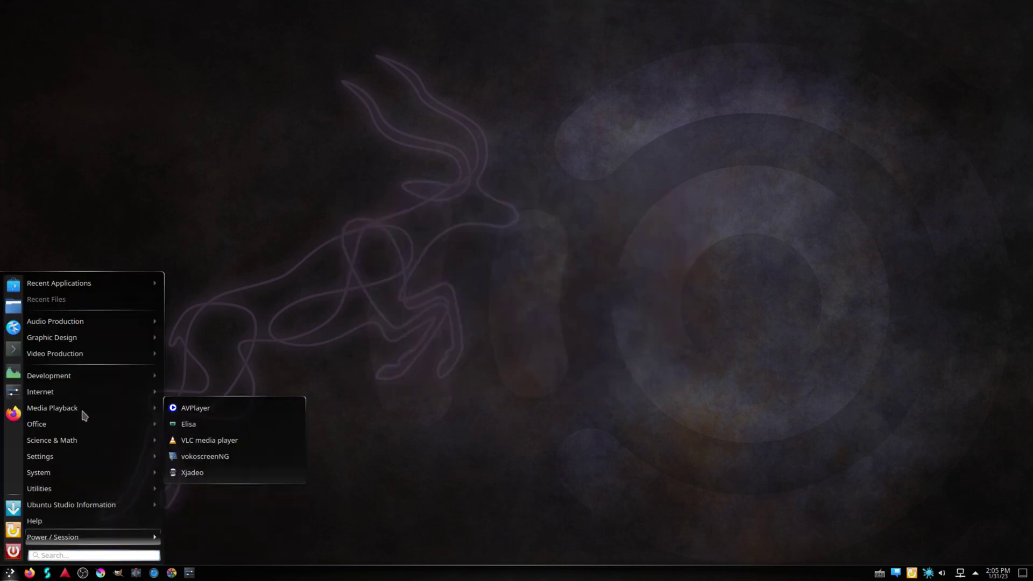
{"action": "left_click", "coordinate": [215, 425]}
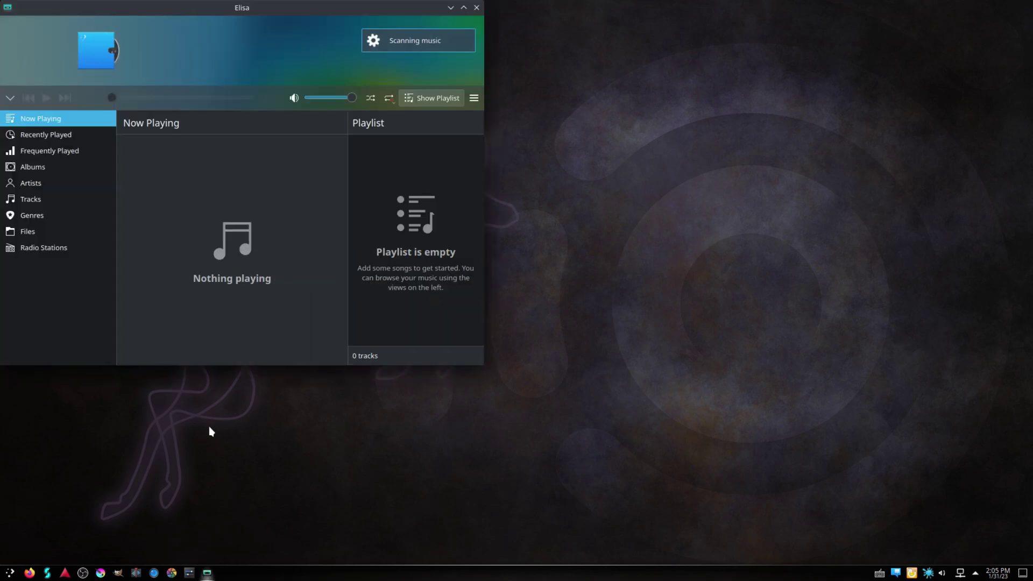
{"action": "double_click", "coordinate": [351, 11]}
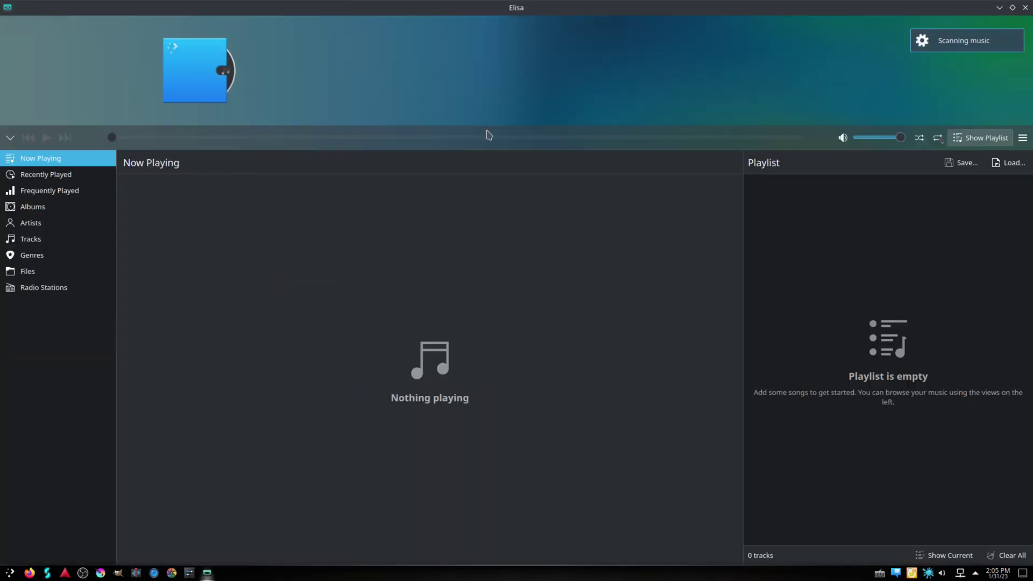
- View About Elisa (version 22.08.2), close Elisa, and reopen the application menu
{"action": "left_click", "coordinate": [1022, 138]}
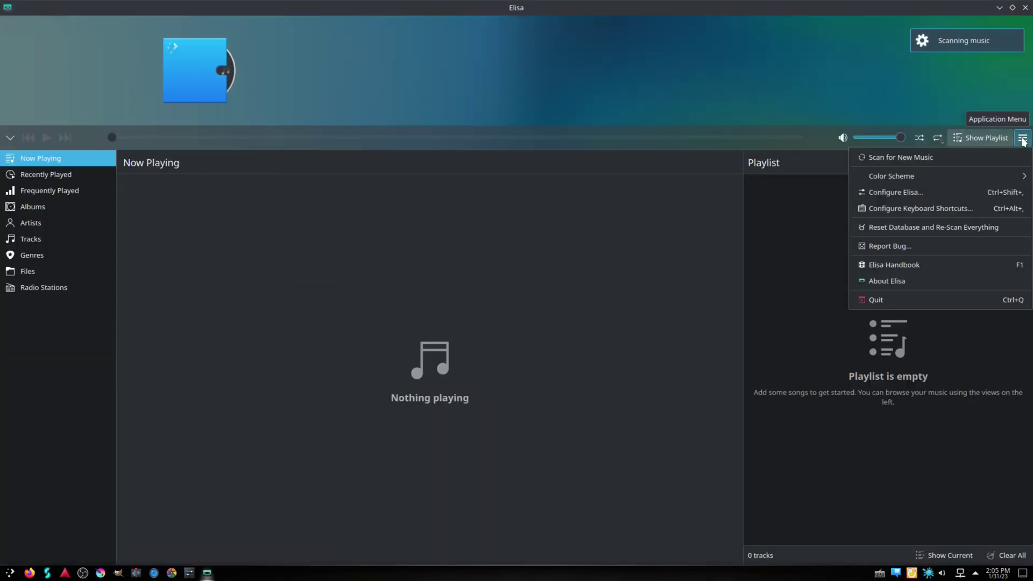
{"action": "left_click", "coordinate": [894, 284]}
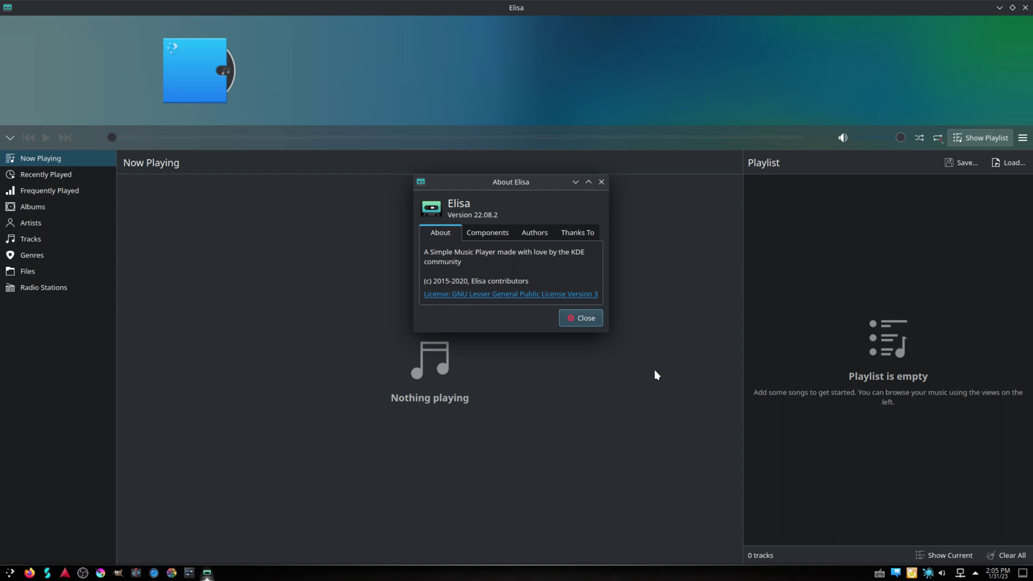
{"action": "left_click", "coordinate": [580, 316]}
{"action": "left_click", "coordinate": [1025, 7]}
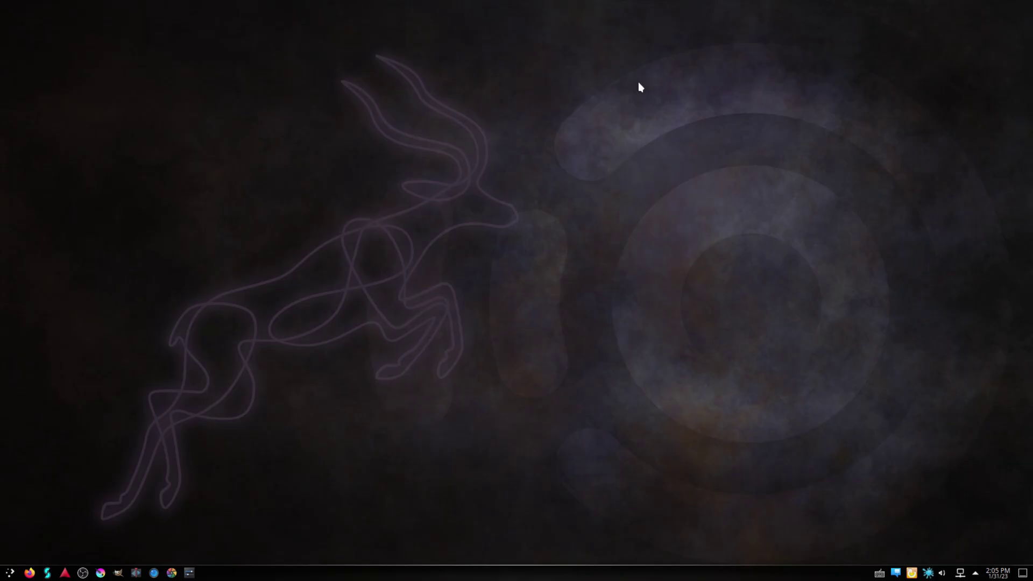
{"action": "left_click", "coordinate": [10, 572]}
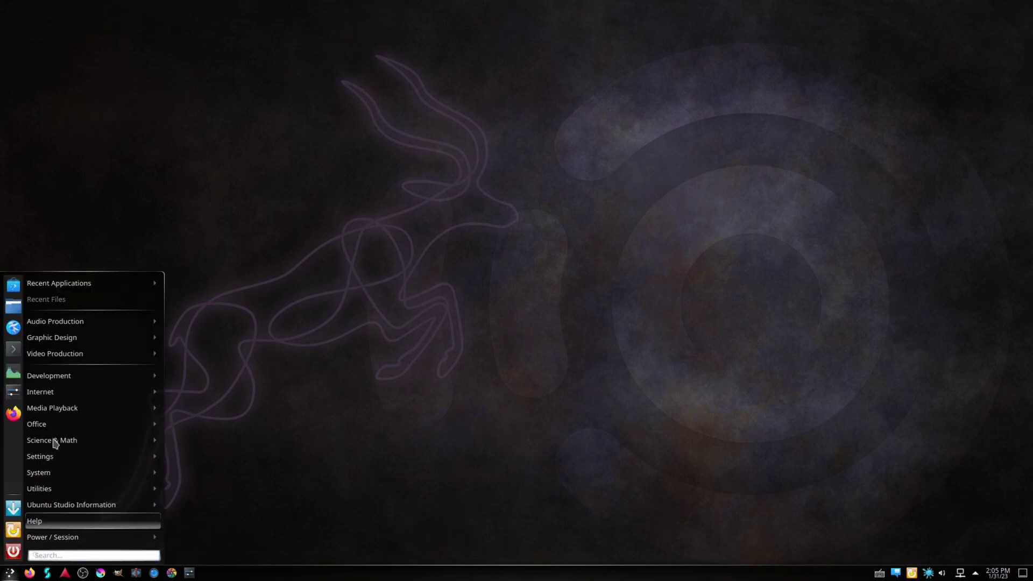
- Launch LibreOffice Calc and dismiss the Tip of the Day and release-notes infobar
{"action": "mouse_move", "coordinate": [36, 429]}
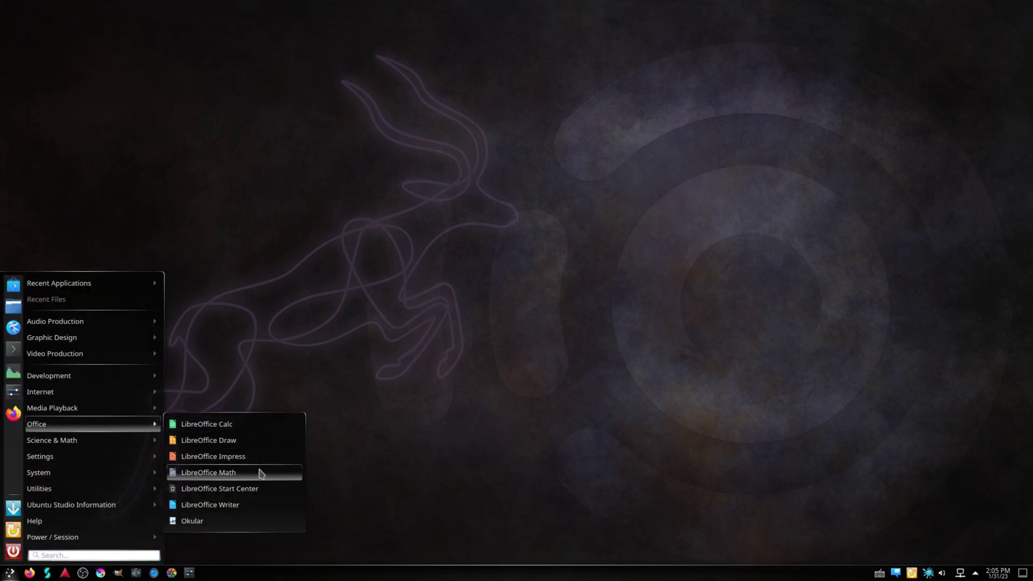
{"action": "left_click", "coordinate": [218, 425]}
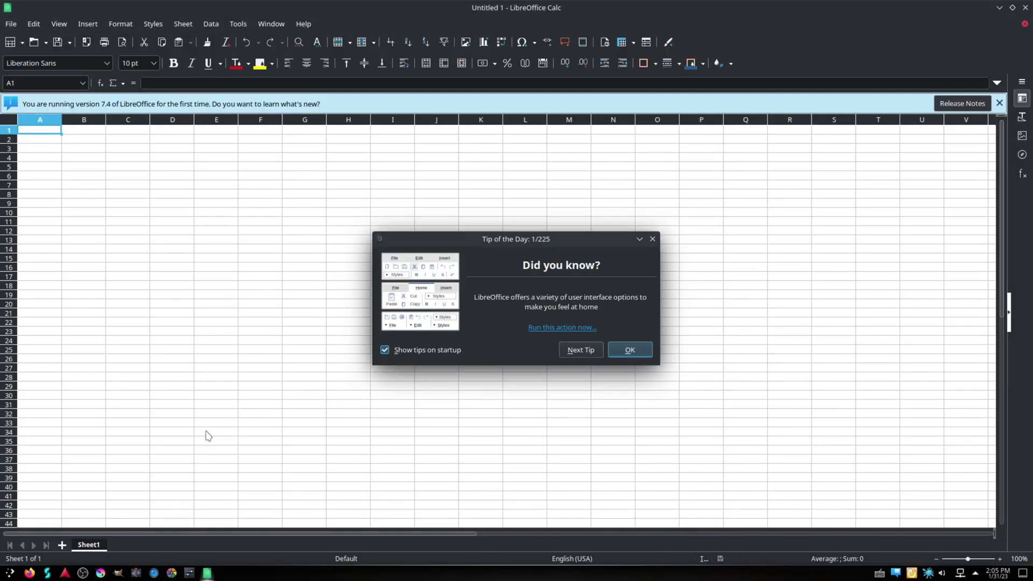
{"action": "left_click", "coordinate": [632, 351]}
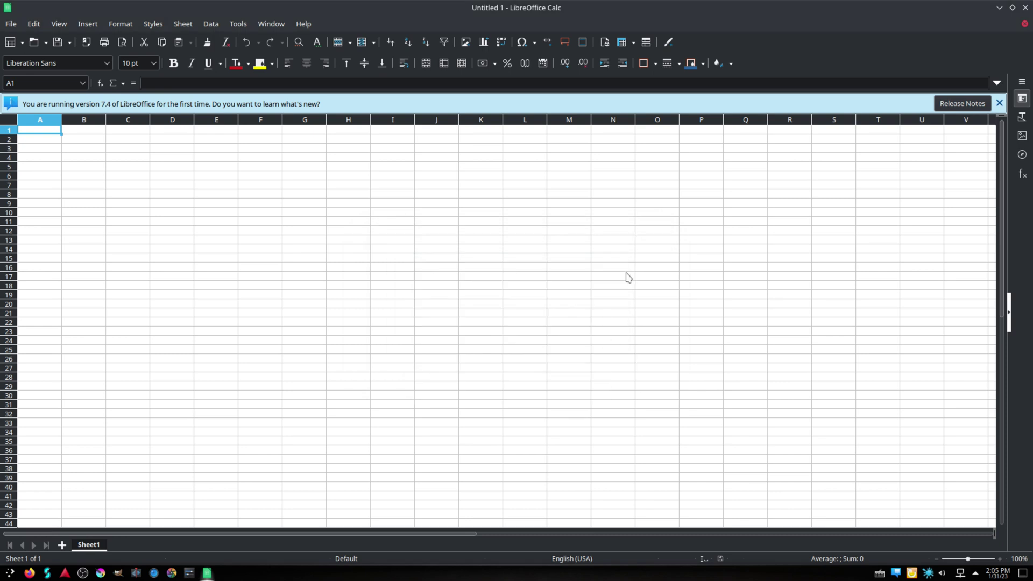
{"action": "left_click", "coordinate": [998, 103]}
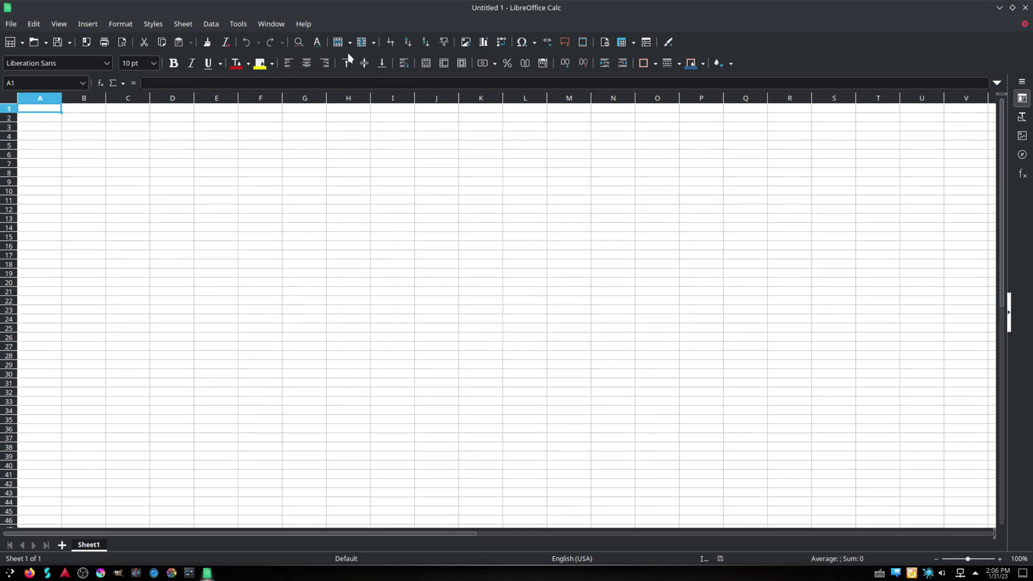
- View Help > About LibreOffice (version 7.4.4.2), then close Calc
{"action": "left_click", "coordinate": [304, 23]}
{"action": "left_click", "coordinate": [329, 211]}
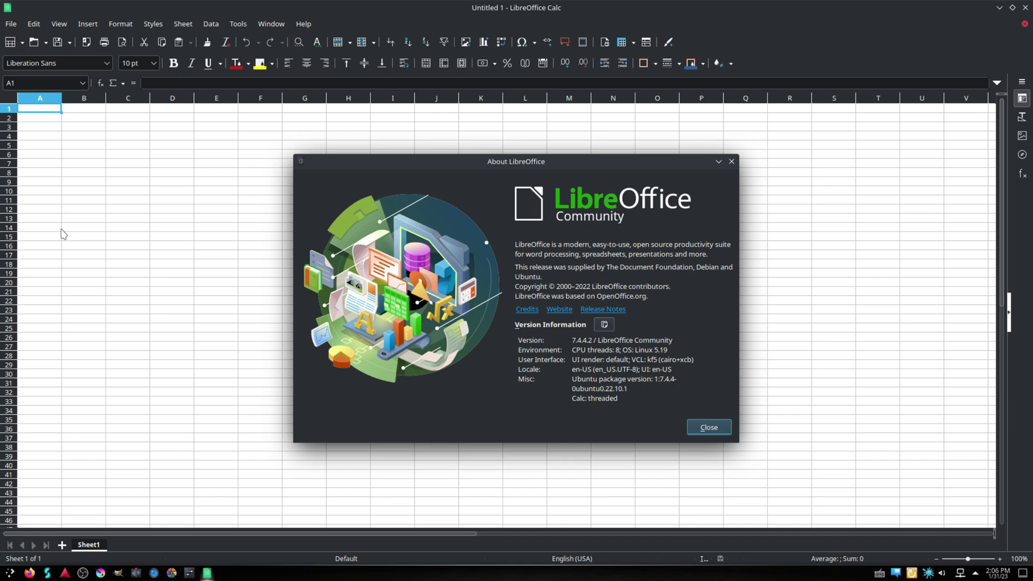
{"action": "left_click", "coordinate": [720, 426]}
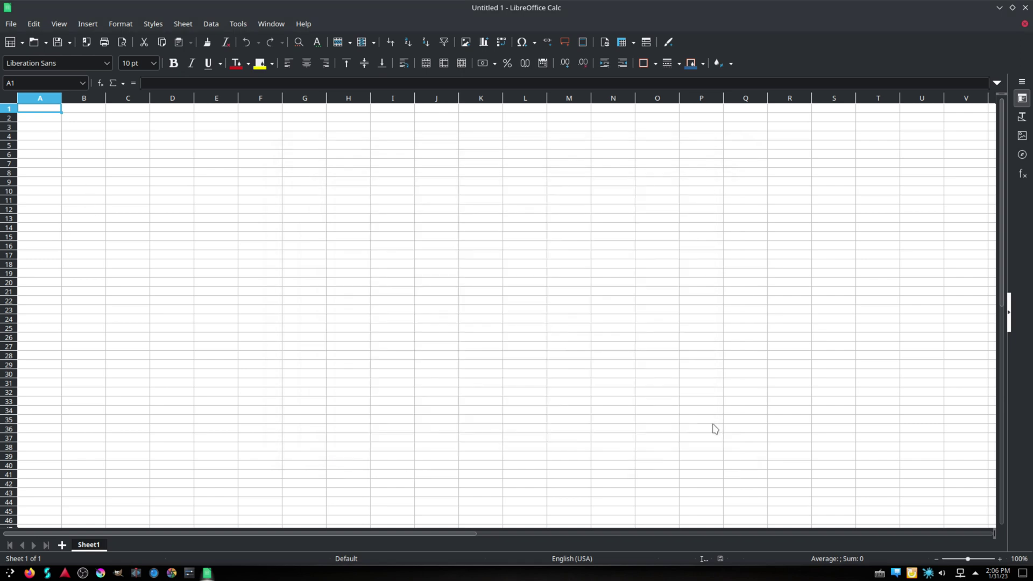
{"action": "left_click", "coordinate": [1026, 7]}
- Launch Discover from the System menu and look at its About page
{"action": "left_click", "coordinate": [9, 573]}
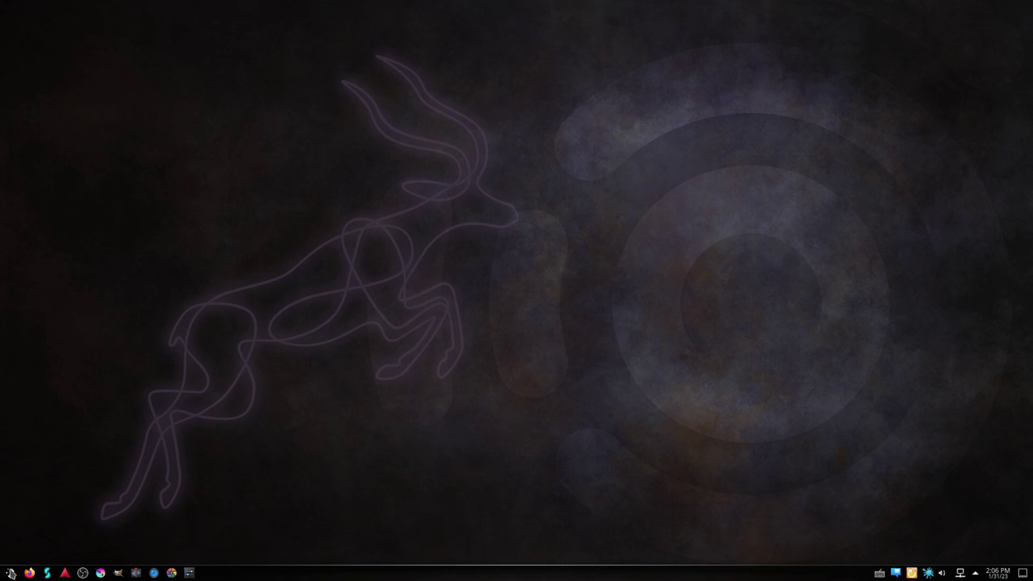
{"action": "mouse_move", "coordinate": [54, 461]}
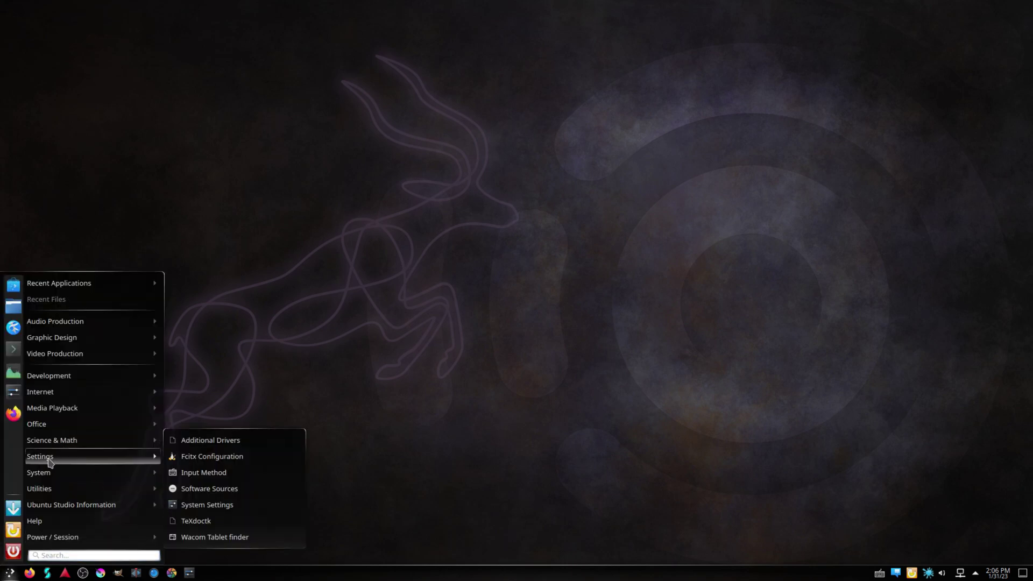
{"action": "mouse_move", "coordinate": [51, 479]}
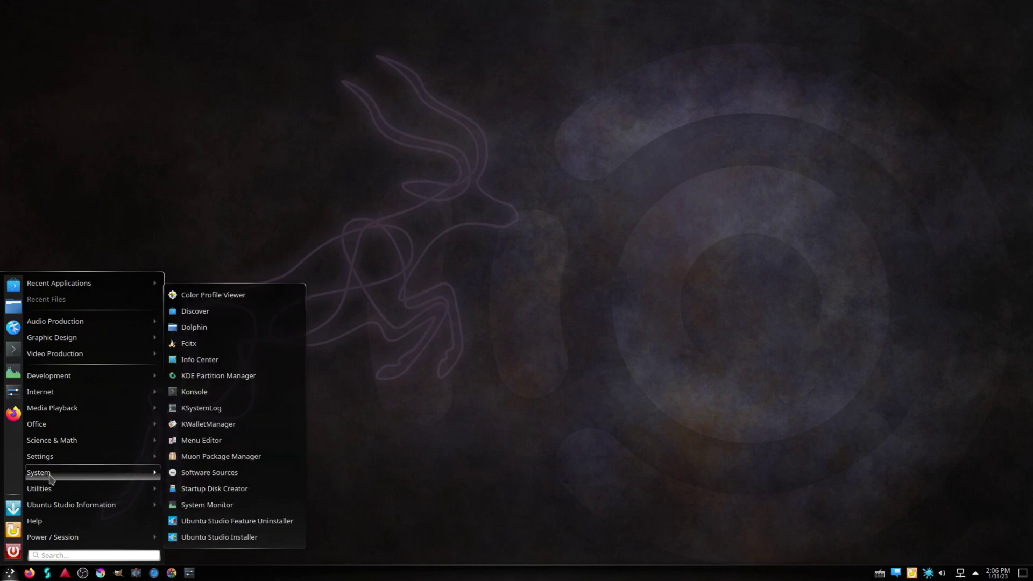
{"action": "left_click", "coordinate": [210, 313]}
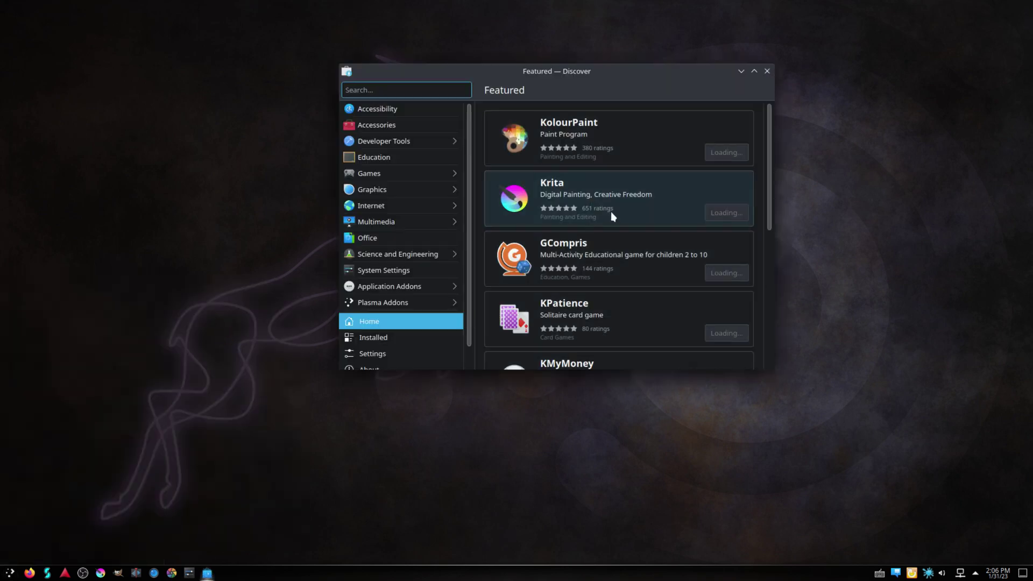
{"action": "scroll", "coordinate": [415, 225], "scroll_direction": "down", "scroll_amount": 1}
{"action": "left_click", "coordinate": [398, 345]}
{"action": "scroll", "coordinate": [630, 236], "scroll_direction": "down", "scroll_amount": 1}
{"action": "scroll", "coordinate": [638, 220], "scroll_direction": "up", "scroll_amount": 1}
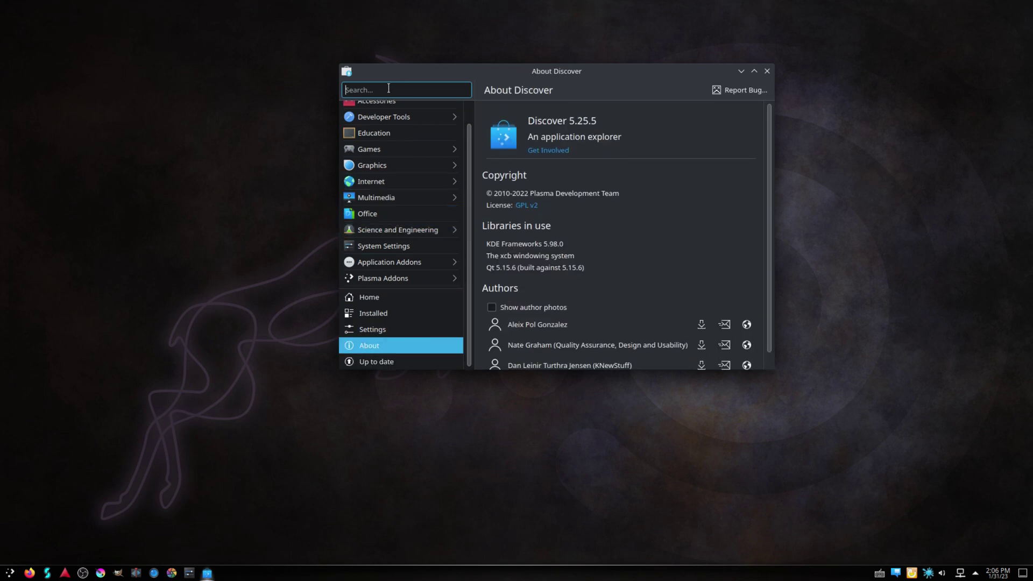
- Search for htop and install it, authorising with the password, then close Discover
{"action": "type", "text": "htop"}
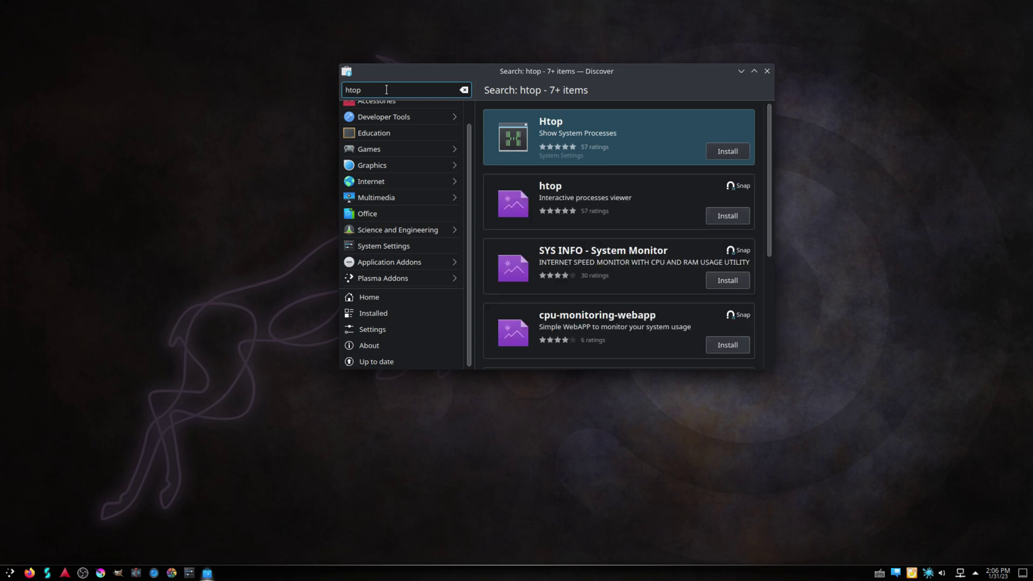
{"action": "left_click", "coordinate": [727, 151]}
{"action": "key", "text": "Return"}
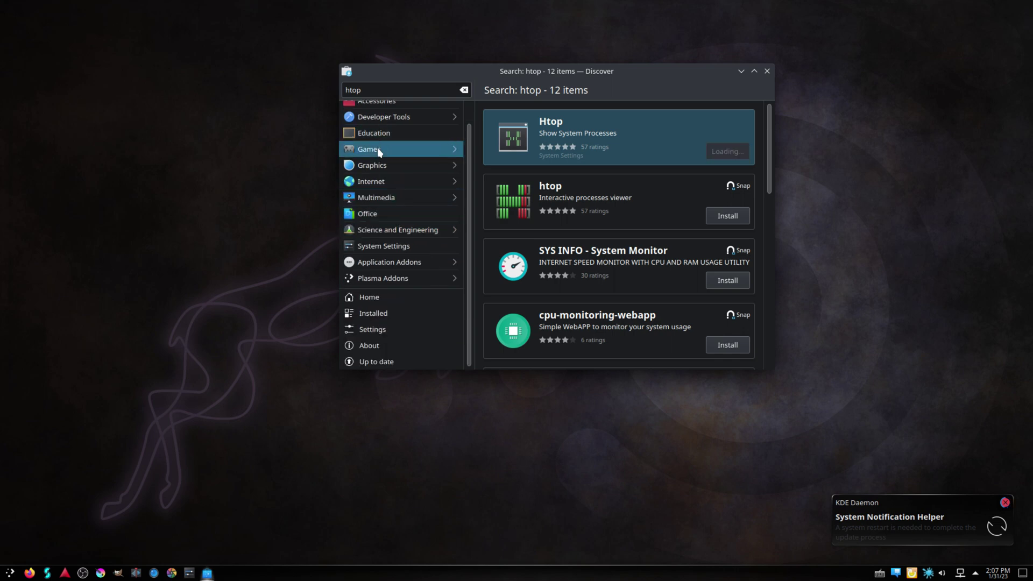
{"action": "left_click", "coordinate": [766, 72]}
{"action": "left_click", "coordinate": [14, 573]}
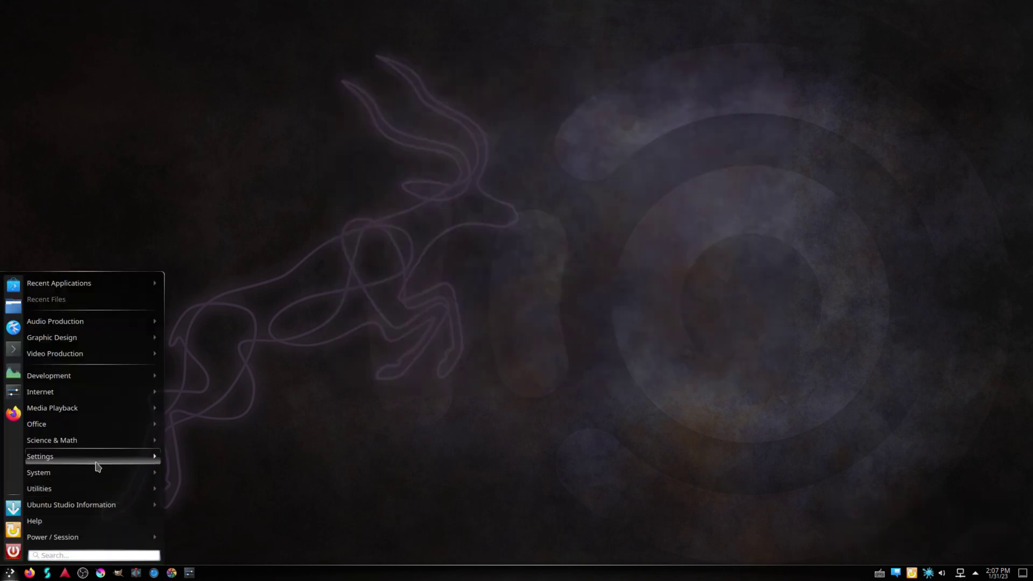
- Launch Muon Package Manager and view its Help > About information
{"action": "mouse_move", "coordinate": [89, 472]}
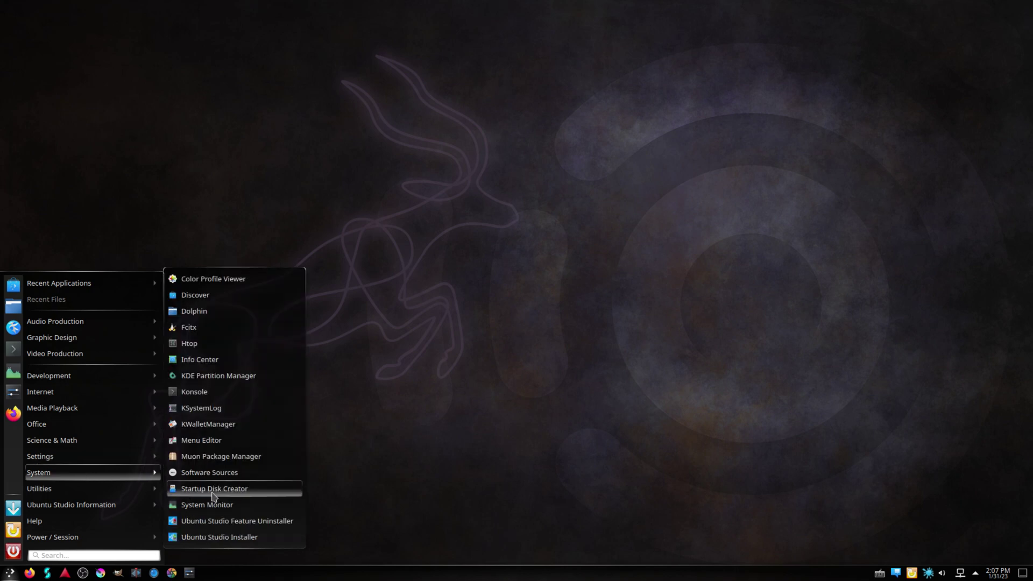
{"action": "left_click", "coordinate": [222, 456]}
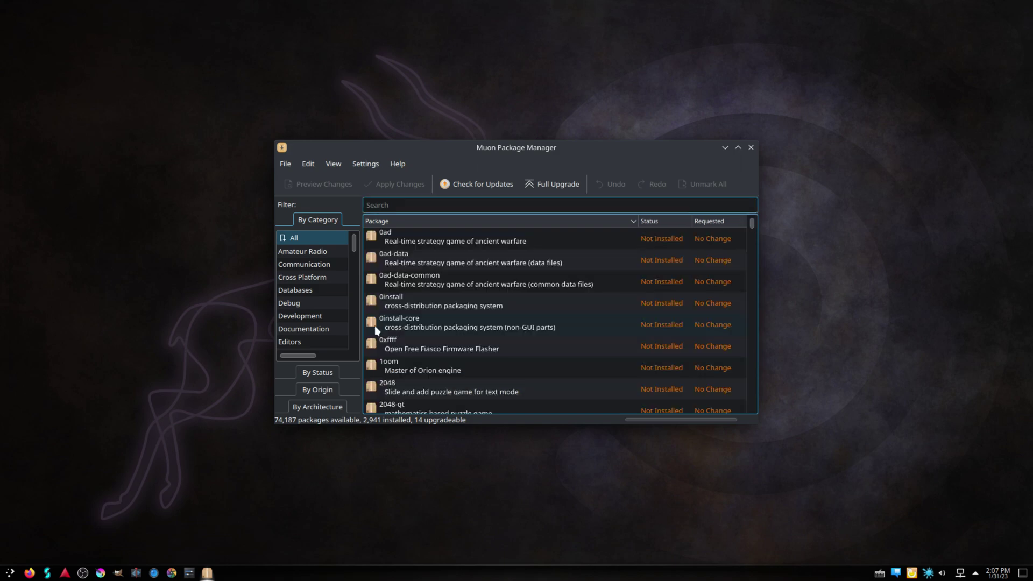
{"action": "left_click", "coordinate": [285, 165]}
{"action": "mouse_move", "coordinate": [316, 170]}
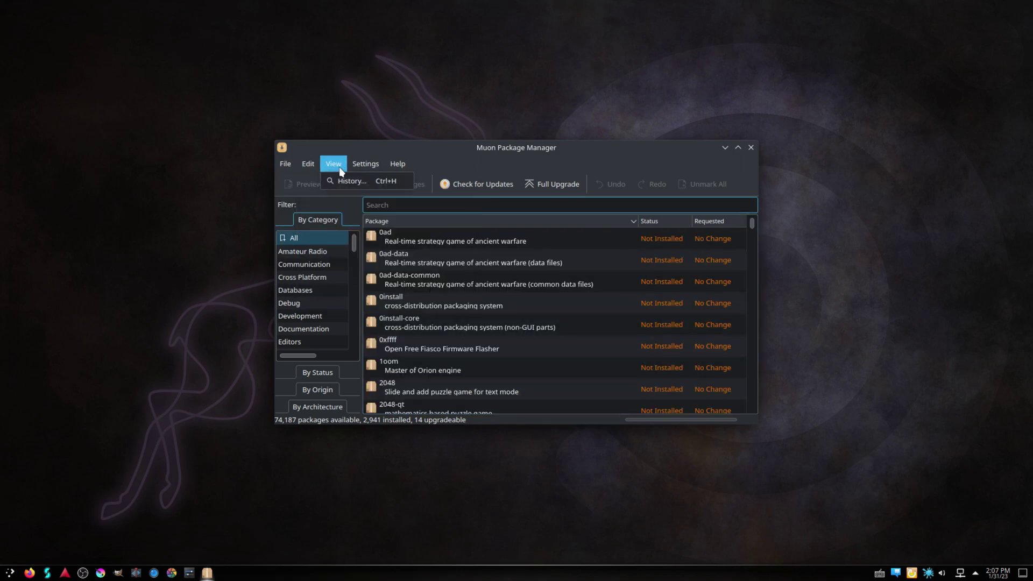
{"action": "mouse_move", "coordinate": [397, 164]}
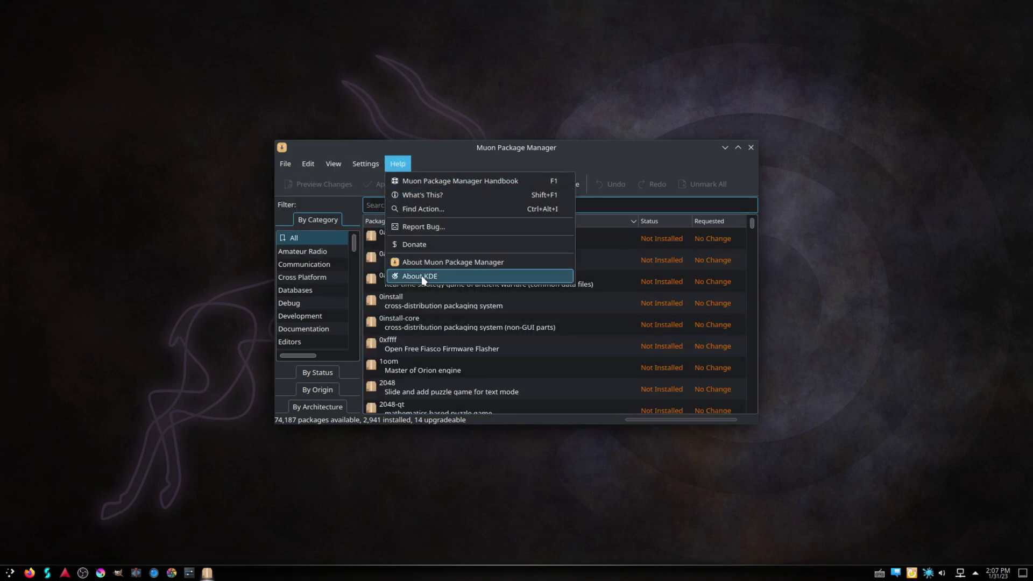
{"action": "left_click", "coordinate": [437, 263]}
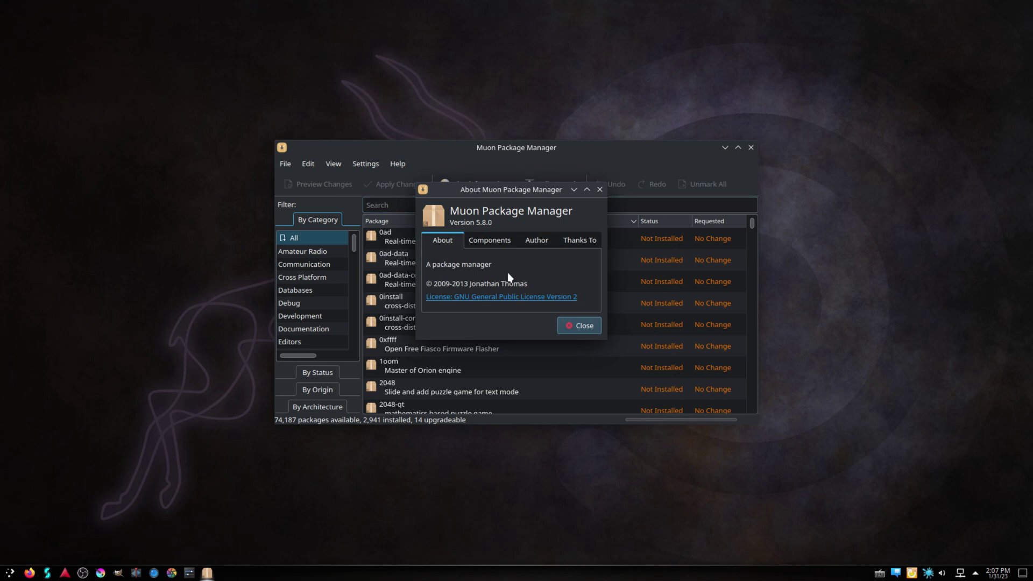
{"action": "left_click", "coordinate": [582, 323]}
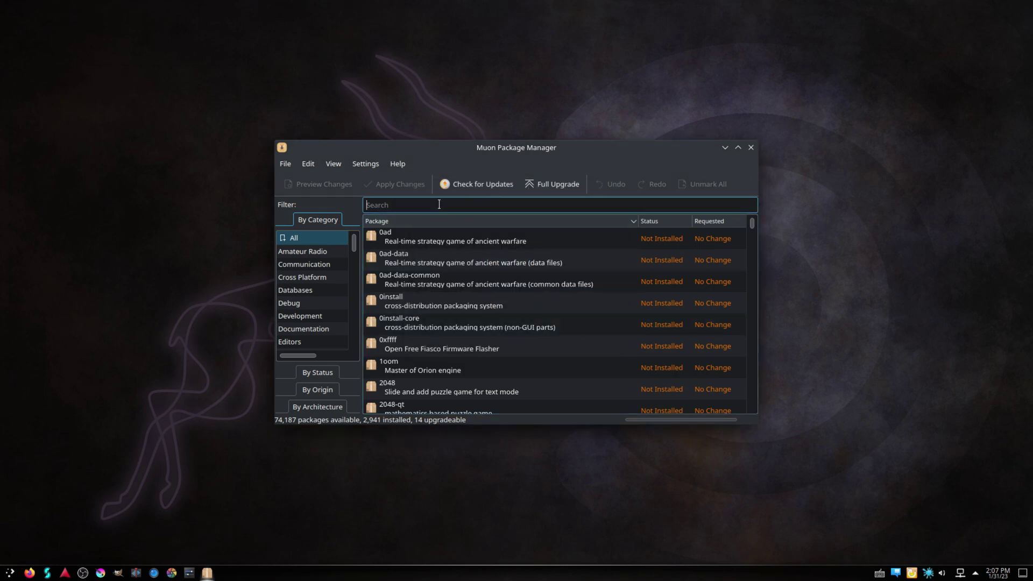
- Install neofetch with its dependencies, authenticating with the password, then close Muon
{"action": "type", "text": "neofetch"}
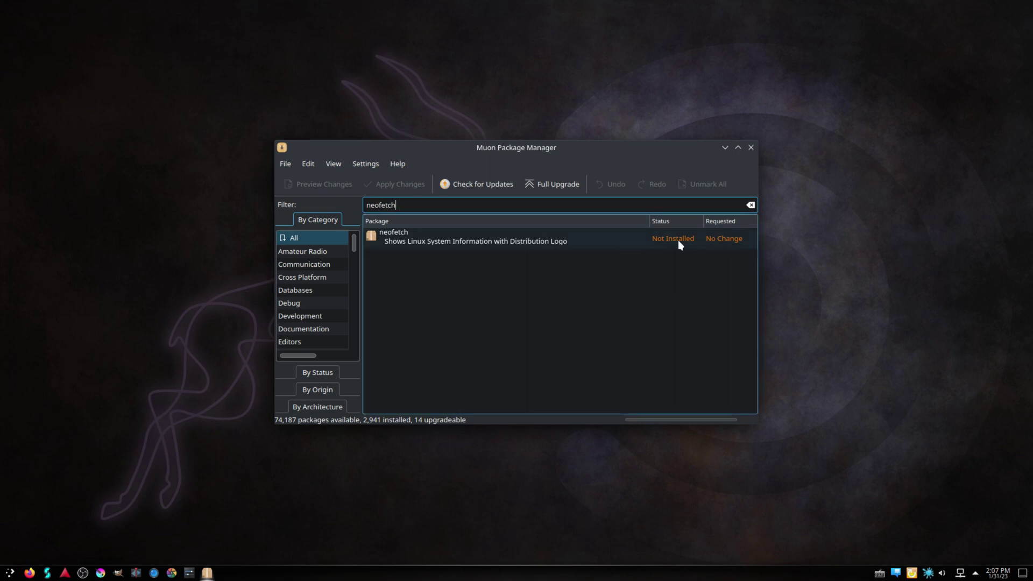
{"action": "left_click", "coordinate": [680, 238]}
{"action": "left_click", "coordinate": [727, 311]}
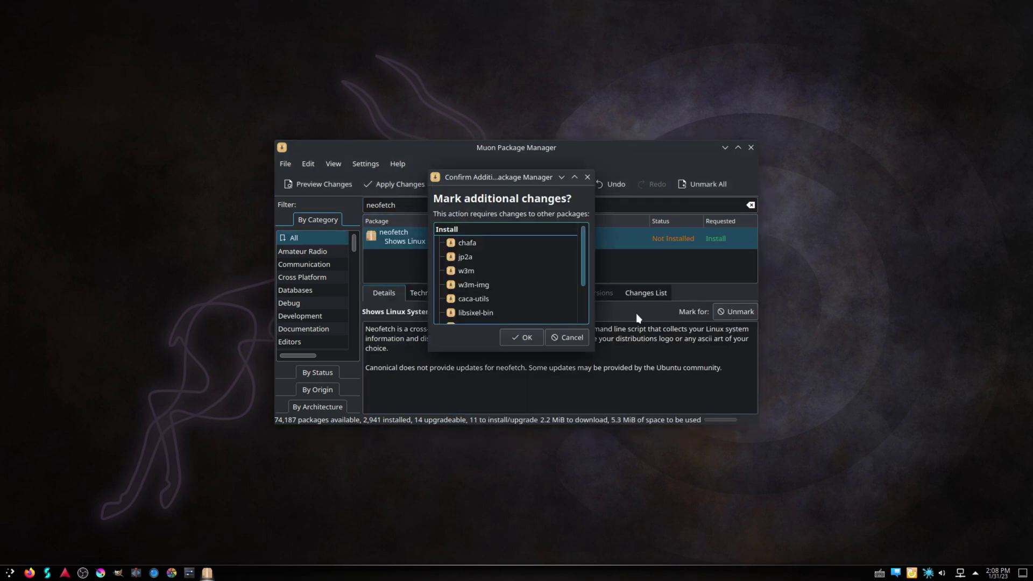
{"action": "left_click", "coordinate": [526, 337]}
{"action": "left_click", "coordinate": [391, 186]}
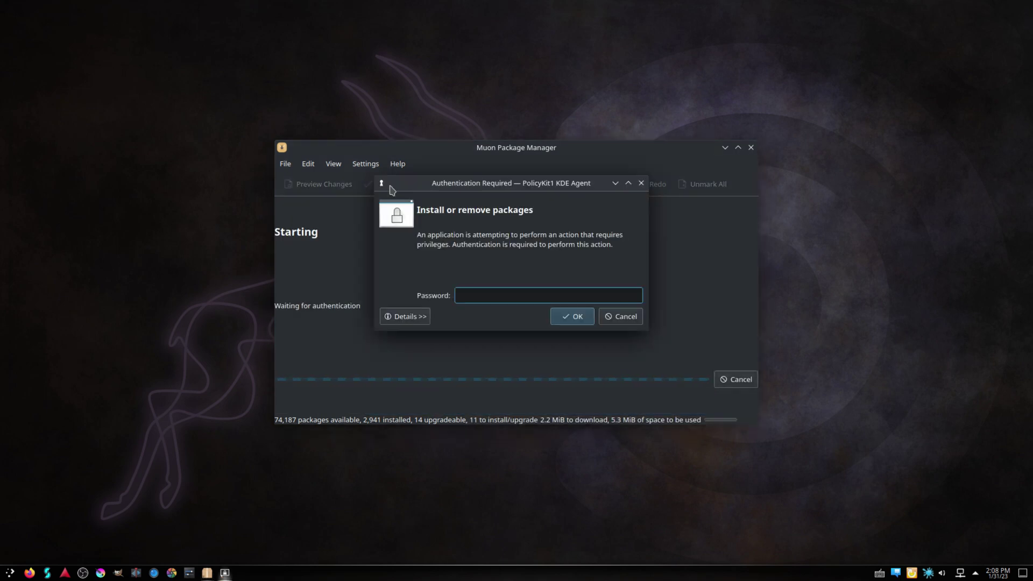
{"action": "type", "text": "••"}
{"action": "key", "text": "Return"}
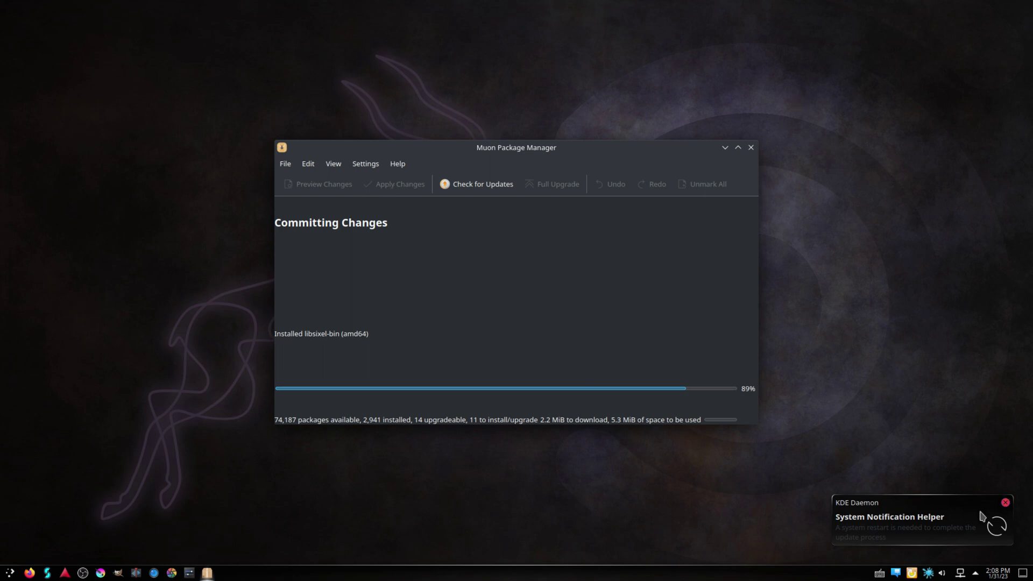
{"action": "left_click", "coordinate": [1005, 502]}
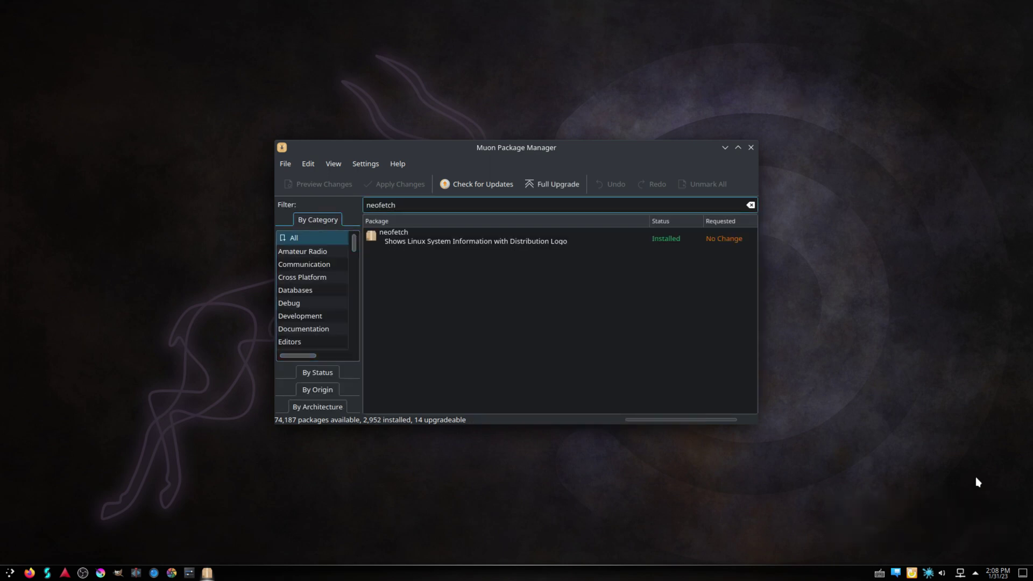
{"action": "left_click", "coordinate": [751, 148]}
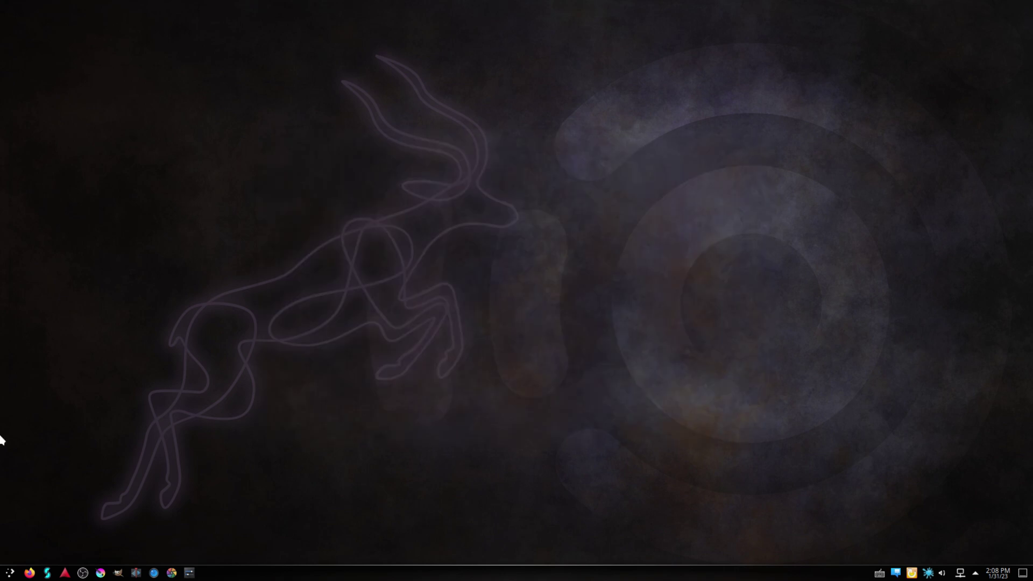
{"action": "left_click", "coordinate": [11, 573]}
- Launch Konsole maximized and view its Help > About Konsole information
{"action": "mouse_move", "coordinate": [86, 473]}
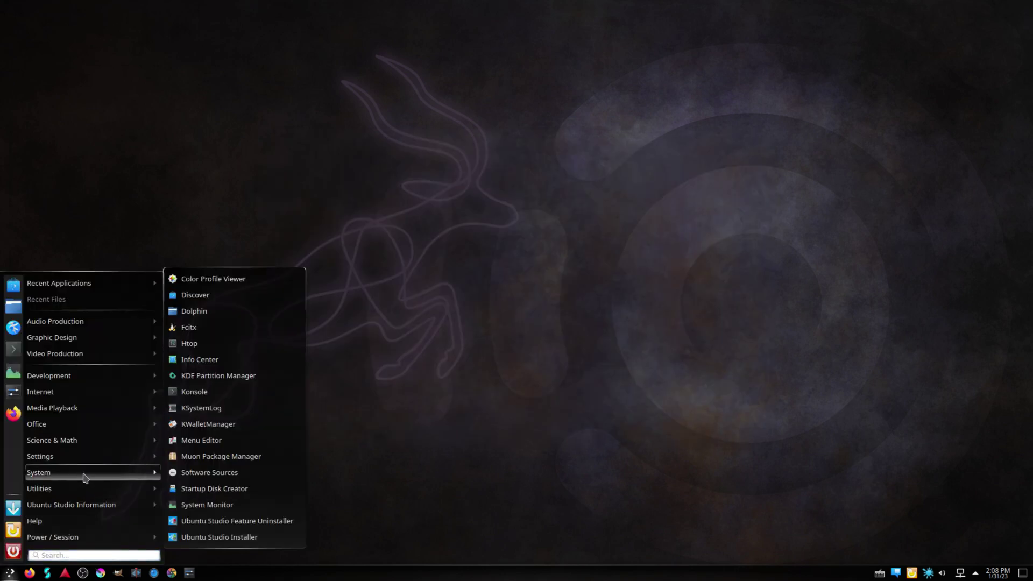
{"action": "left_click", "coordinate": [217, 391]}
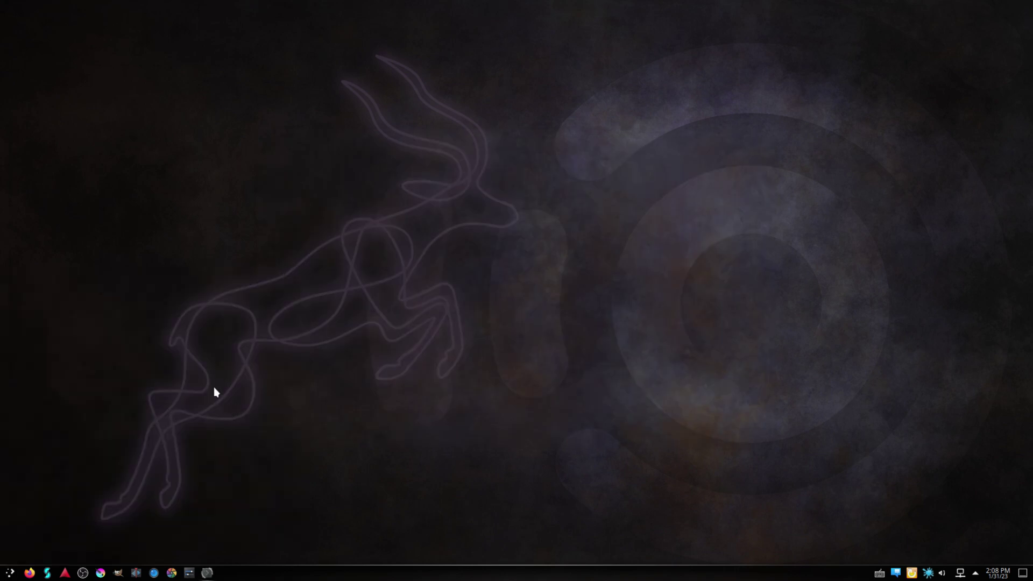
{"action": "double_click", "coordinate": [576, 145]}
{"action": "left_click", "coordinate": [11, 24]}
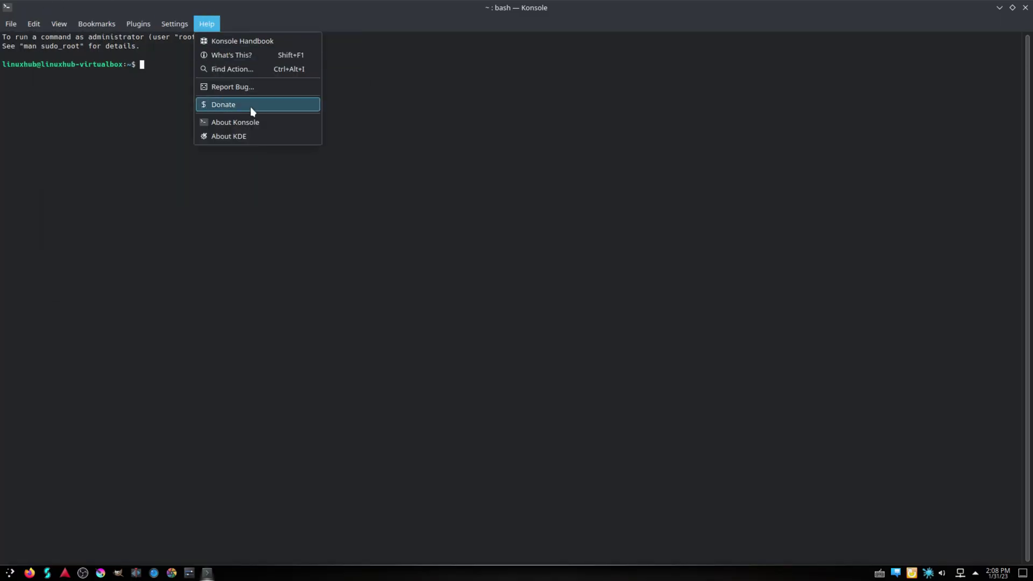
{"action": "left_click", "coordinate": [250, 121]}
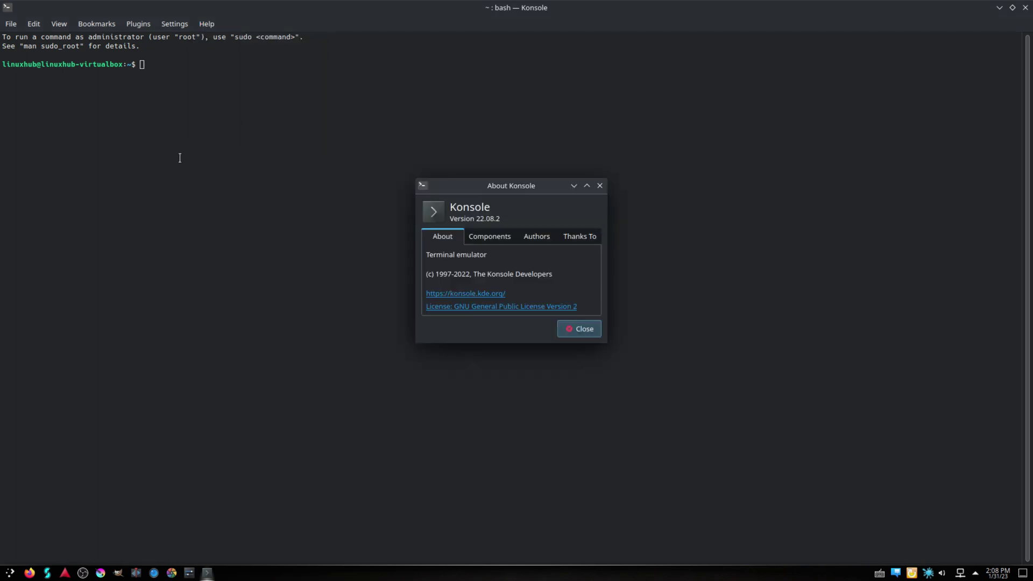
{"action": "left_click", "coordinate": [572, 328]}
- Run htop and quit it, run neofetch, highlight the OS and Kernel lines, then close Konsole
{"action": "type", "text": "htop"}
{"action": "key", "text": "Return"}
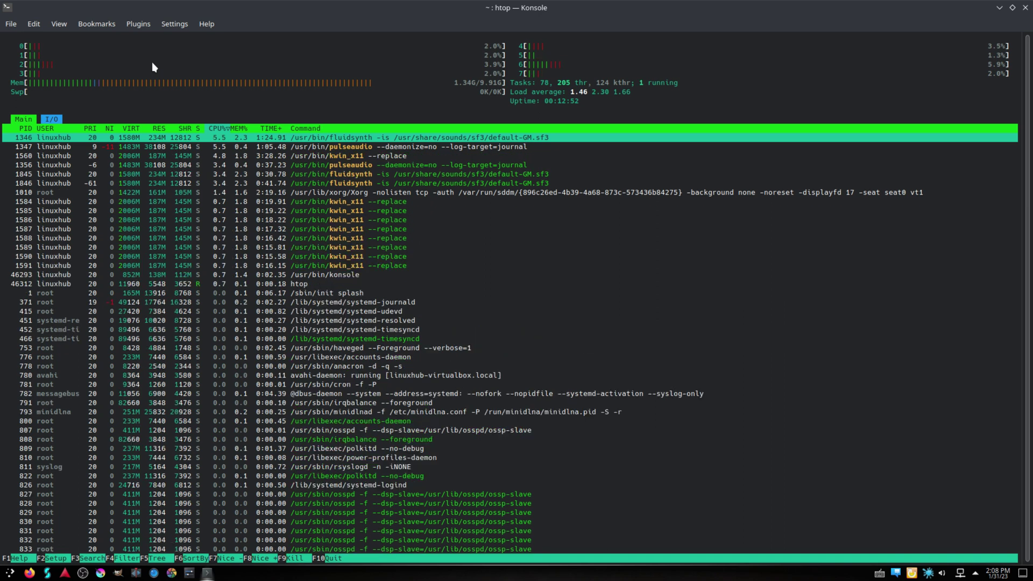
{"action": "key", "text": "q"}
{"action": "type", "text": "neofetch"}
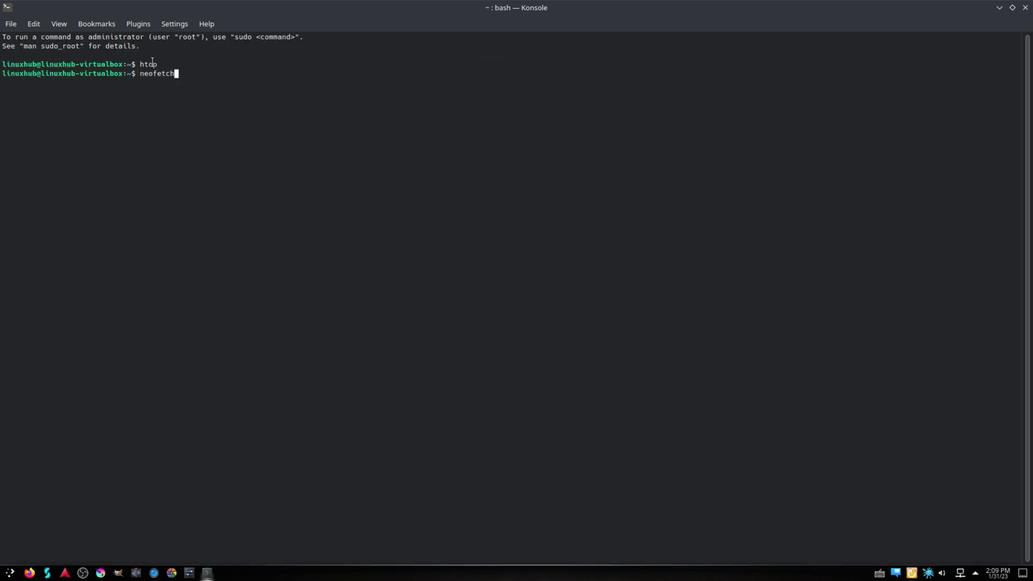
{"action": "key", "text": "Return"}
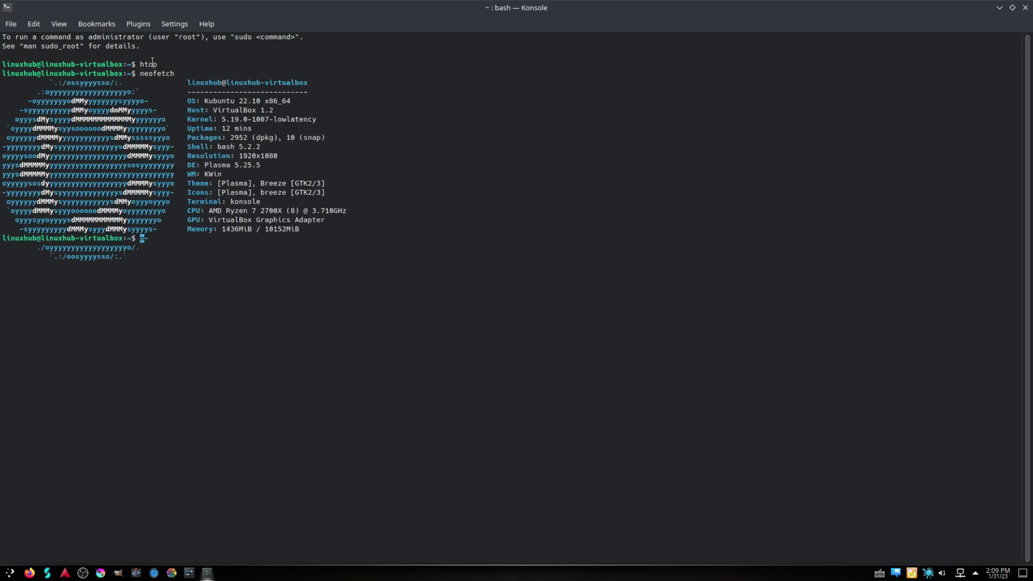
{"action": "triple_click", "coordinate": [221, 100]}
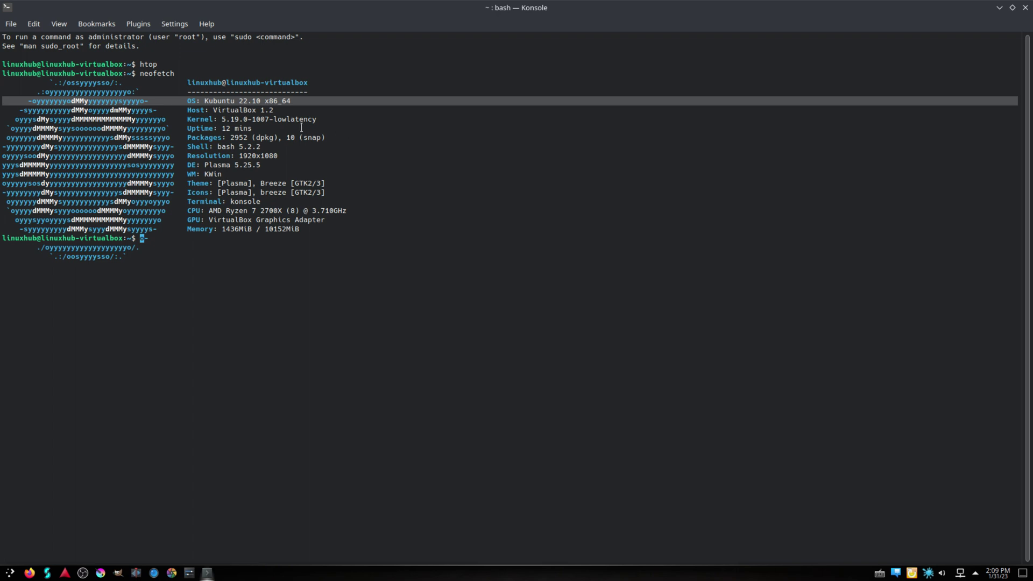
{"action": "triple_click", "coordinate": [256, 117]}
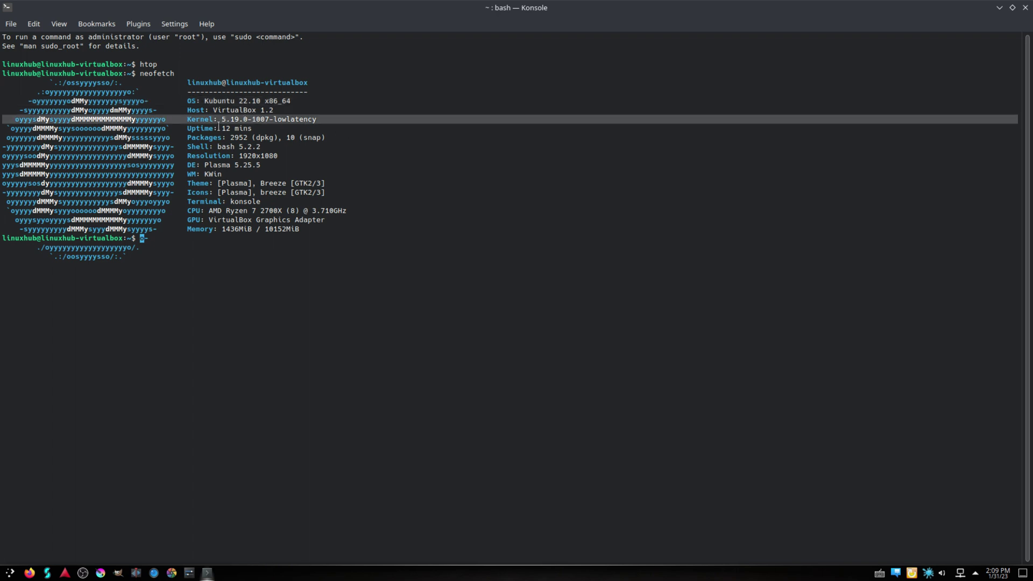
{"action": "left_click", "coordinate": [1026, 8]}
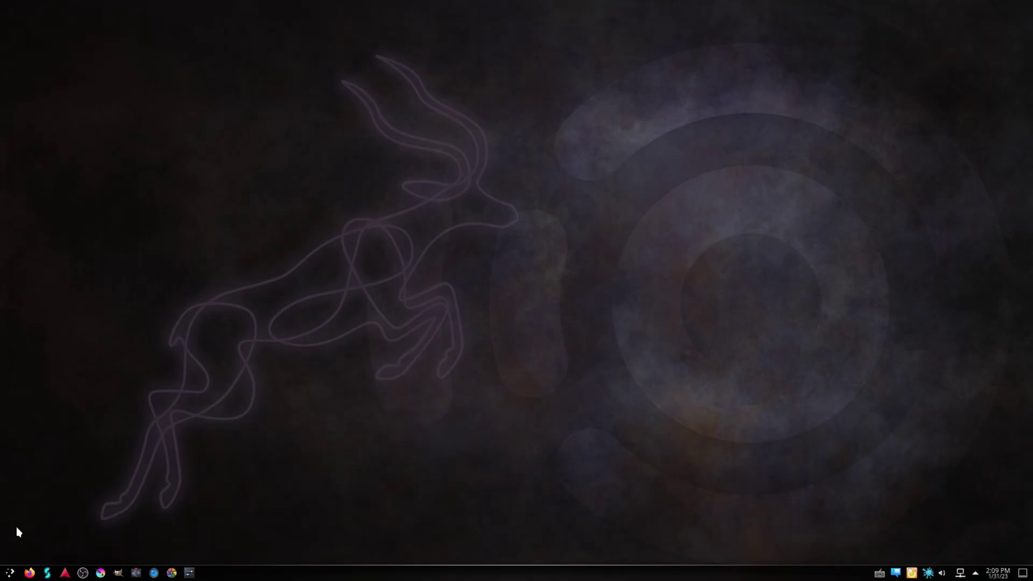
- Launch System Monitor, view its About page showing version 5.25.5, then close it
{"action": "left_click", "coordinate": [9, 573]}
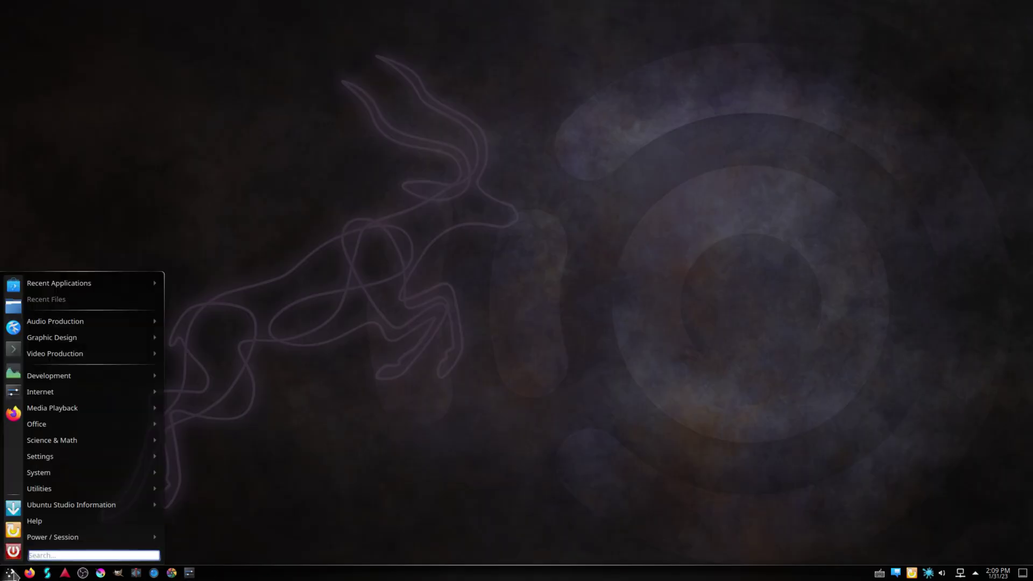
{"action": "mouse_move", "coordinate": [61, 473]}
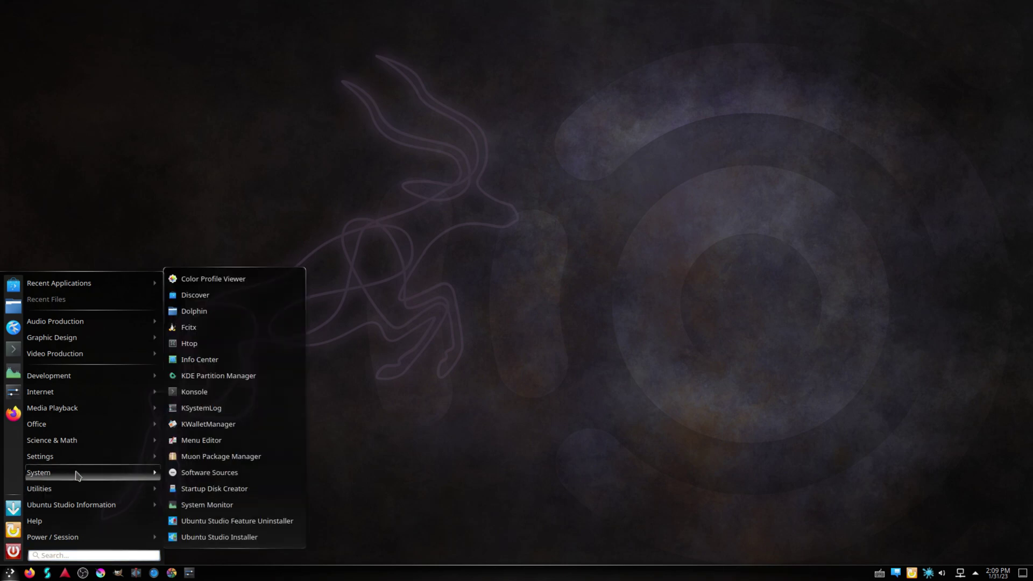
{"action": "left_click", "coordinate": [187, 505]}
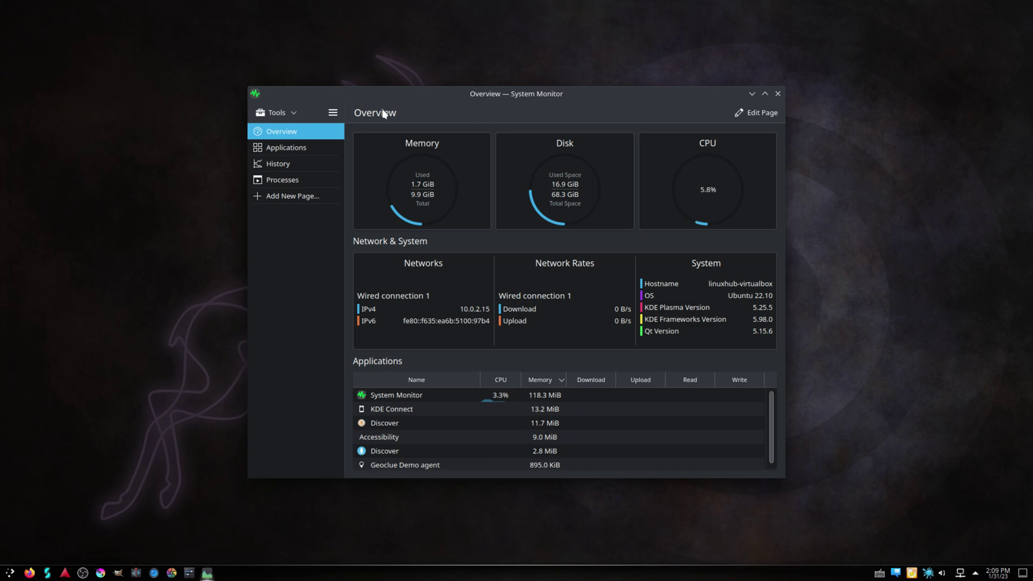
{"action": "left_click", "coordinate": [337, 113]}
{"action": "left_click", "coordinate": [393, 232]}
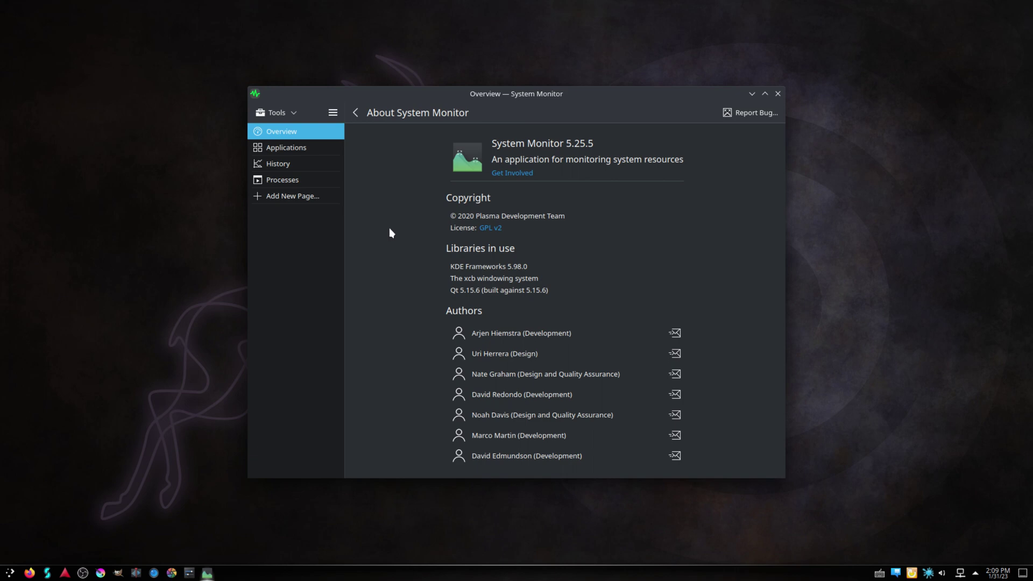
{"action": "left_click", "coordinate": [778, 94]}
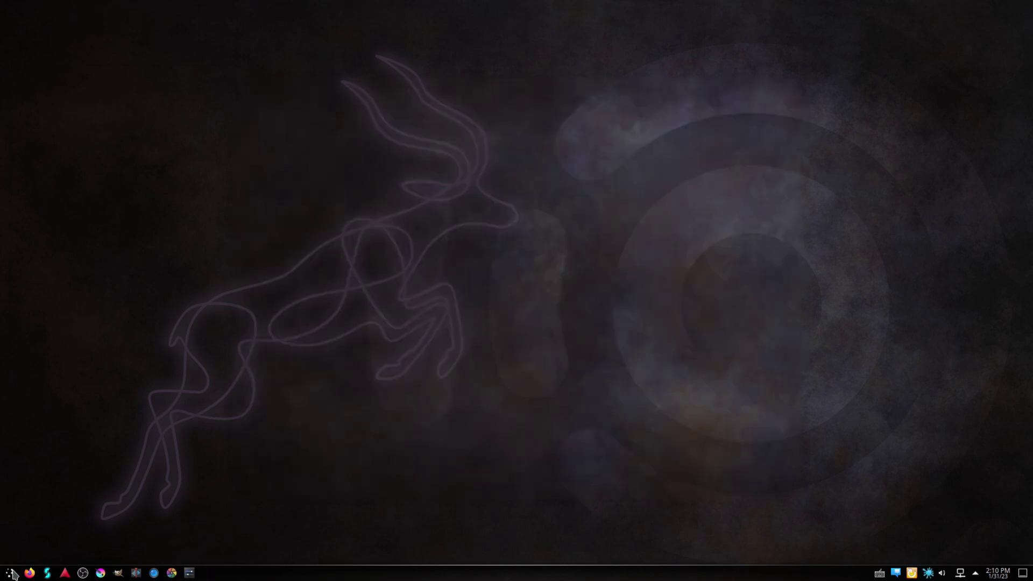
{"action": "left_click", "coordinate": [8, 573]}
- Browse the Audio Production menu and its Effects, Instruments and Midi Utilities submenus
{"action": "mouse_move", "coordinate": [61, 412]}
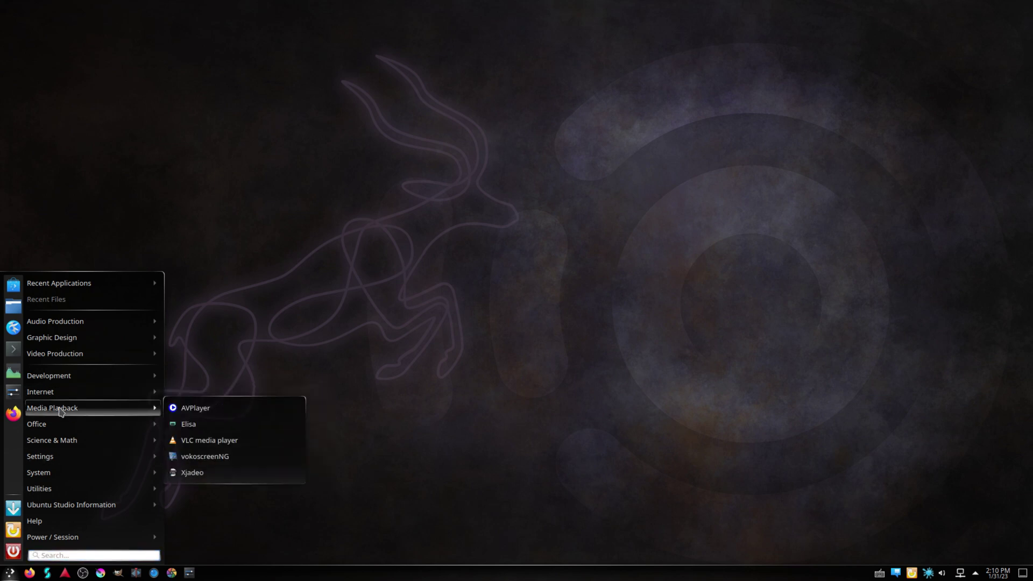
{"action": "mouse_move", "coordinate": [93, 508]}
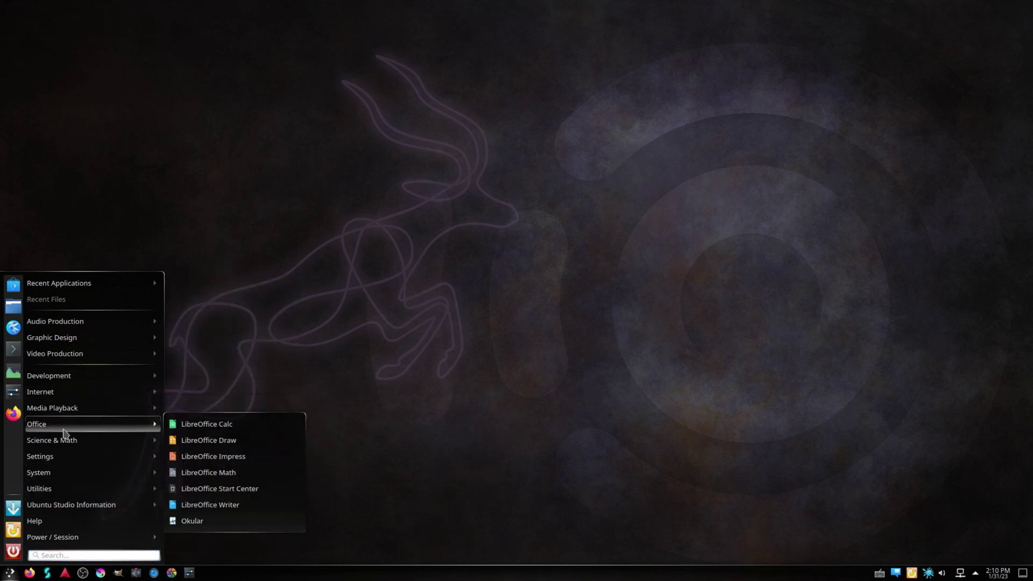
{"action": "mouse_move", "coordinate": [91, 327]}
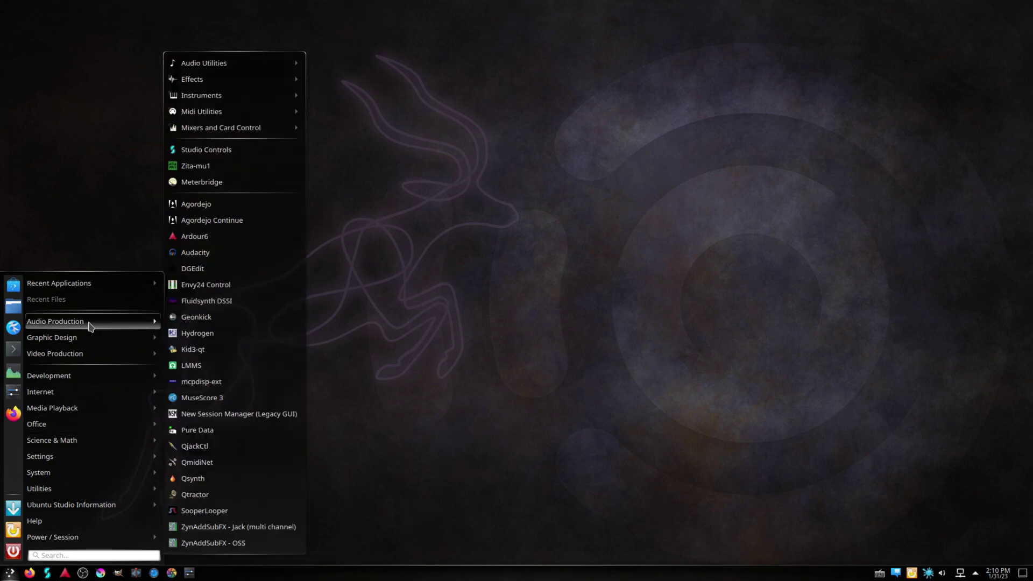
{"action": "mouse_move", "coordinate": [221, 67]}
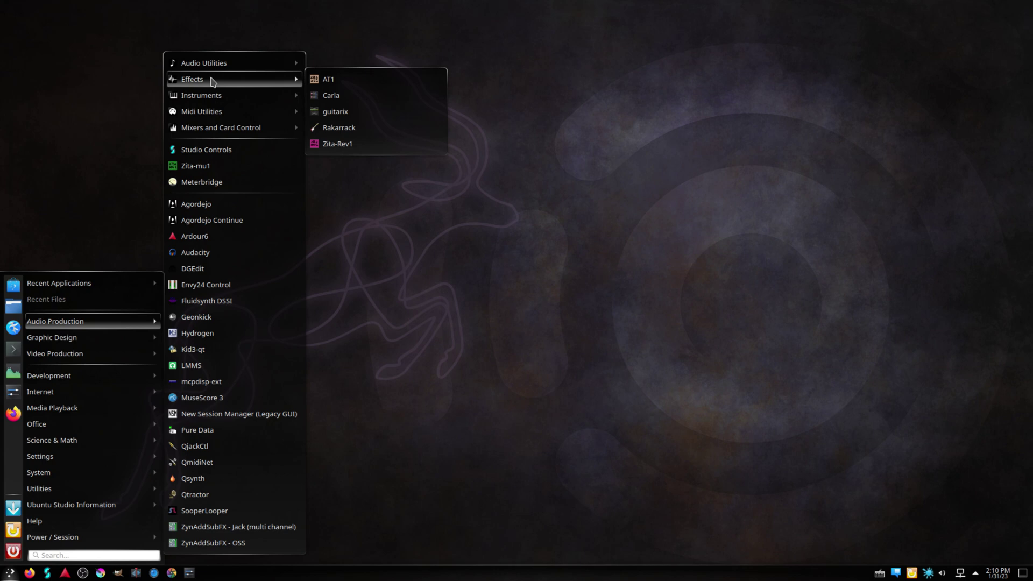
{"action": "mouse_move", "coordinate": [209, 100]}
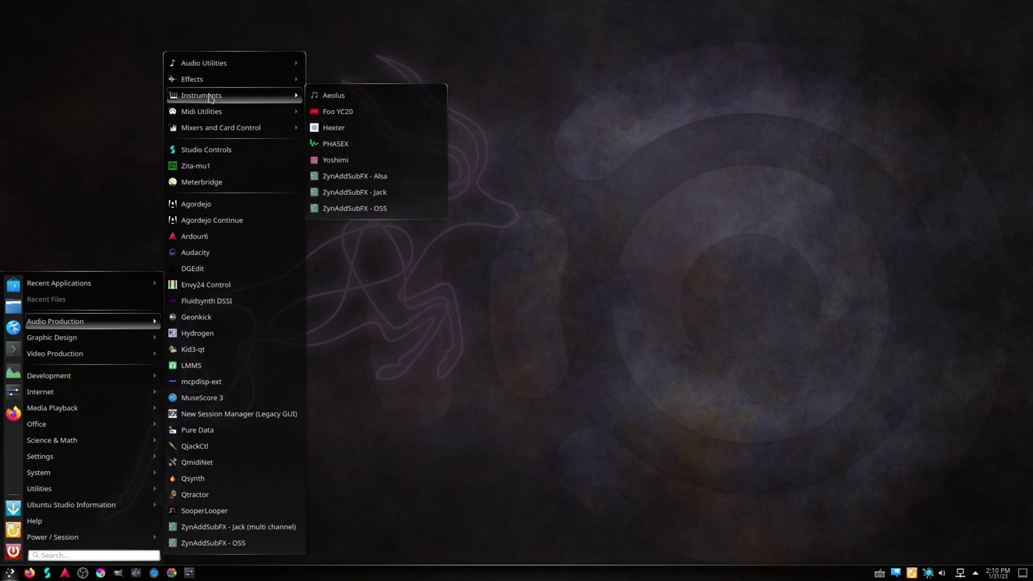
{"action": "mouse_move", "coordinate": [205, 117]}
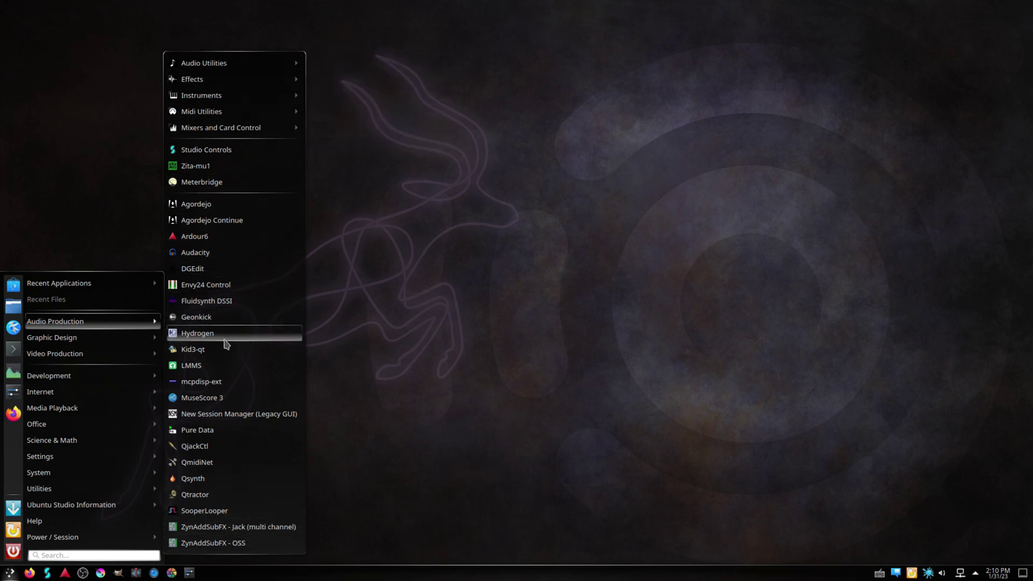
- Launch Hydrogen maximized, suppressing the development-version notice for good
{"action": "left_click", "coordinate": [194, 333]}
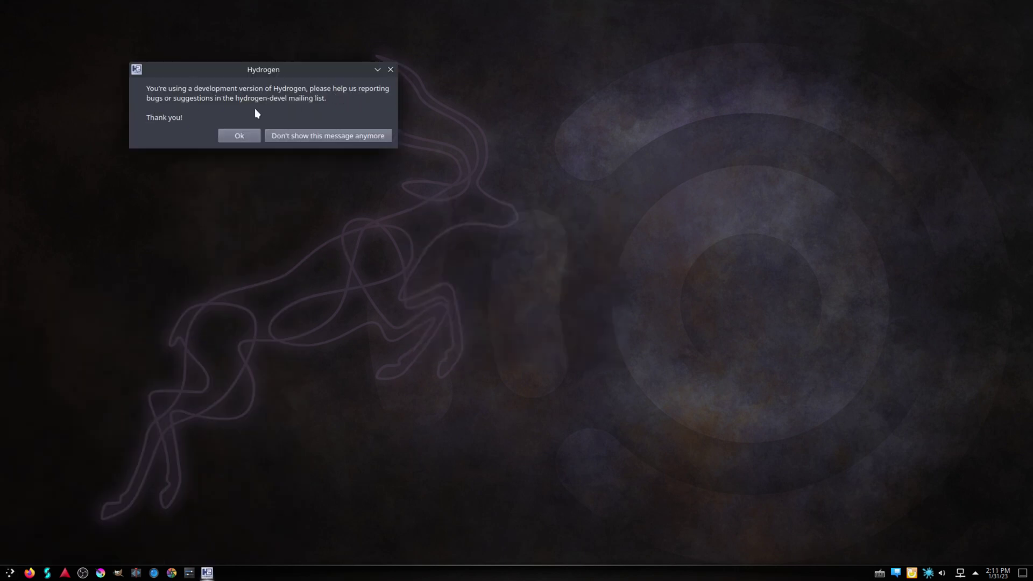
{"action": "left_click", "coordinate": [301, 136]}
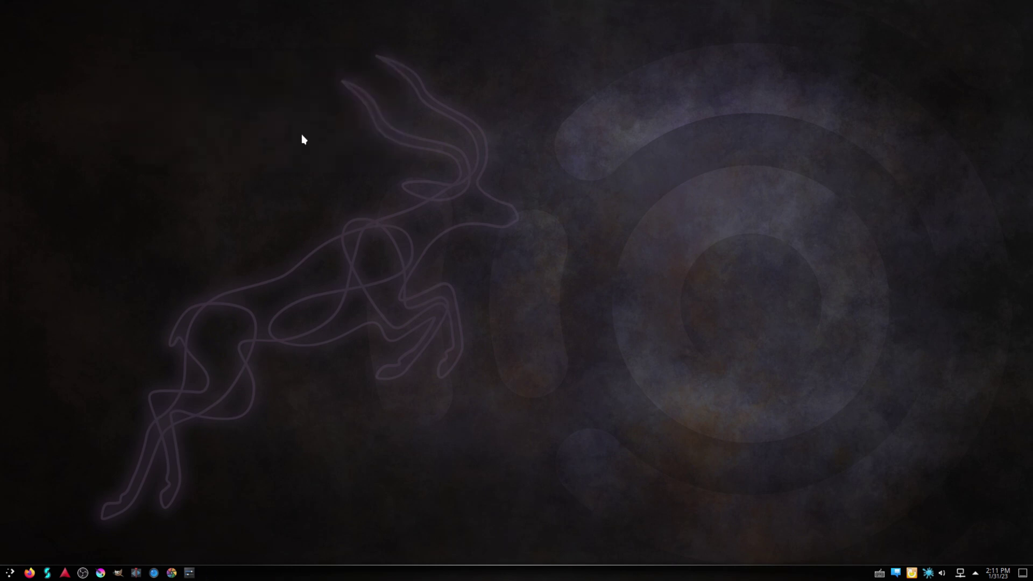
{"action": "double_click", "coordinate": [360, 12]}
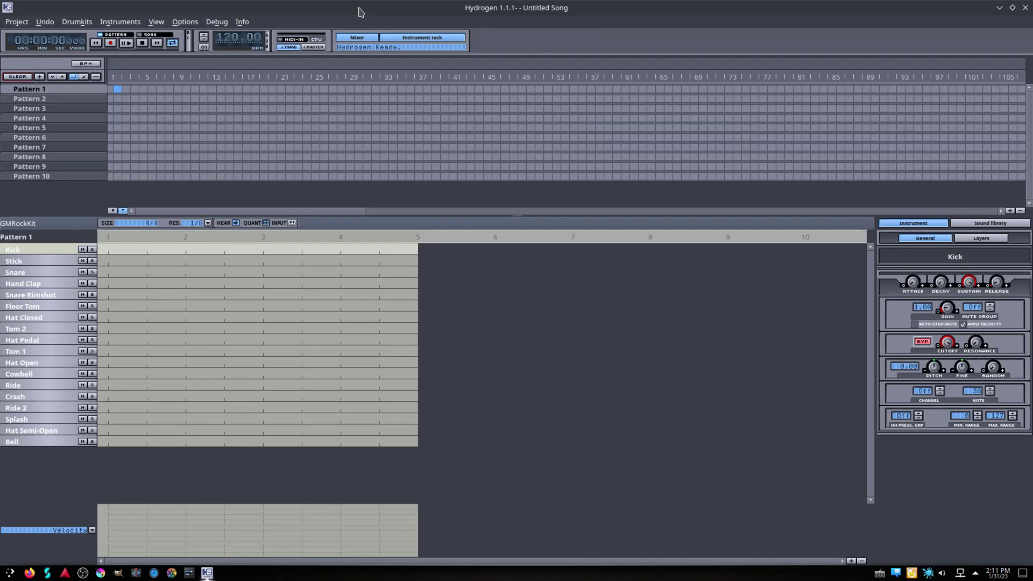
- View Hydrogen's About box (version 1.1.1, Apr 12 2022), dismiss it, and close Hydrogen
{"action": "left_click", "coordinate": [18, 21]}
{"action": "left_click", "coordinate": [18, 21]}
{"action": "left_click", "coordinate": [45, 22]}
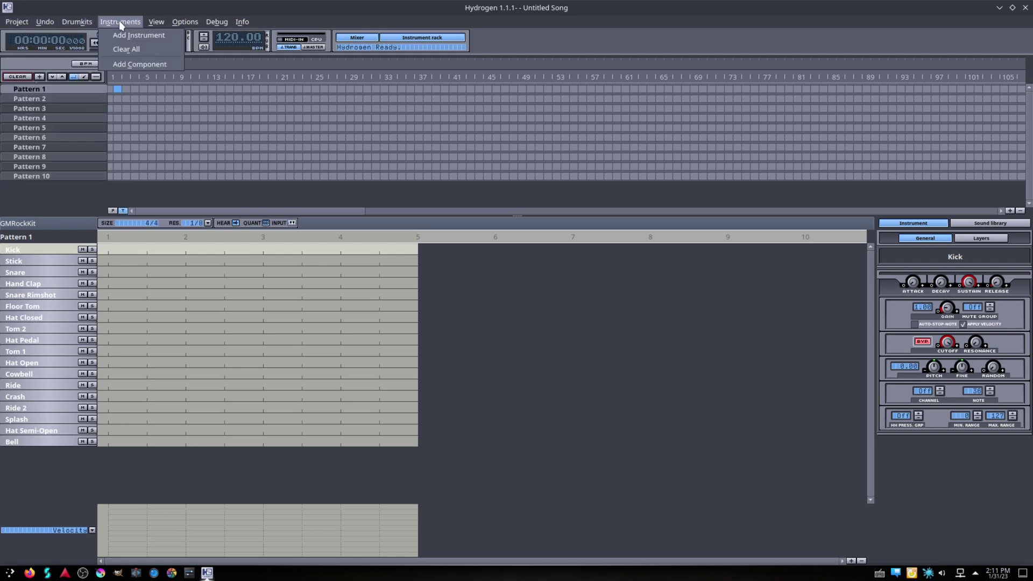
{"action": "mouse_move", "coordinate": [154, 21]}
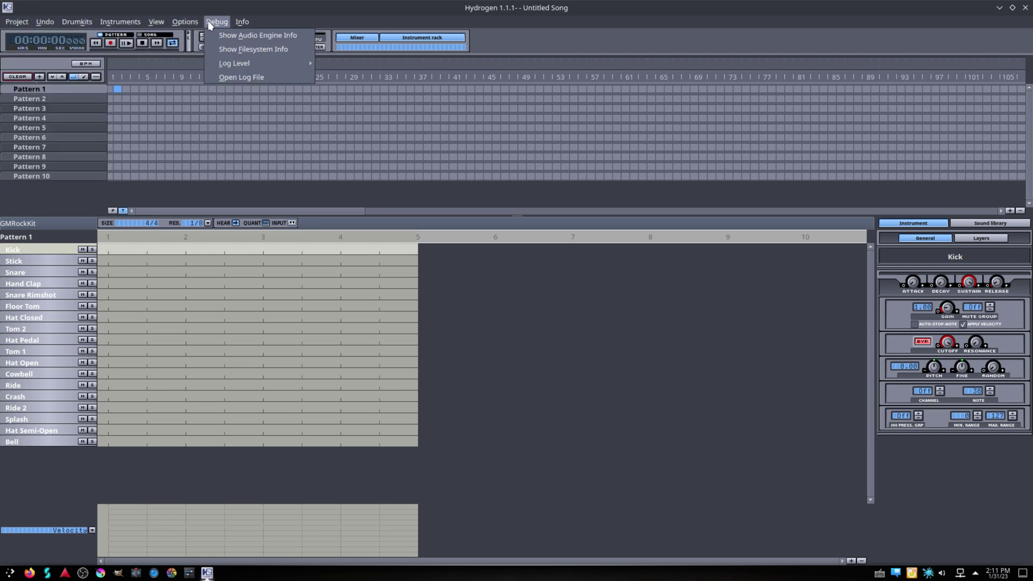
{"action": "mouse_move", "coordinate": [243, 21]}
{"action": "left_click", "coordinate": [257, 50]}
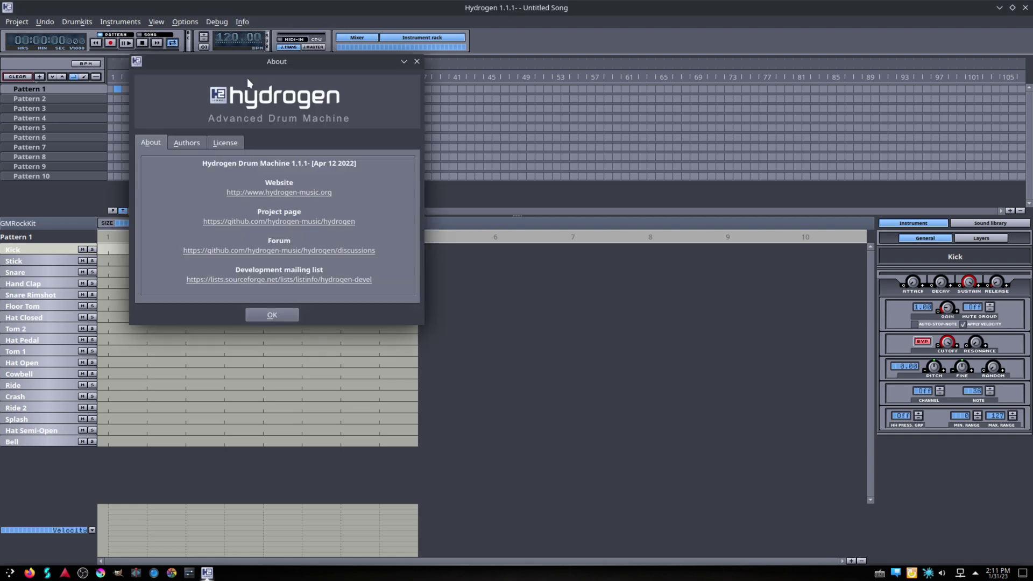
{"action": "left_click_drag", "start_coordinate": [236, 64], "coordinate": [536, 203]}
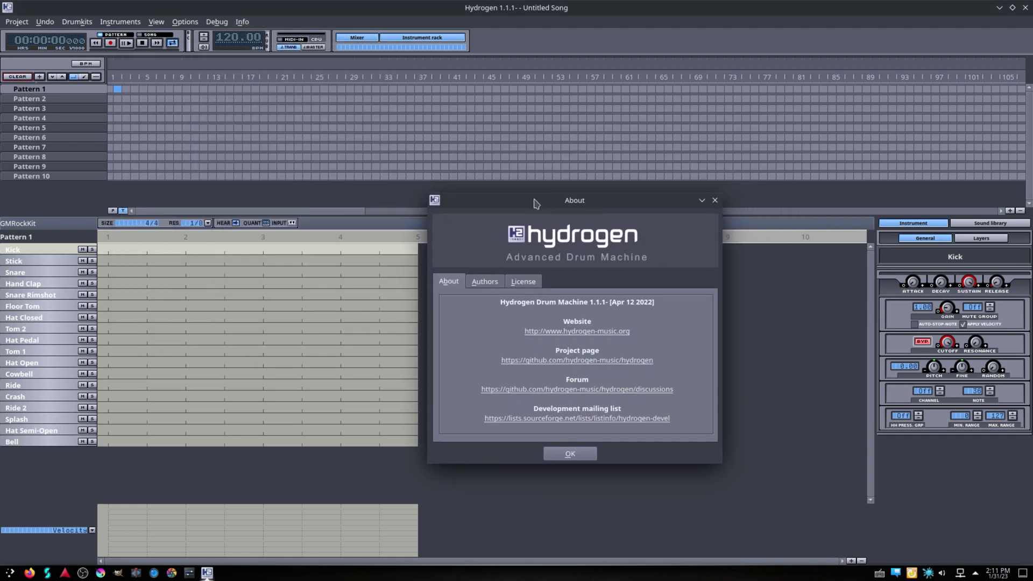
{"action": "left_click", "coordinate": [570, 454]}
{"action": "left_click", "coordinate": [1024, 8]}
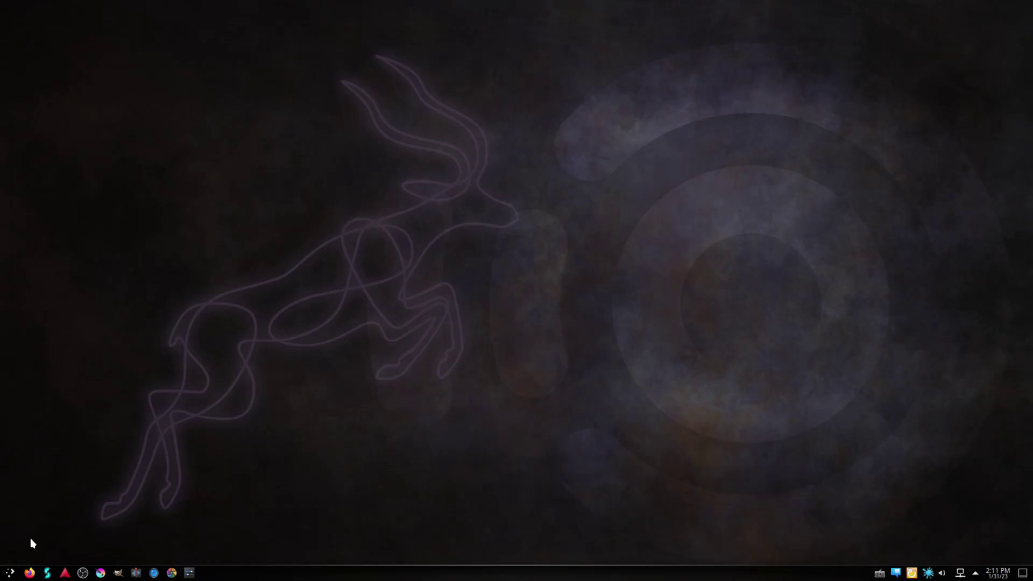
- Launch LMMS, create its working directory, accept default setup, and arrange the Controller Rack and FX-Mixer
{"action": "left_click", "coordinate": [9, 575]}
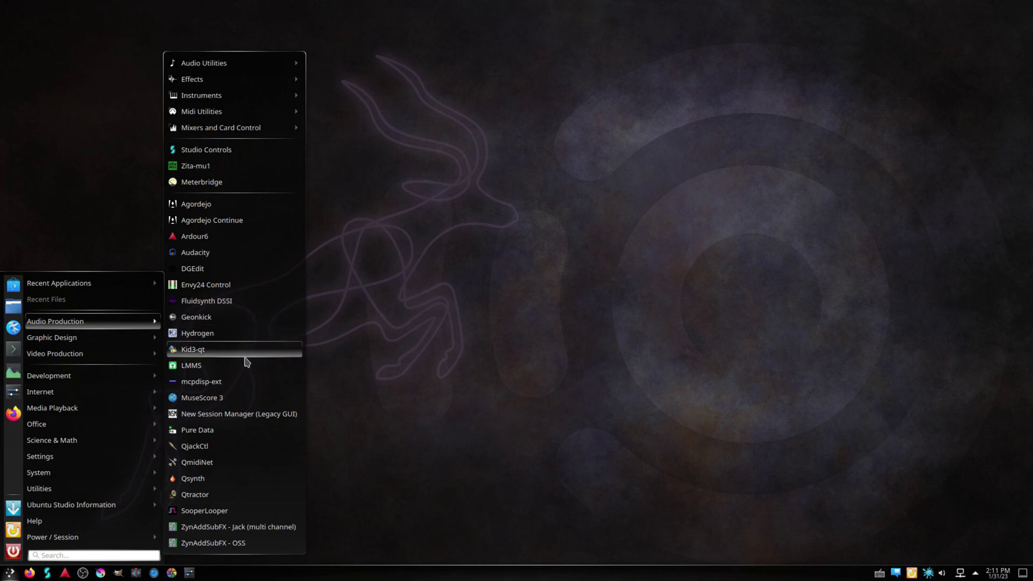
{"action": "left_click", "coordinate": [254, 368]}
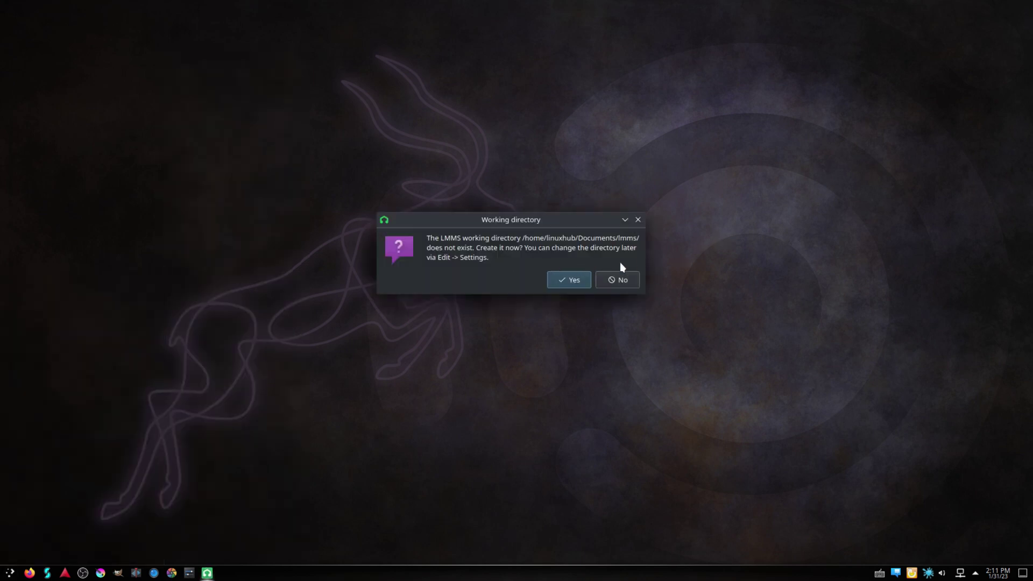
{"action": "left_click", "coordinate": [583, 279]}
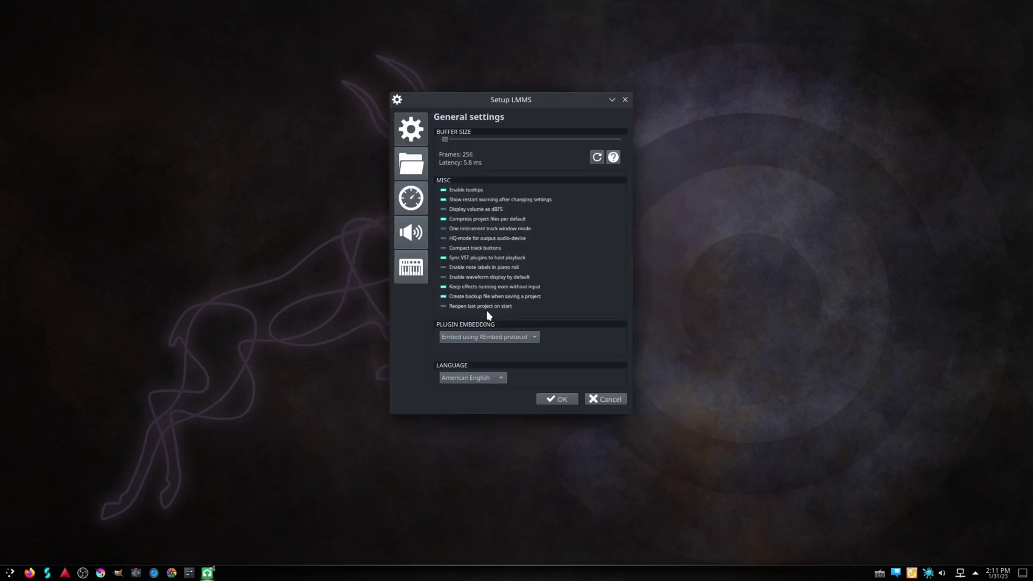
{"action": "left_click", "coordinate": [546, 403]}
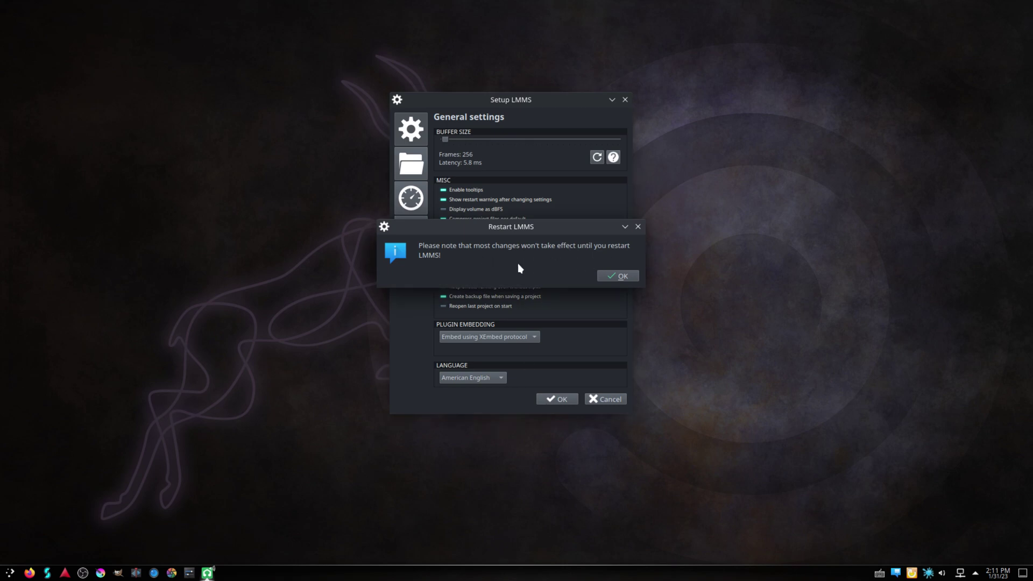
{"action": "left_click", "coordinate": [619, 276]}
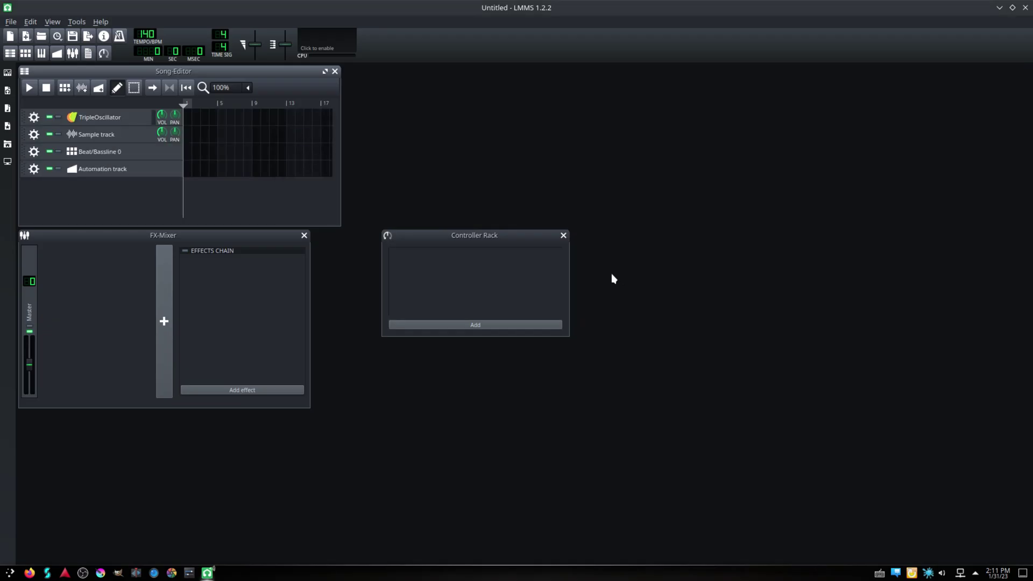
{"action": "left_click_drag", "start_coordinate": [423, 236], "coordinate": [385, 72]}
{"action": "left_click_drag", "start_coordinate": [193, 238], "coordinate": [711, 75]}
- Check LMMS version 1.2.2 in the About dialog, dismiss it, and close LMMS
{"action": "left_click", "coordinate": [11, 21]}
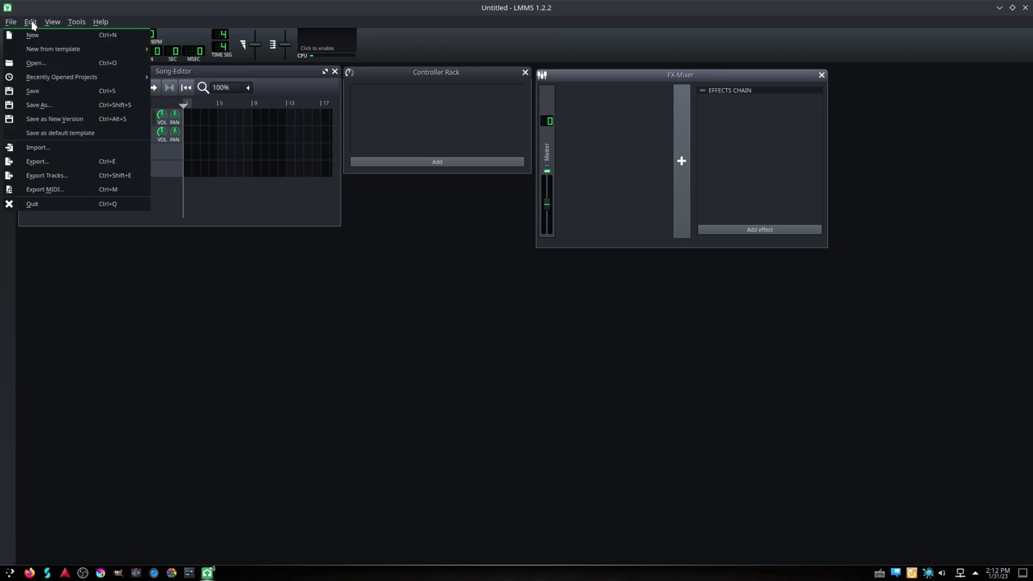
{"action": "mouse_move", "coordinate": [57, 22]}
{"action": "mouse_move", "coordinate": [98, 23]}
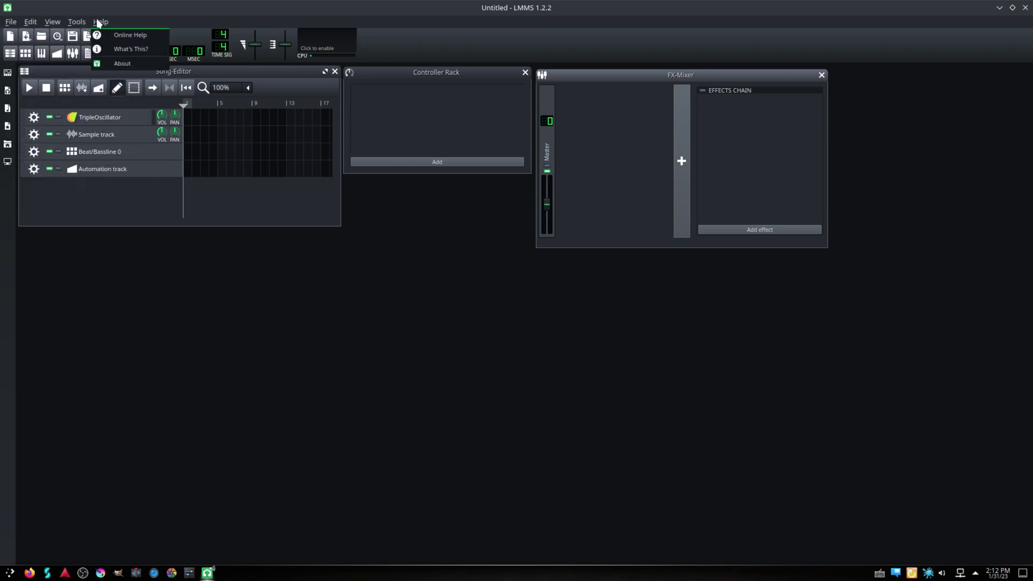
{"action": "left_click", "coordinate": [144, 64]}
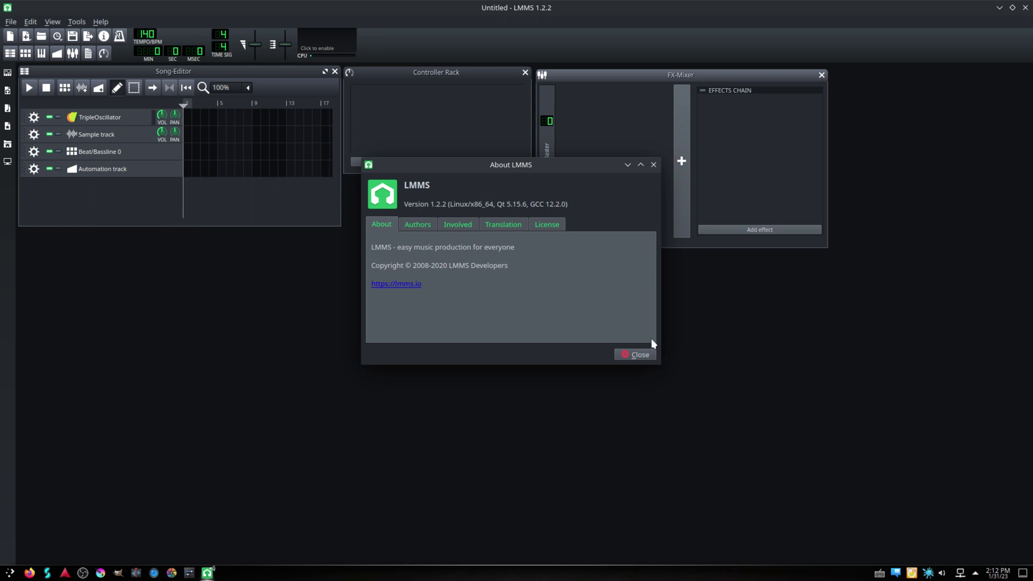
{"action": "left_click", "coordinate": [634, 354]}
{"action": "left_click", "coordinate": [1026, 9]}
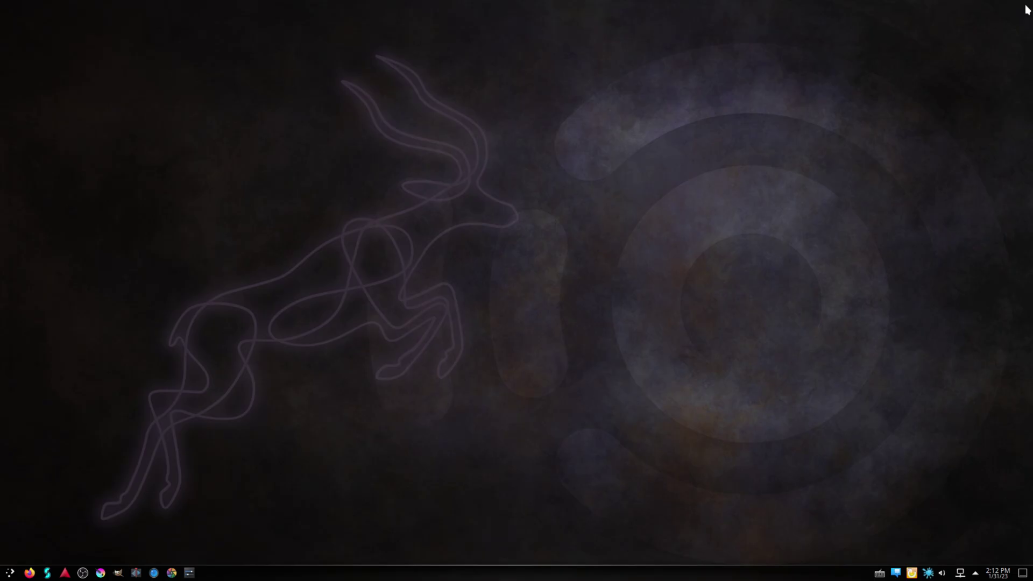
- Launch Geonkick Standalone 2.9.0 from Audio Production and start opening a saved kick file
{"action": "left_click", "coordinate": [10, 572]}
{"action": "mouse_move", "coordinate": [88, 327]}
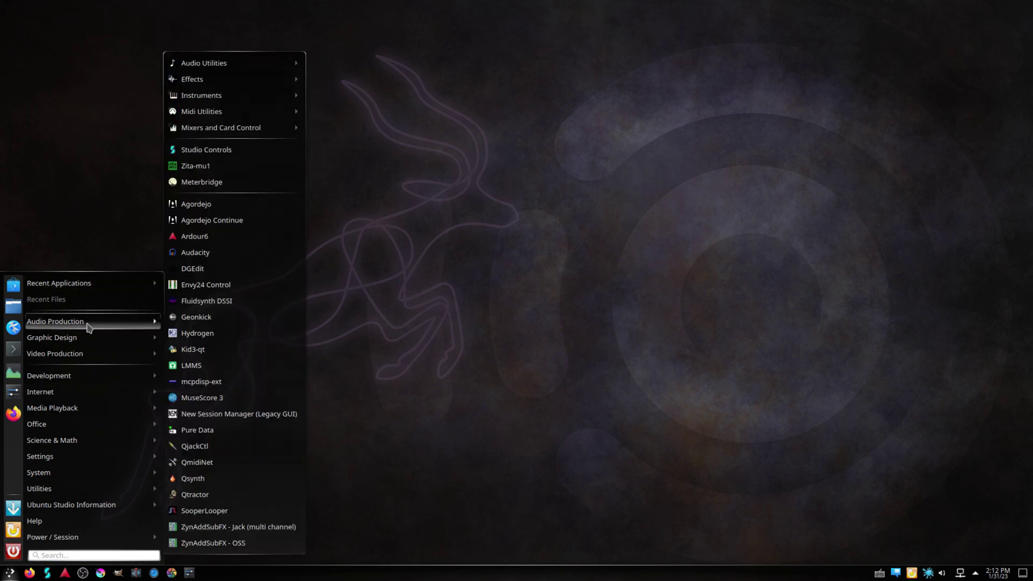
{"action": "left_click", "coordinate": [250, 317]}
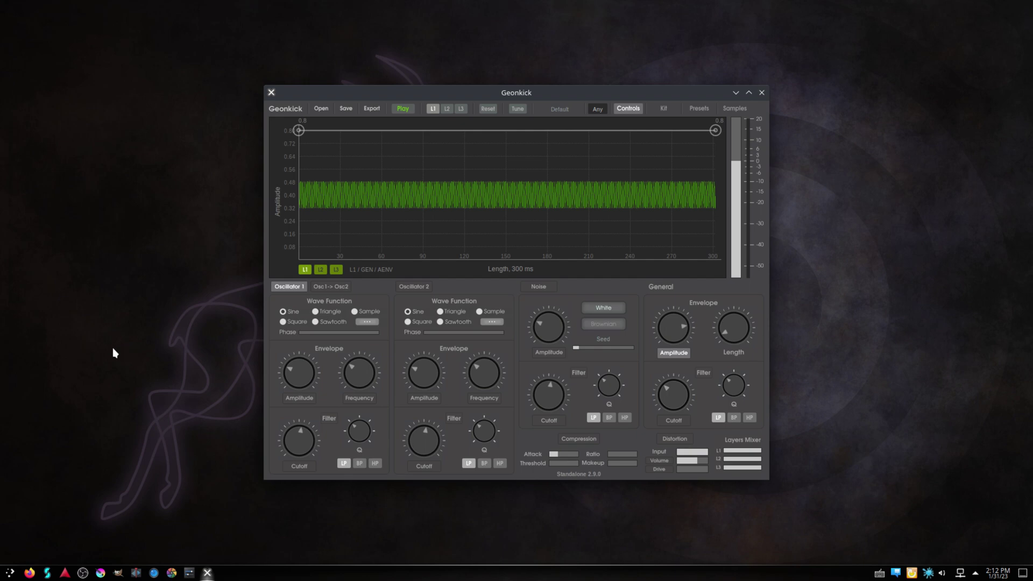
{"action": "left_click", "coordinate": [321, 109]}
- Close both Geonkick windows from their taskbar entries
{"action": "right_click", "coordinate": [225, 573]}
{"action": "left_click", "coordinate": [246, 557]}
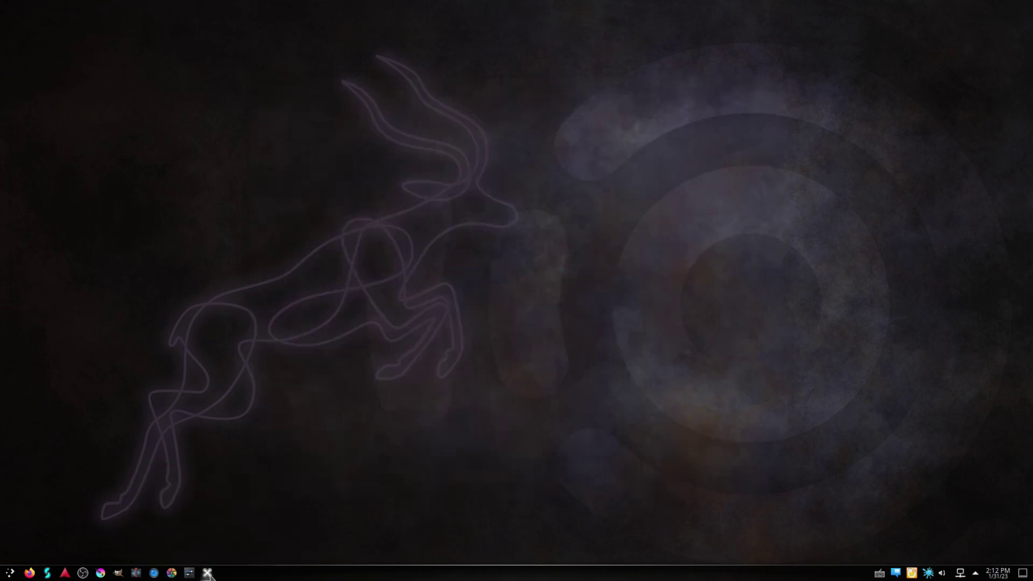
{"action": "right_click", "coordinate": [209, 574]}
{"action": "left_click", "coordinate": [231, 556]}
- Launch Qtractor from Audio Production with a new Untitled1 session
{"action": "left_click", "coordinate": [10, 573]}
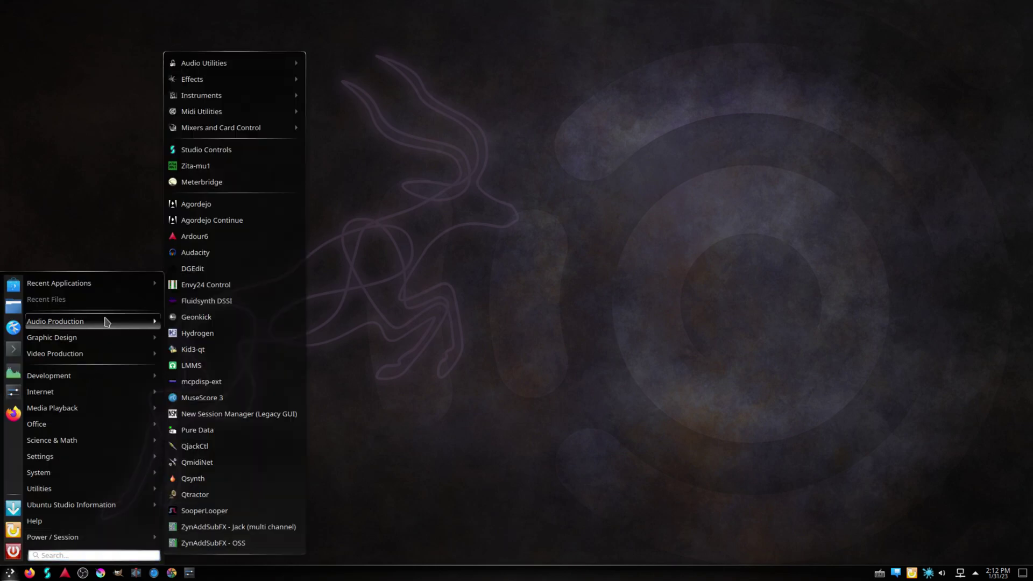
{"action": "mouse_move", "coordinate": [102, 337]}
{"action": "mouse_move", "coordinate": [146, 322]}
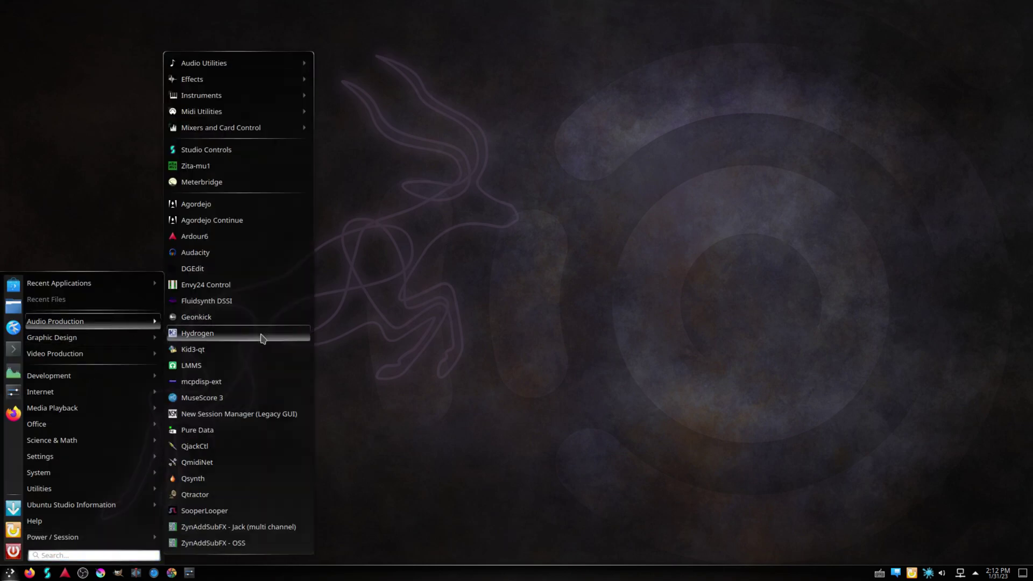
{"action": "left_click", "coordinate": [247, 494]}
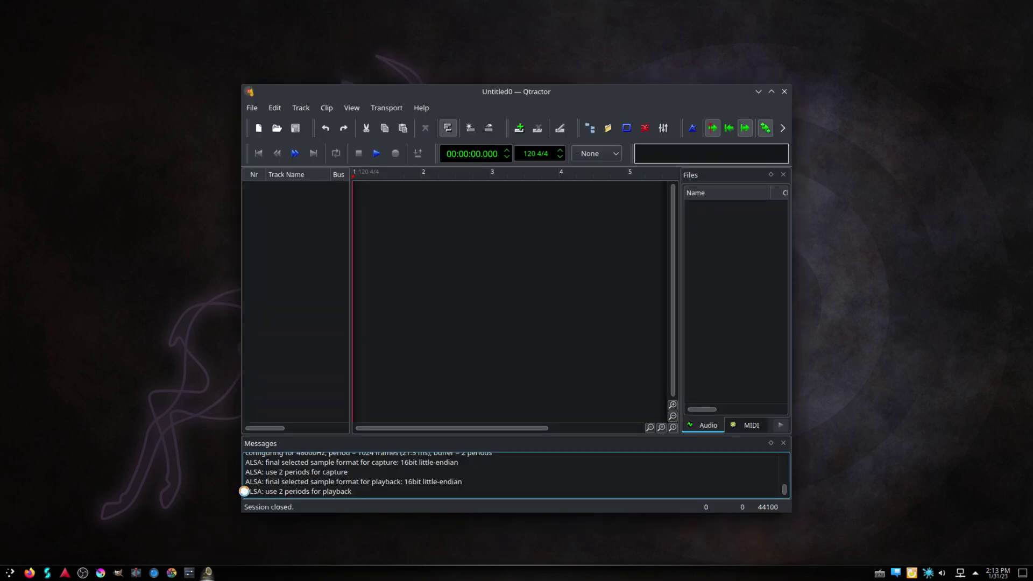
- Maximize the Qtractor window and browse its Edit and Help menus
{"action": "double_click", "coordinate": [574, 92]}
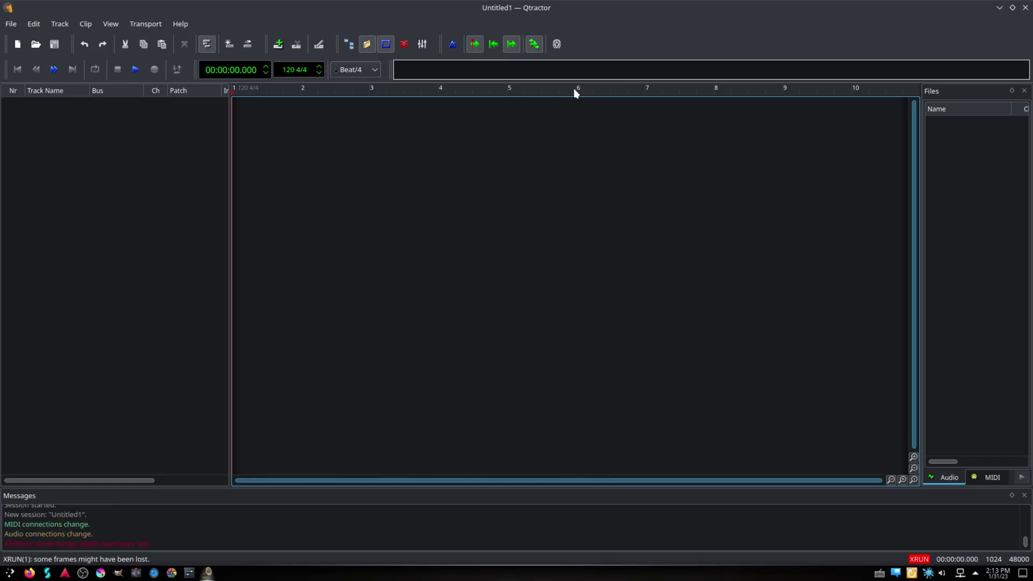
{"action": "left_click", "coordinate": [33, 24]}
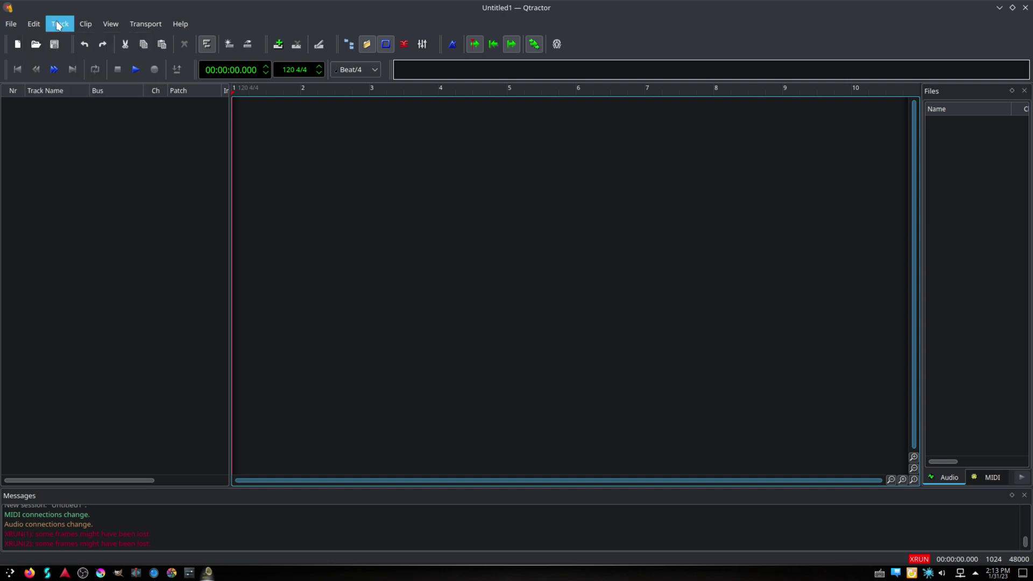
{"action": "mouse_move", "coordinate": [177, 30]}
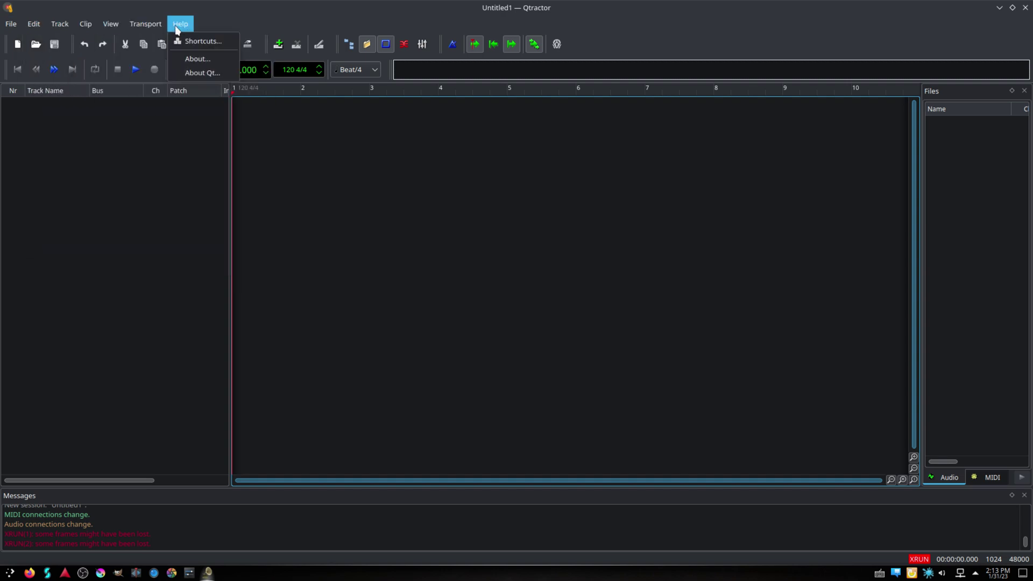